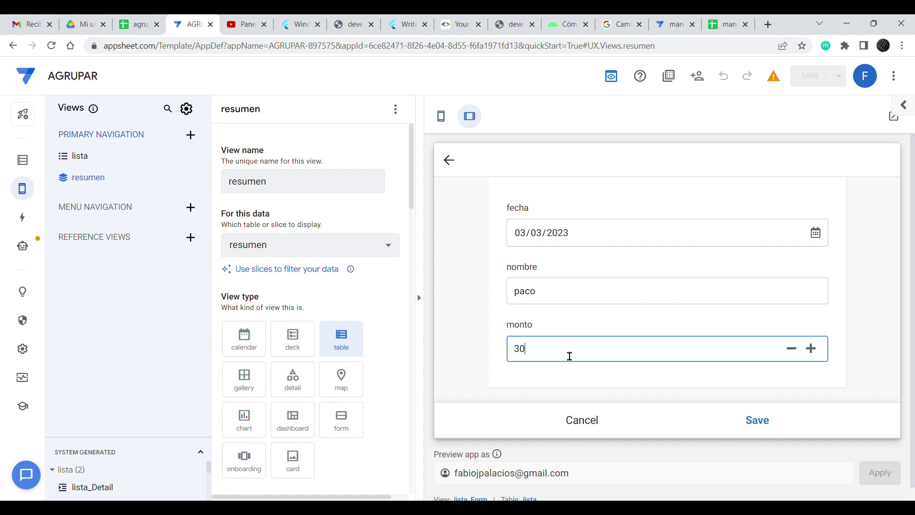
Save the new lista record in the app preview and check the lista and resumen sheets of the agrupar spreadsheet.
left_click(745, 426)
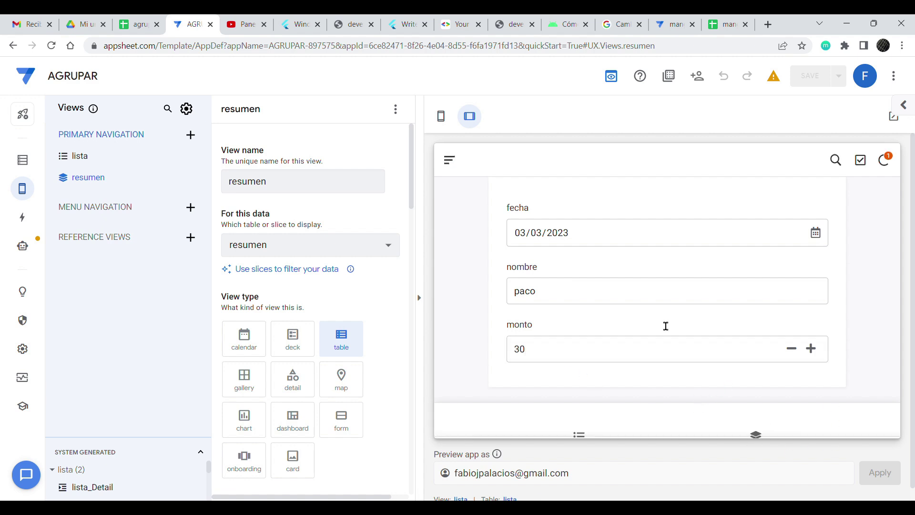
left_click(138, 24)
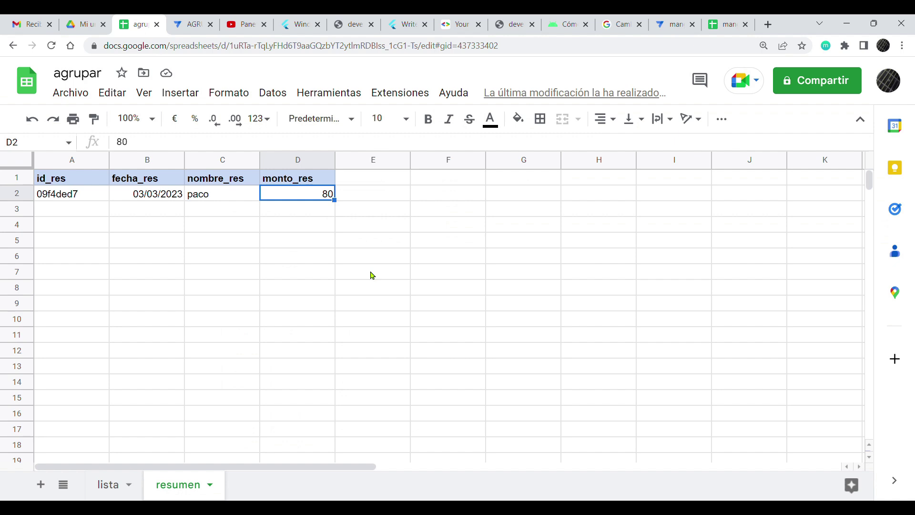
left_click(103, 491)
left_click(292, 209)
left_click(294, 196)
left_click(155, 196)
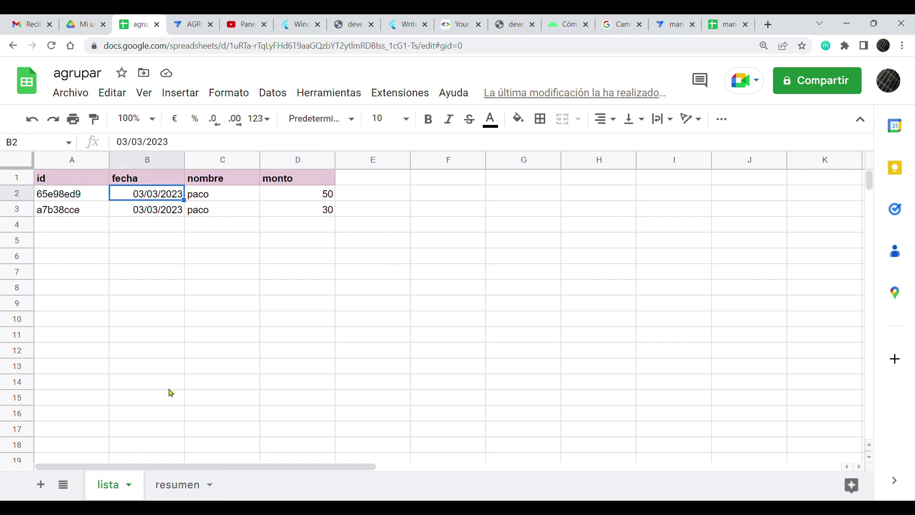
left_click(181, 482)
Switch to AppSheet and save a new lista record with fecha 03/04/2023, the person's name and monto 40.
left_click(195, 21)
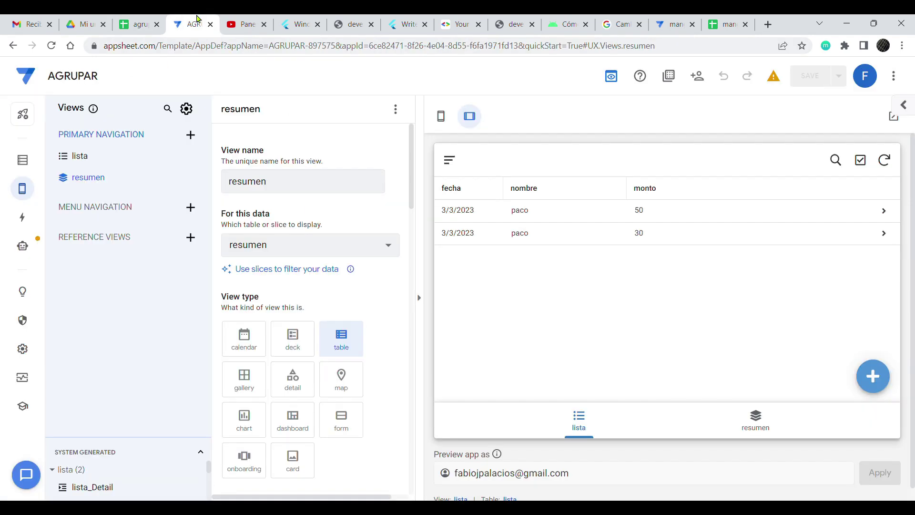
left_click(888, 382)
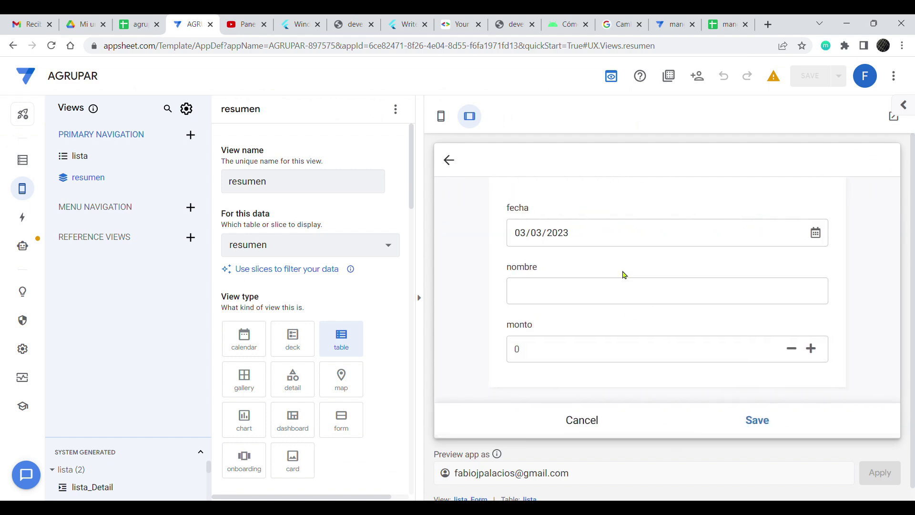
left_click(806, 239)
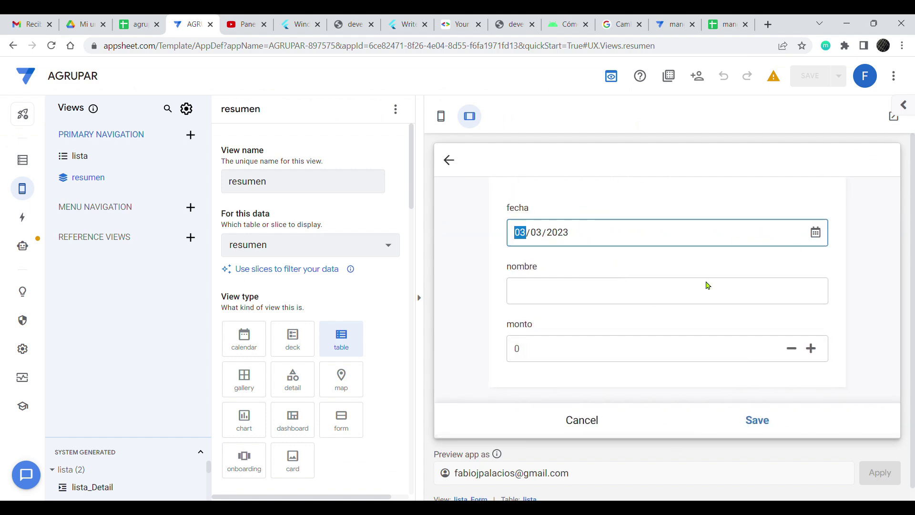
left_click(620, 299)
left_click(553, 296)
type("paco")
left_click(547, 353)
type("40")
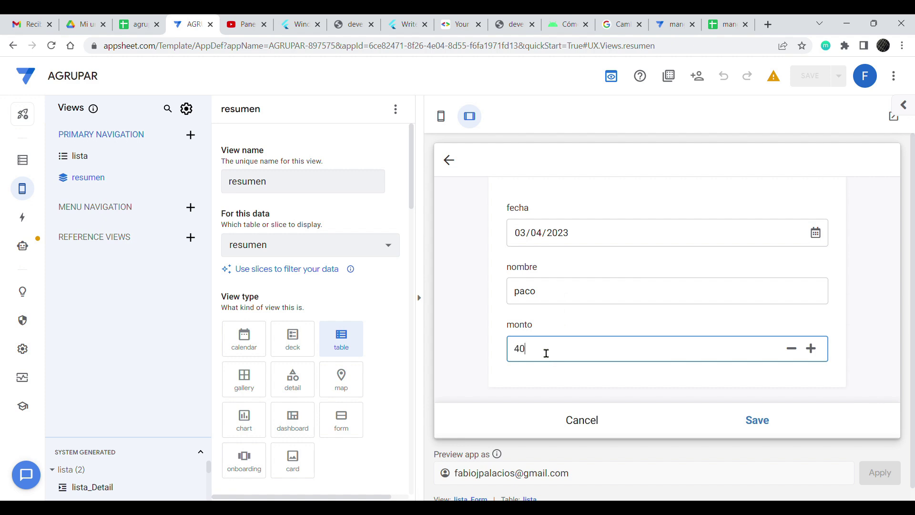
left_click(758, 422)
Switch to the agrupar spreadsheet and examine the date, name and amount of both rows in the resumen sheet.
left_click(133, 26)
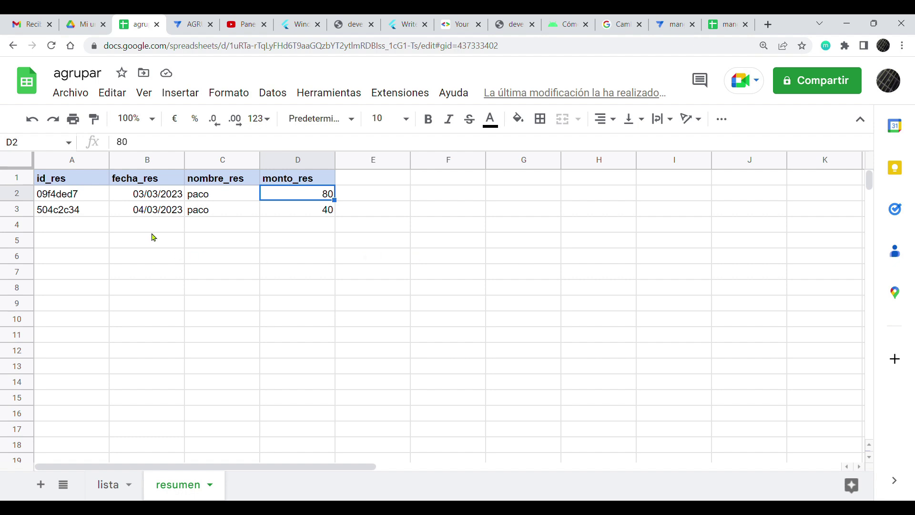
left_click(154, 215)
left_click(219, 214)
left_click(303, 215)
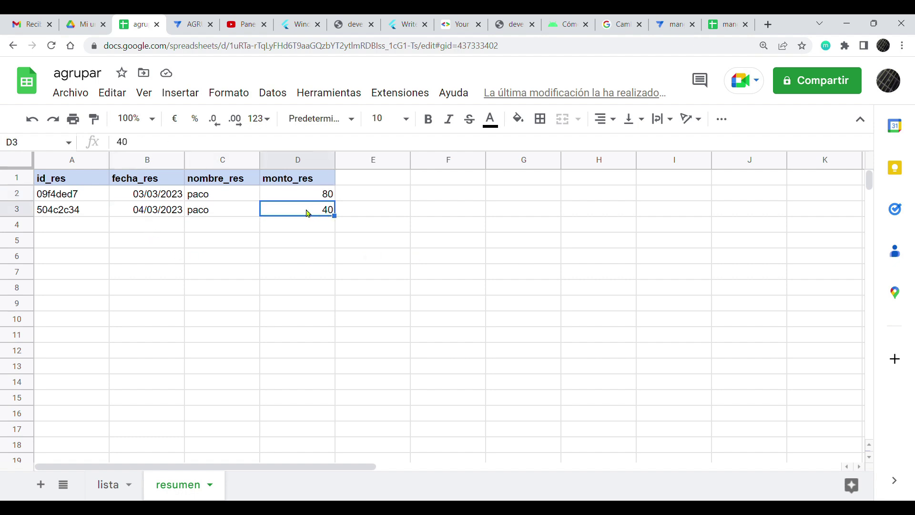
left_click(138, 214)
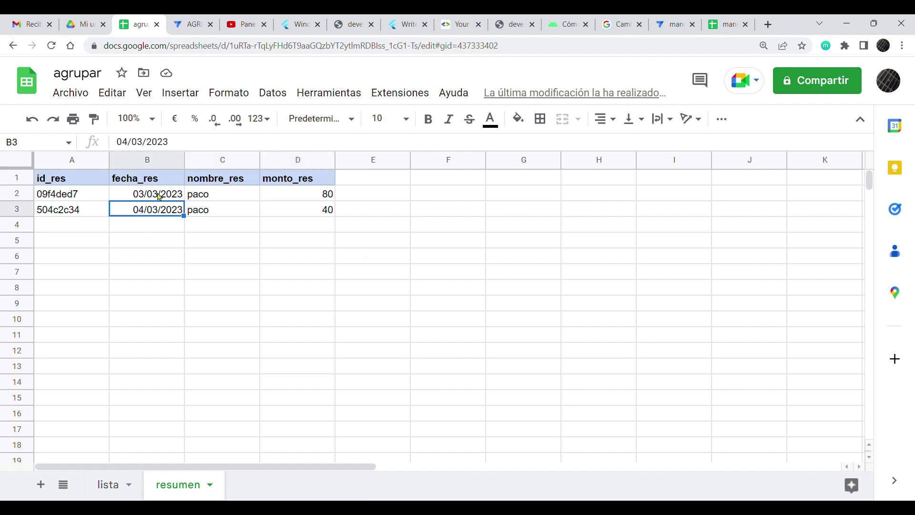
left_click(157, 196)
left_click(310, 210)
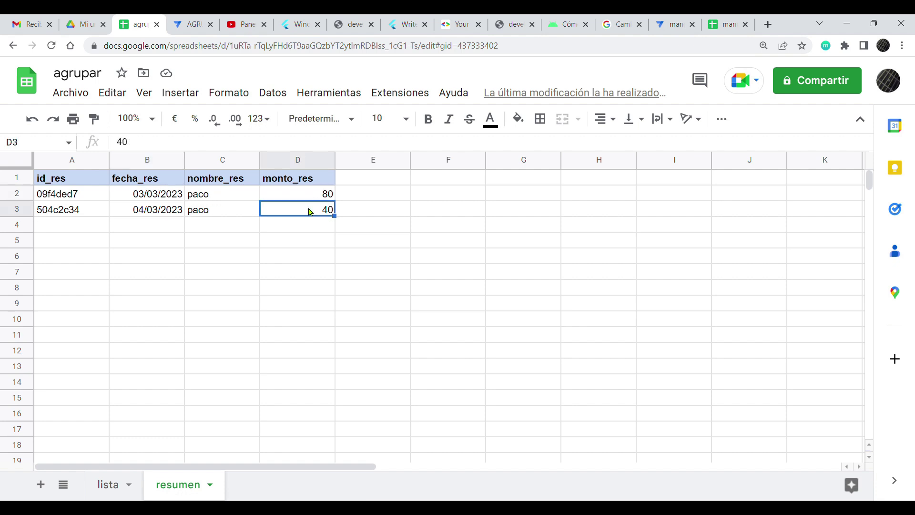
left_click(171, 213)
left_click(321, 214)
left_click(154, 215)
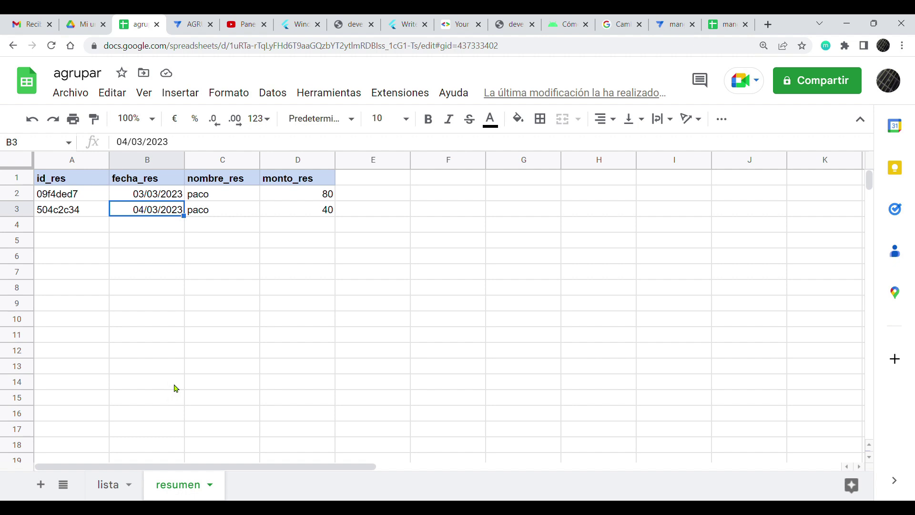
Compare the newest row of the lista sheet with its matching row in the resumen sheet.
left_click(111, 486)
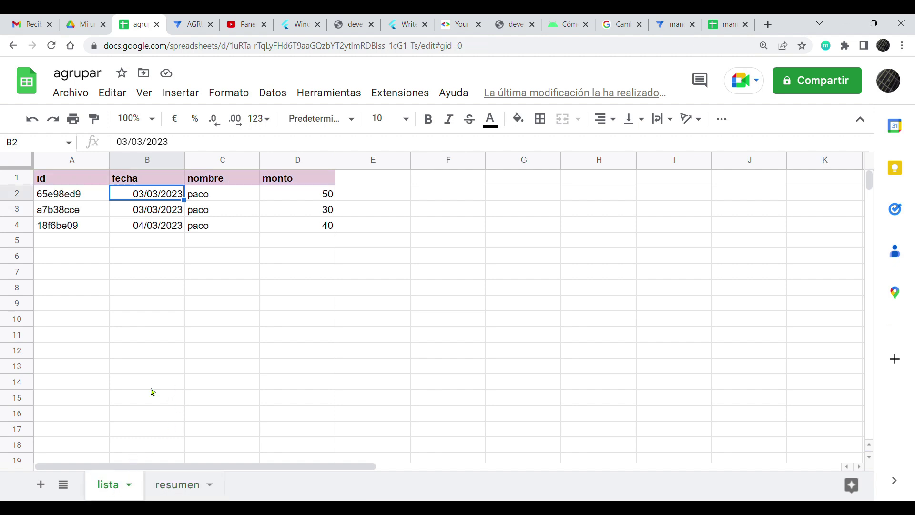
left_click(232, 230)
left_click(152, 229)
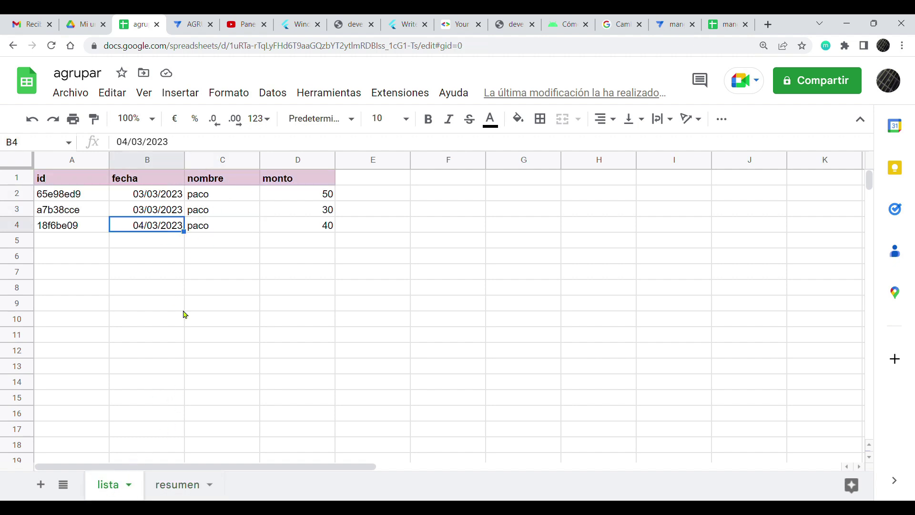
left_click(179, 491)
left_click(223, 208)
left_click(168, 210)
left_click(205, 216)
left_click(174, 210)
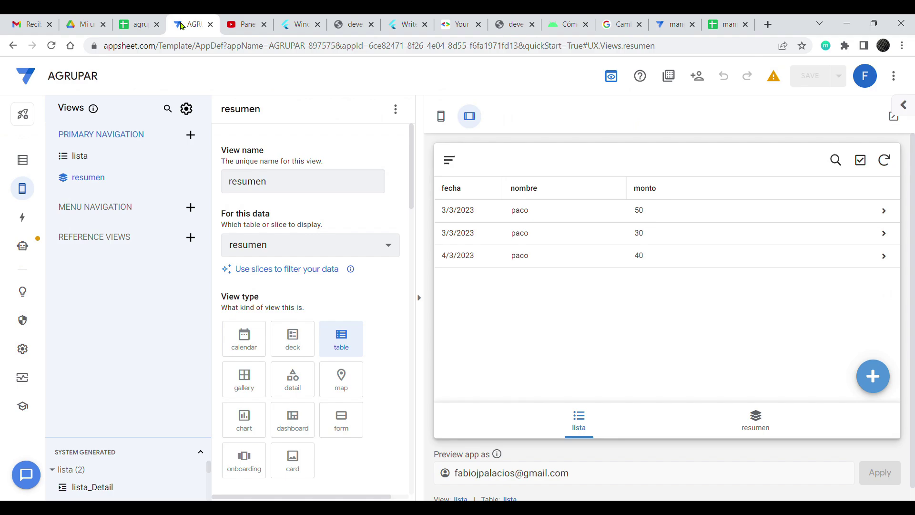
Switch to the PowerPoint slide and examine how the highlighted 28/02/2023 rows are grouped and summed in the summary table.
left_click(184, 24)
key("alt+Tab")
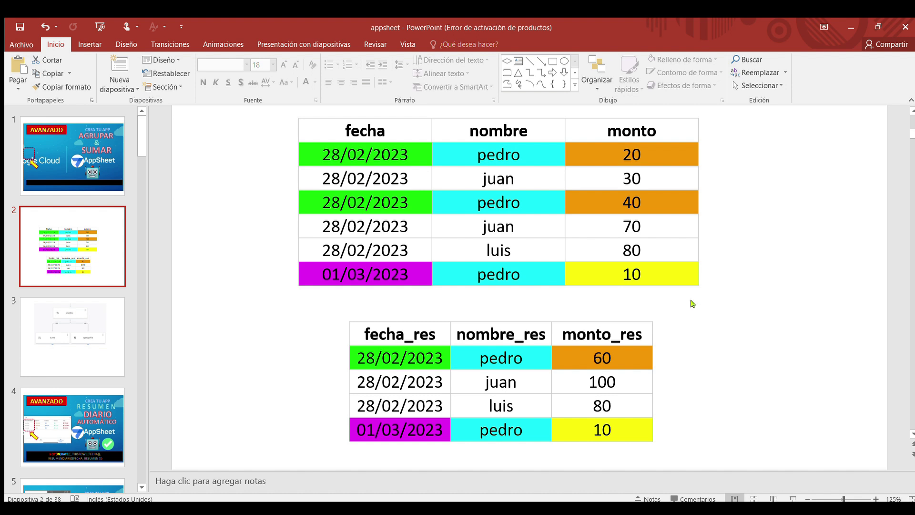
left_click_drag(338, 133, 404, 130)
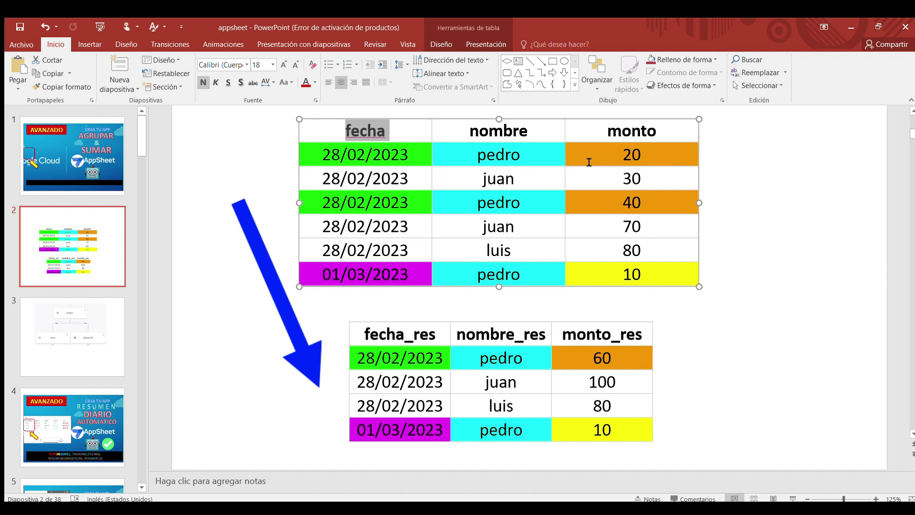
left_click(327, 159)
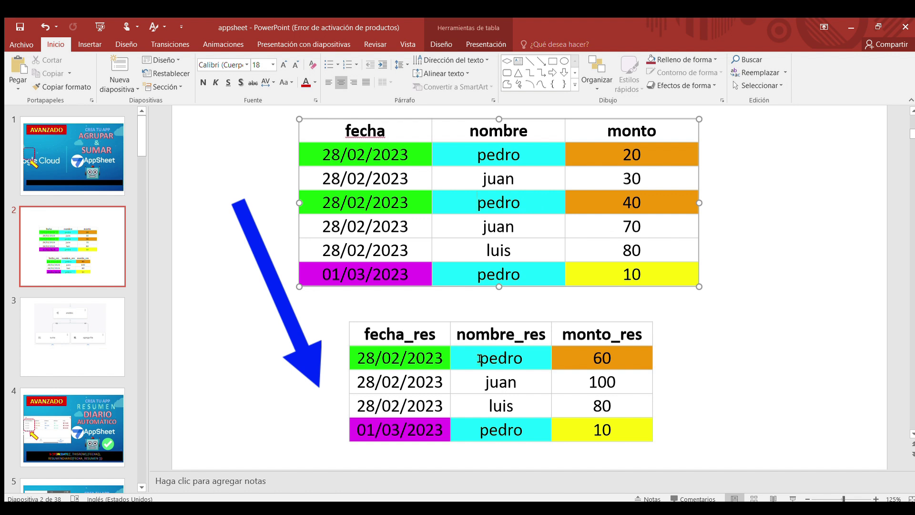
left_click_drag(446, 365, 381, 364)
left_click(548, 367)
left_click_drag(594, 360, 621, 360)
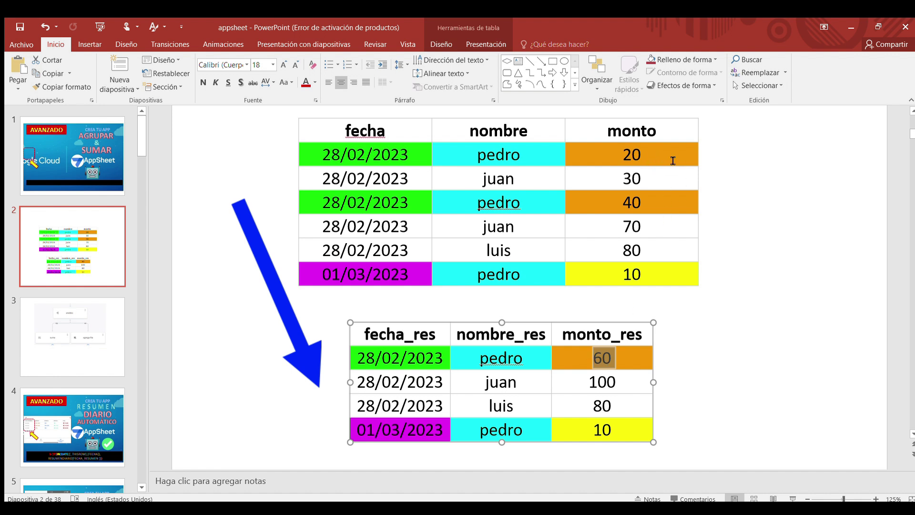
left_click(745, 253)
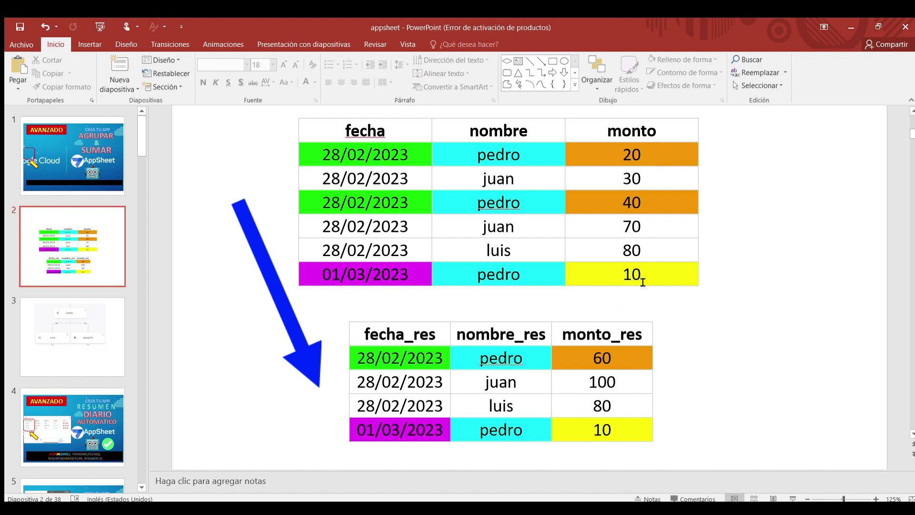
Compare the 01/03/2023 row in the source and summary tables, and review the layout of both tables.
left_click_drag(651, 277, 621, 274)
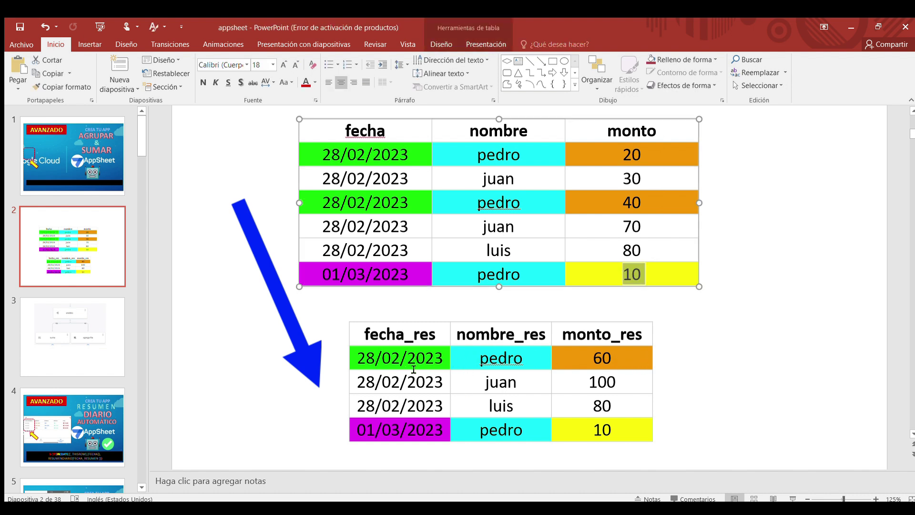
left_click_drag(360, 429, 611, 431)
left_click(720, 409)
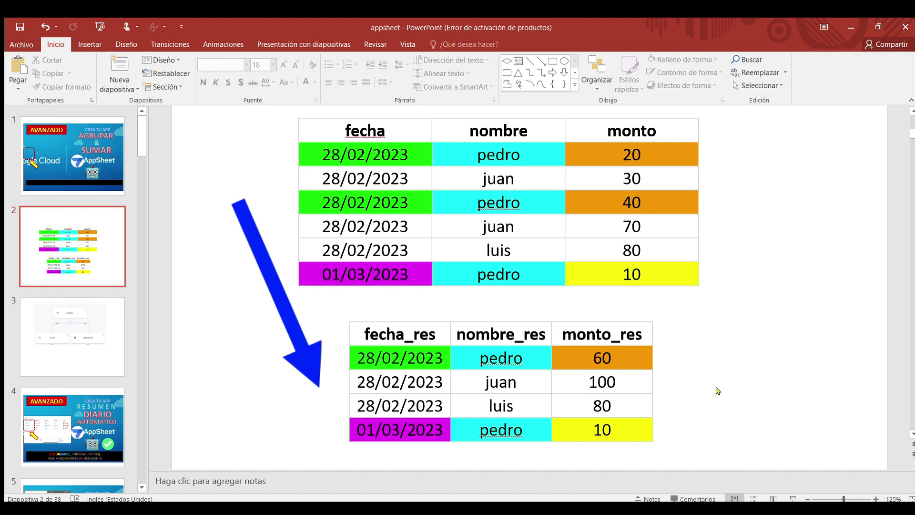
left_click_drag(346, 132, 690, 273)
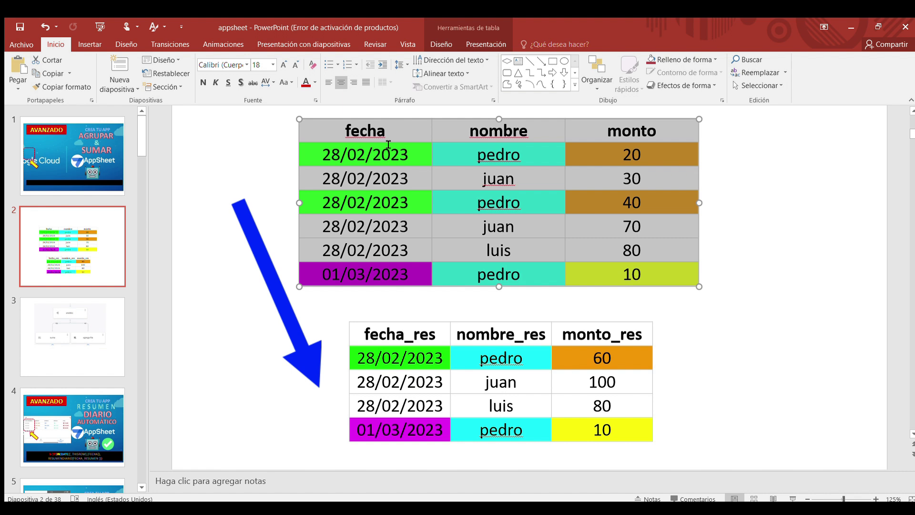
left_click(724, 348)
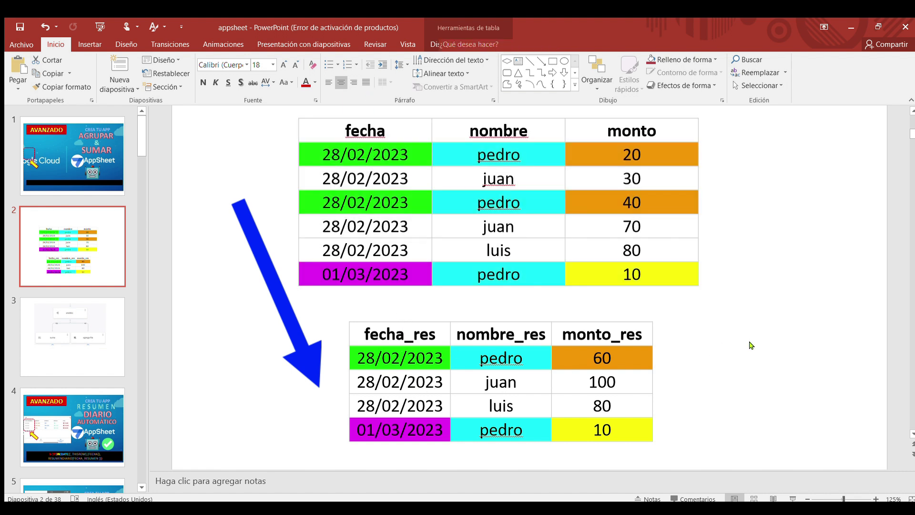
left_click(368, 338)
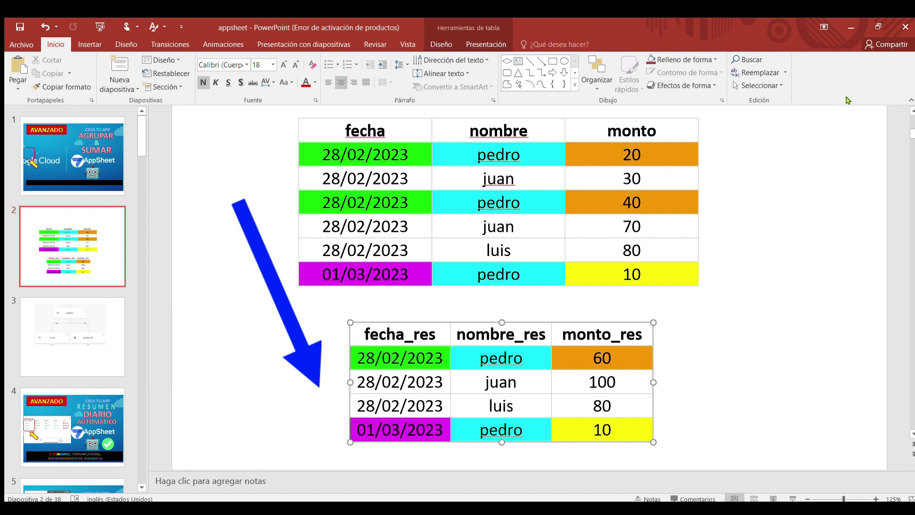
Switch to Google Drive, create a blank Google Sheets spreadsheet and name it agrupar.
key("alt+Tab")
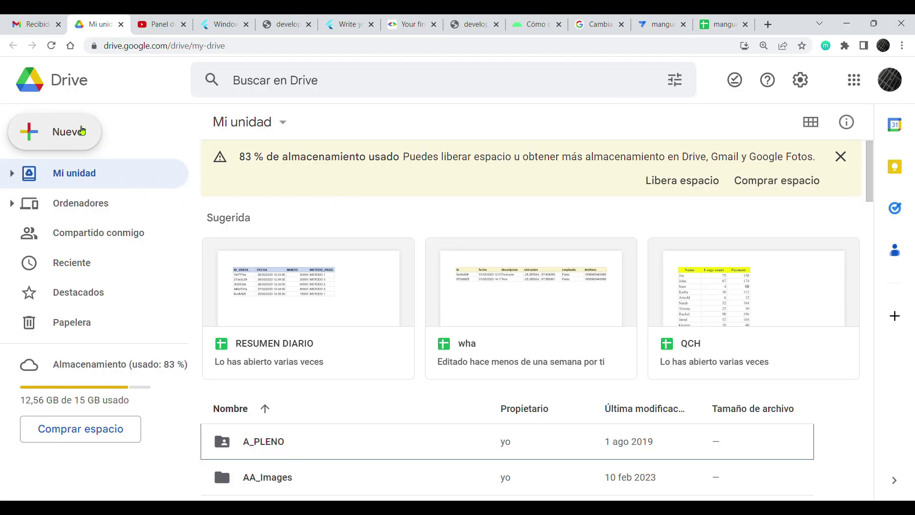
left_click(67, 134)
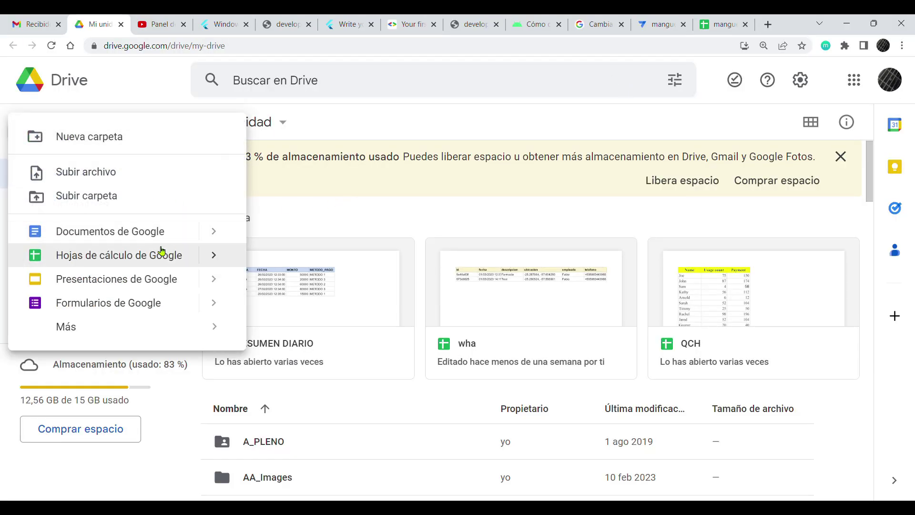
mouse_move(220, 256)
left_click(295, 266)
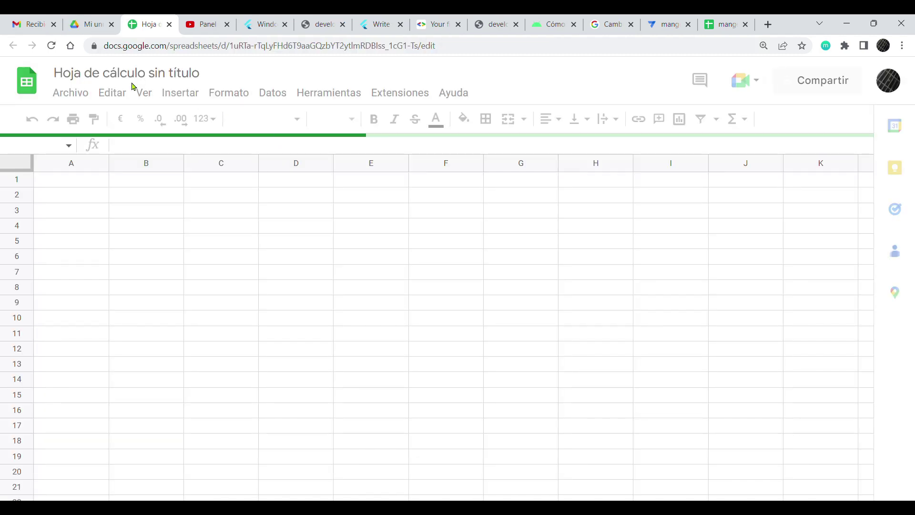
left_click(133, 79)
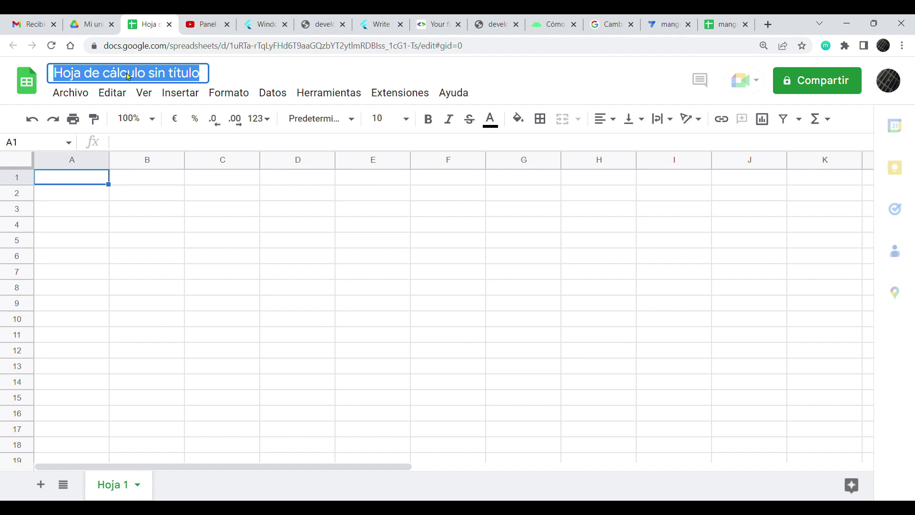
type("agrupar")
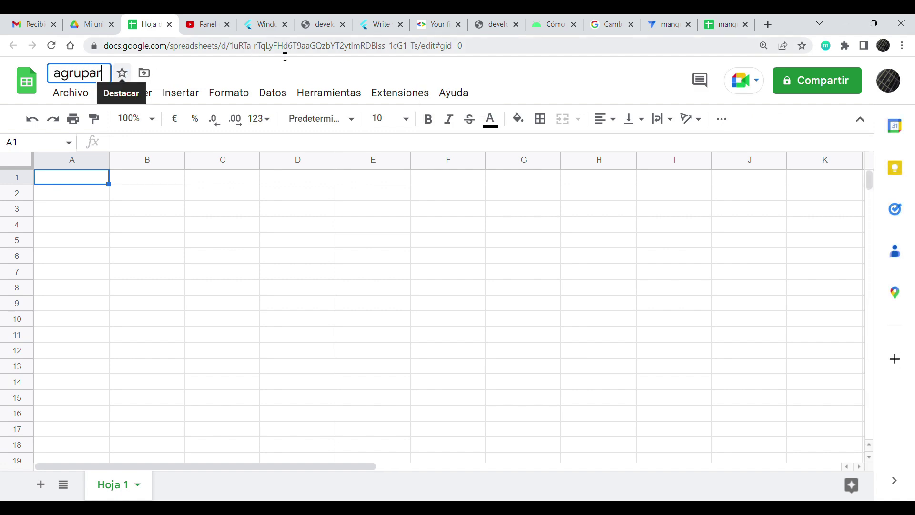
key("Return")
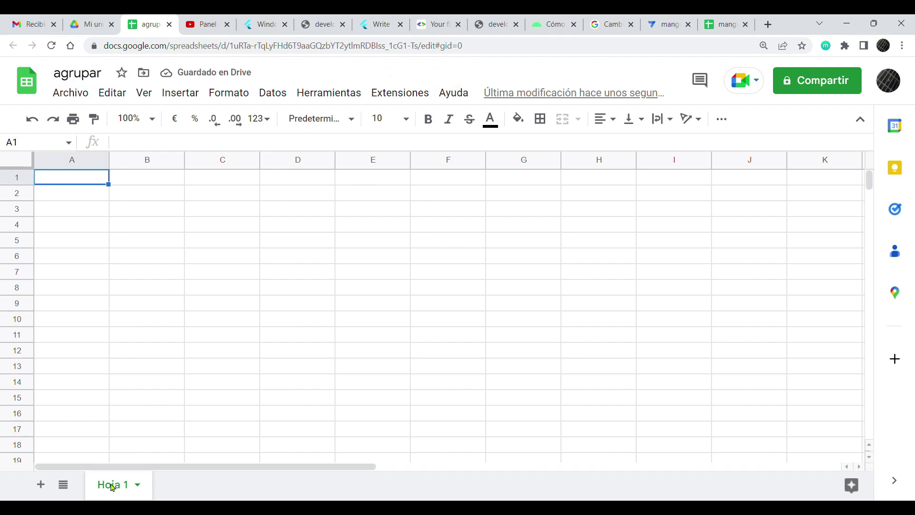
Rename the first sheet as lista and add a second sheet named resumen.
double_click(113, 486)
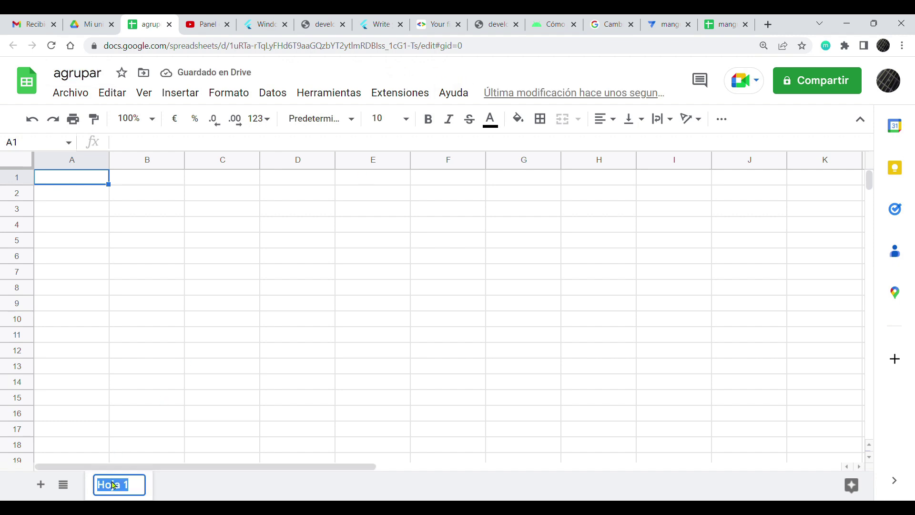
type("lista")
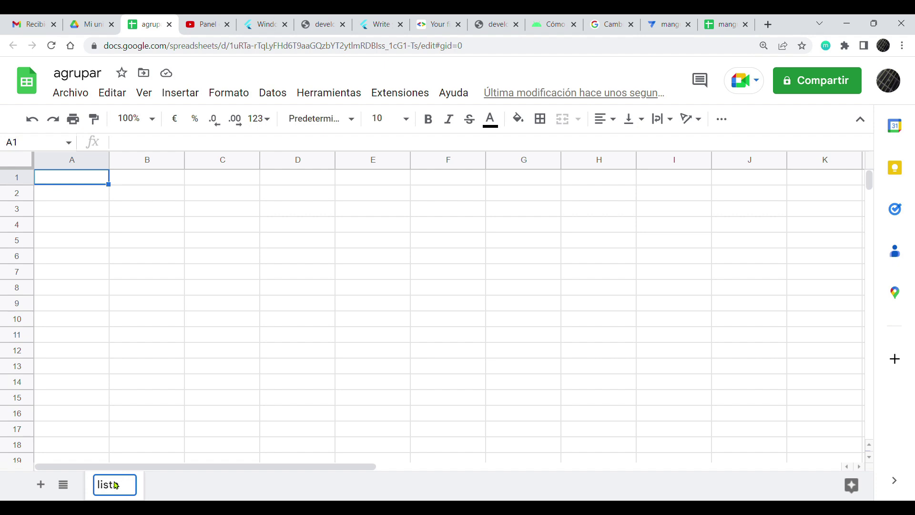
left_click(41, 484)
double_click(172, 490)
type("resumen")
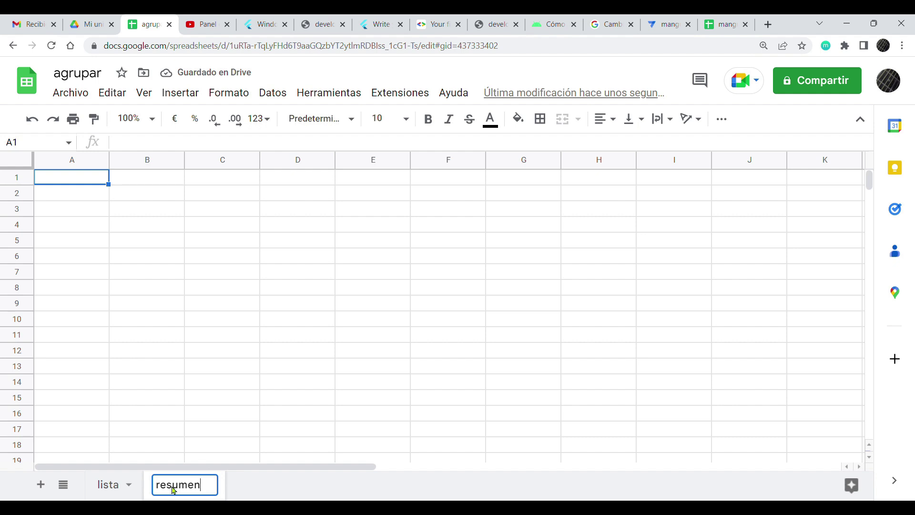
key("Return")
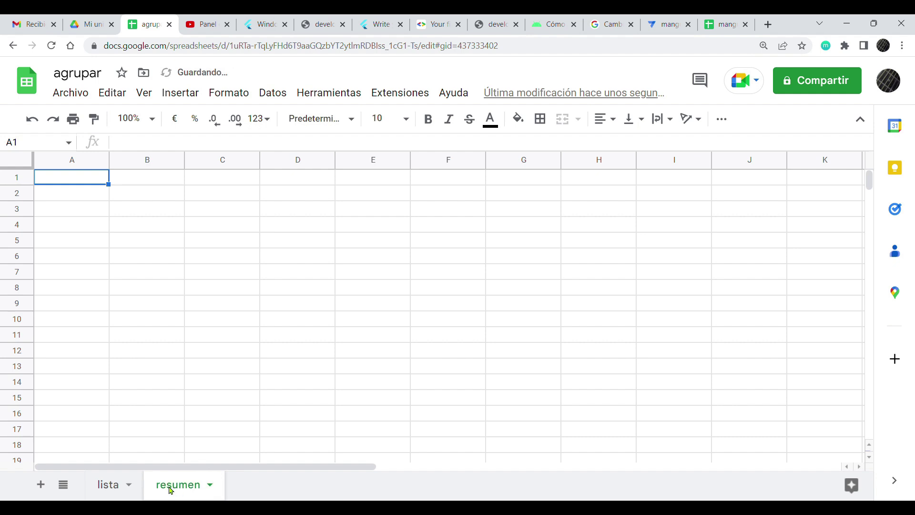
Enter the headers id, fecha, nombre and monto in cells A1 to D1 of the lista sheet.
left_click(113, 491)
type("id")
key("Tab")
type("fecha")
key("Tab")
type("nombre")
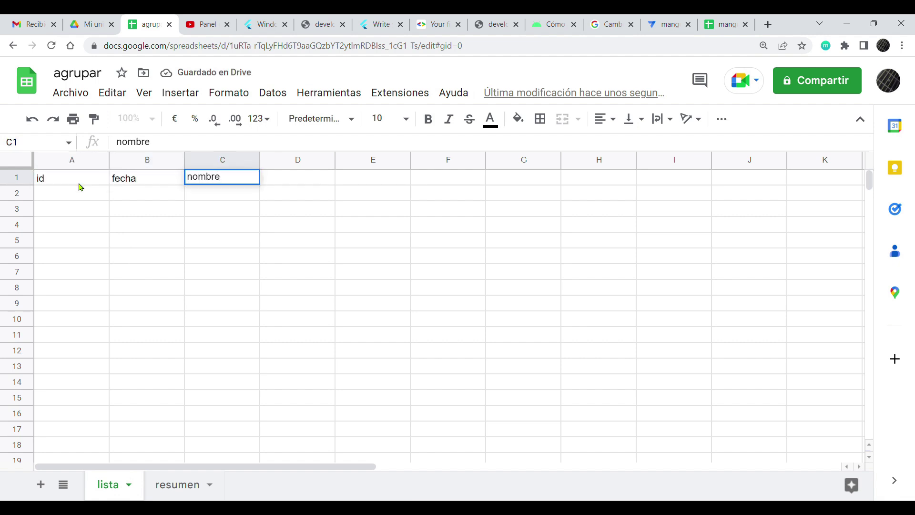
key("Tab")
type("monto")
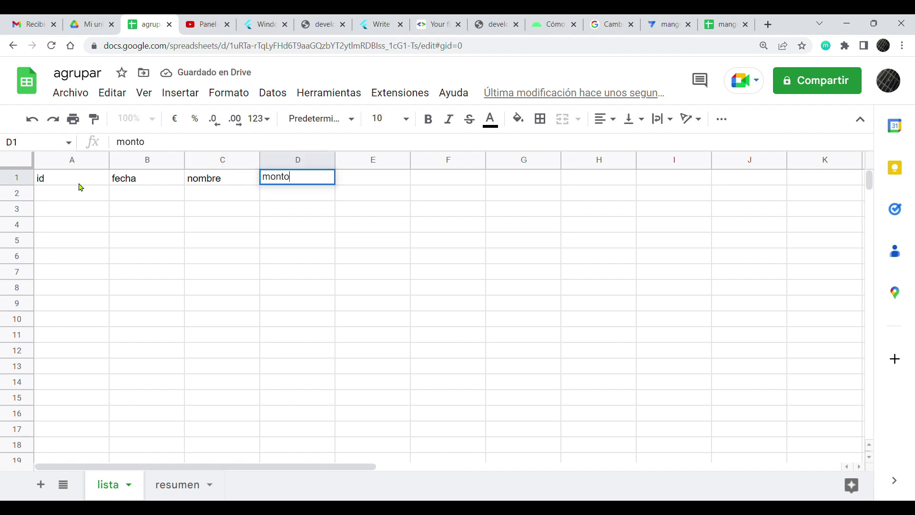
key("Return")
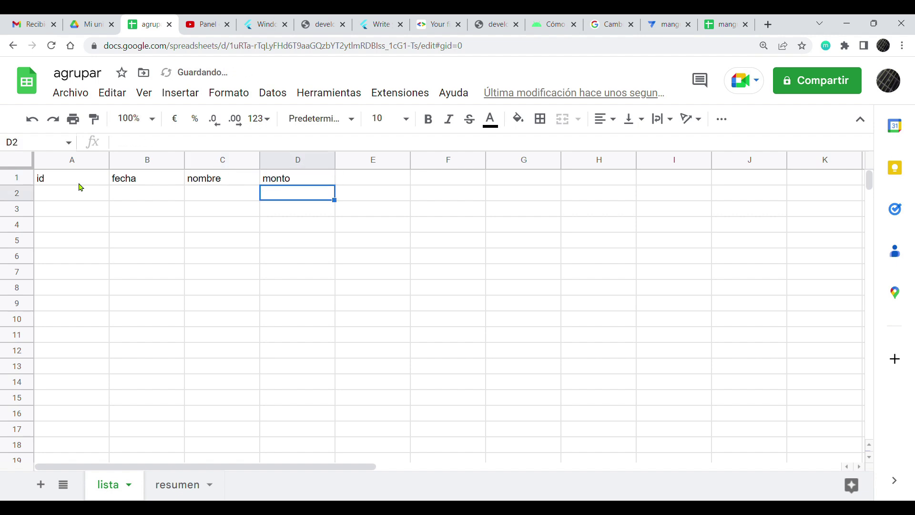
Make the lista header cells A1:D1 bold and give them a light magenta fill.
left_click_drag(74, 180, 280, 180)
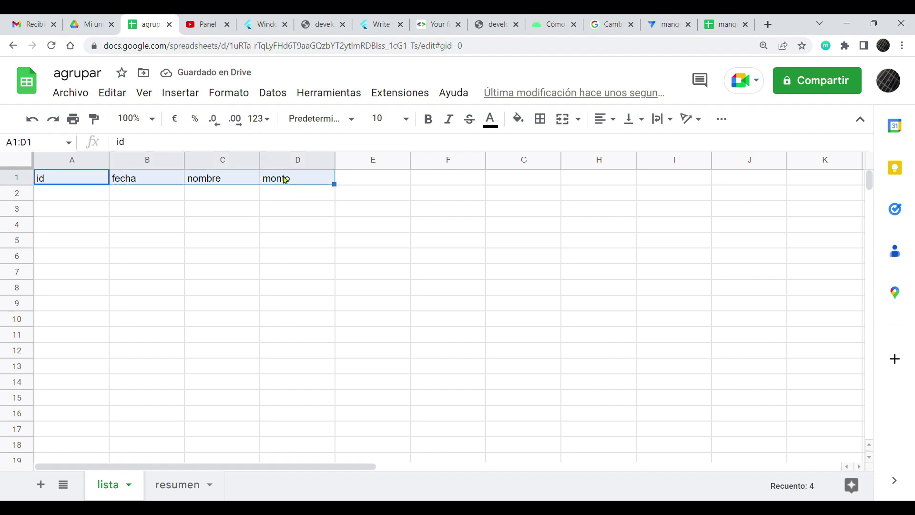
left_click(429, 120)
left_click(517, 119)
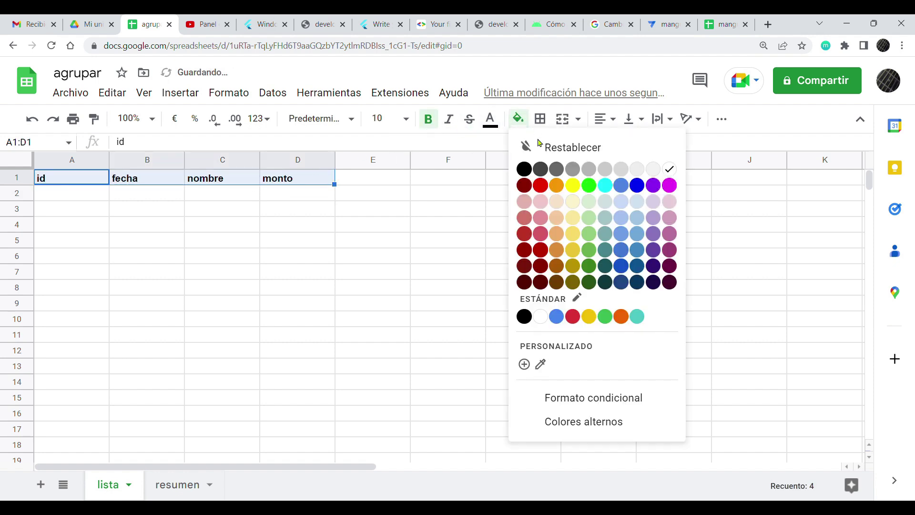
left_click(671, 203)
left_click(447, 208)
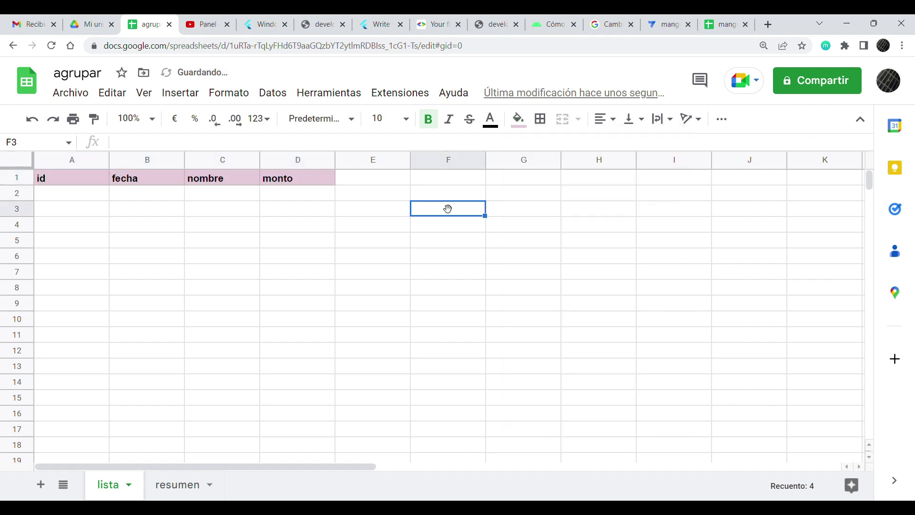
left_click(88, 184)
left_click(292, 182)
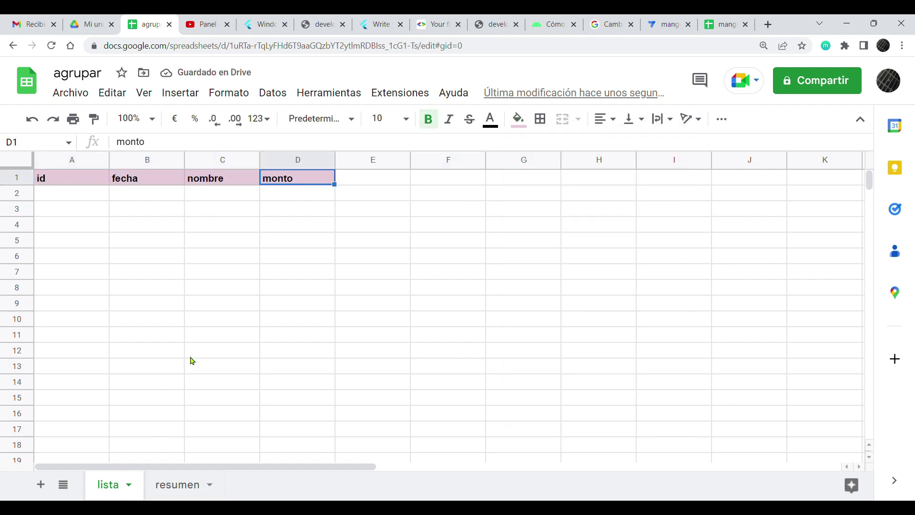
Copy the formatted header row A1:D1 from the lista sheet into the first row of the resumen sheet.
left_click_drag(84, 186, 316, 188)
key("ctrl+c")
left_click(181, 484)
key("ctrl+v")
Rename the resumen headers as id_res, fecha_res, nombre_res and monto_res.
left_click(78, 181)
double_click(62, 182)
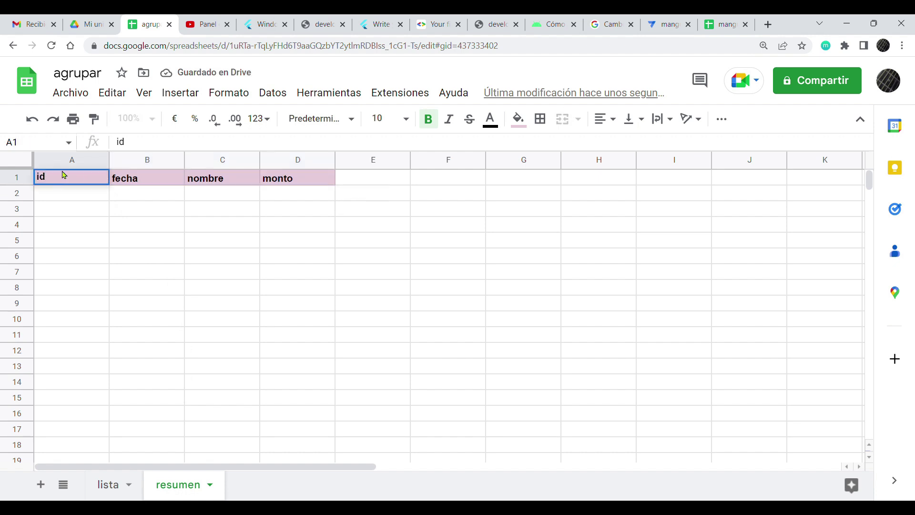
key("Return")
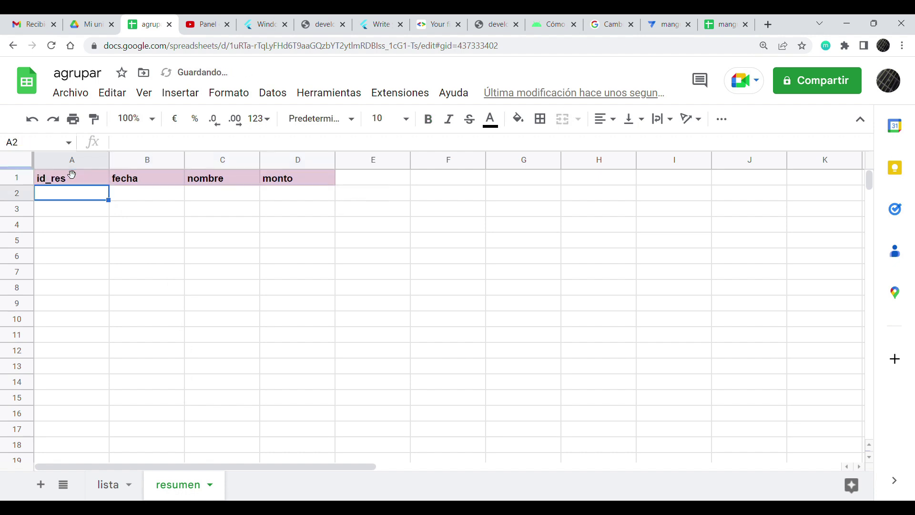
double_click(146, 184)
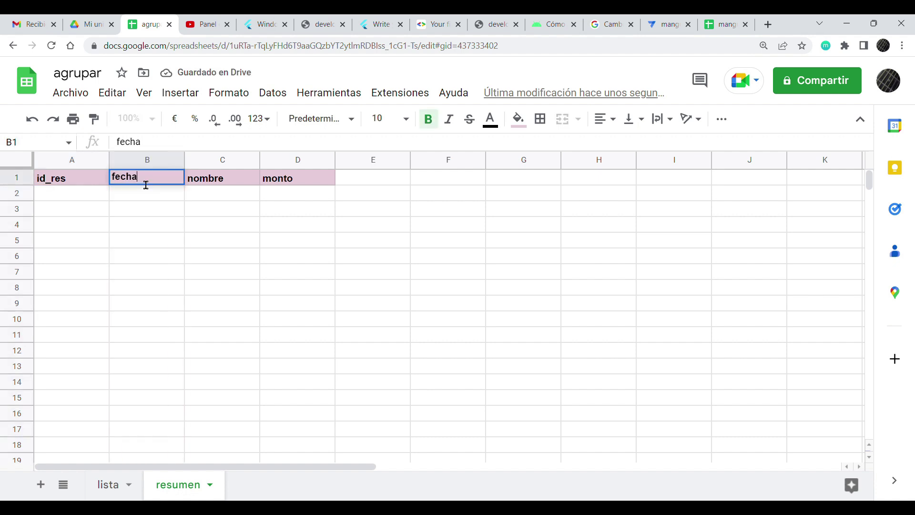
type("_res")
double_click(240, 185)
type("_res")
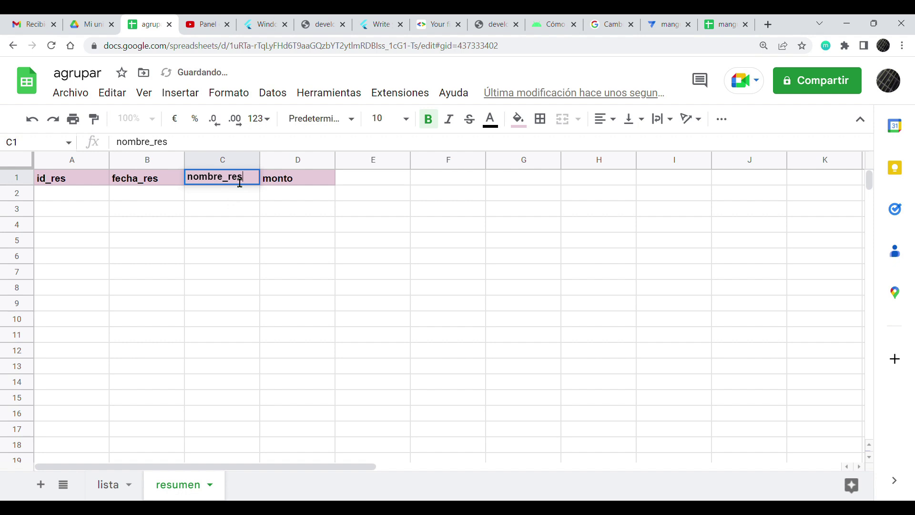
double_click(305, 184)
type("_res")
key("Return")
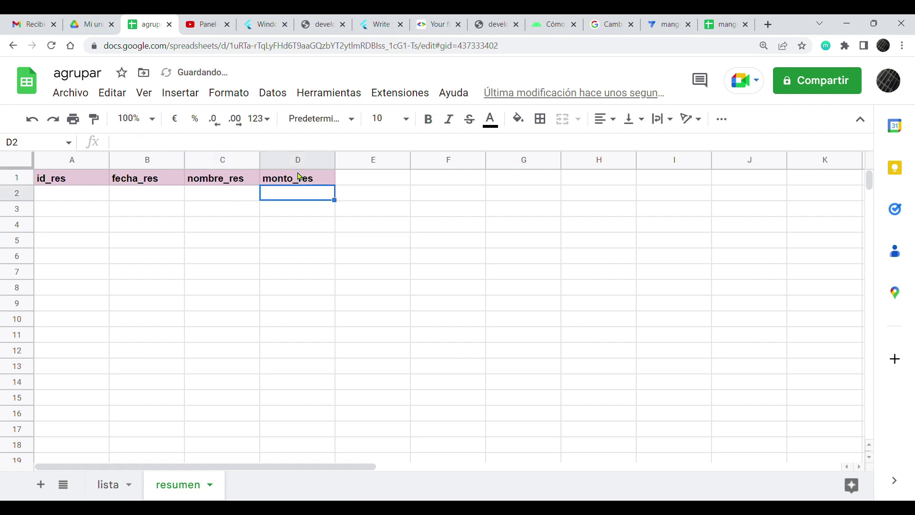
Change the fill of the resumen header cells A1:D1 to light cornflower blue.
left_click_drag(92, 184, 290, 190)
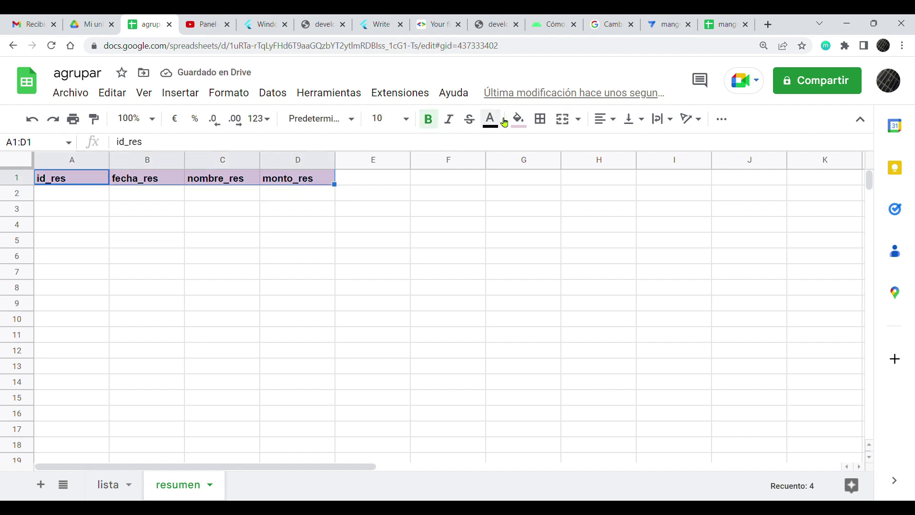
left_click(528, 123)
left_click(621, 201)
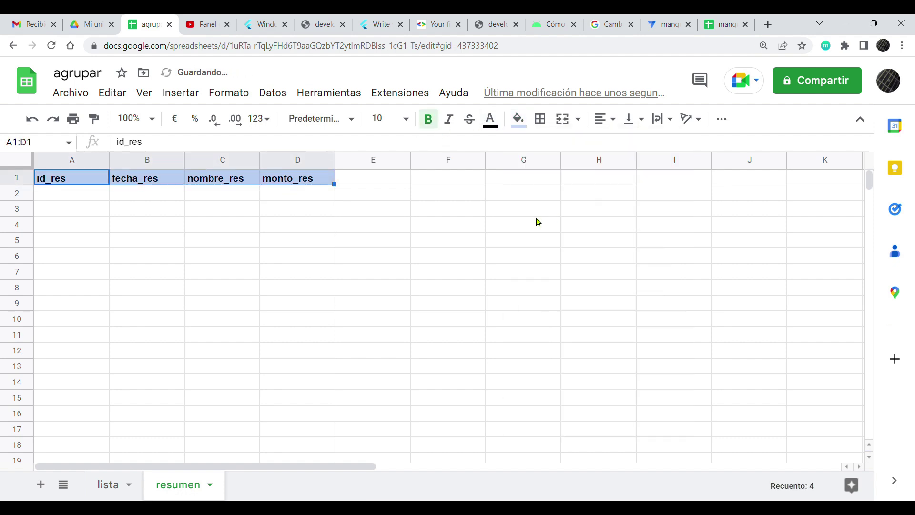
left_click(539, 211)
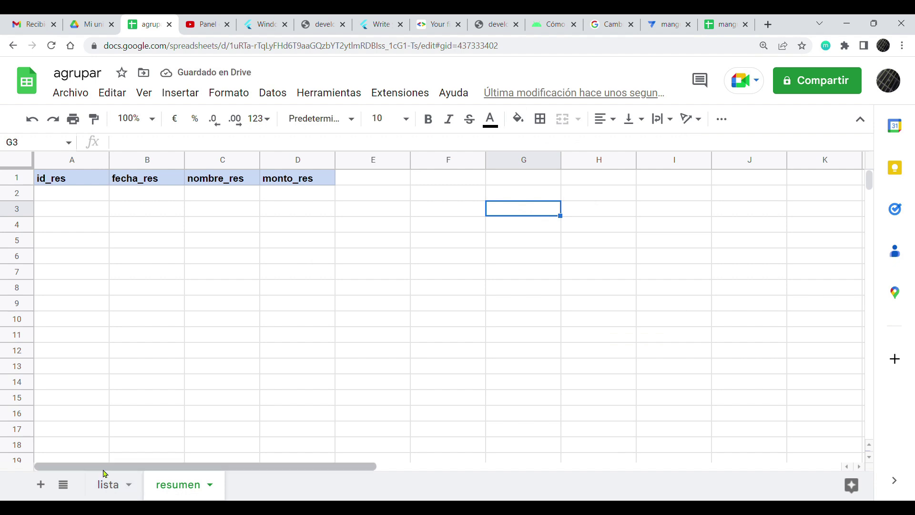
Compare the header rows of the lista and resumen sheets, checking each of the resumen column names.
left_click(113, 485)
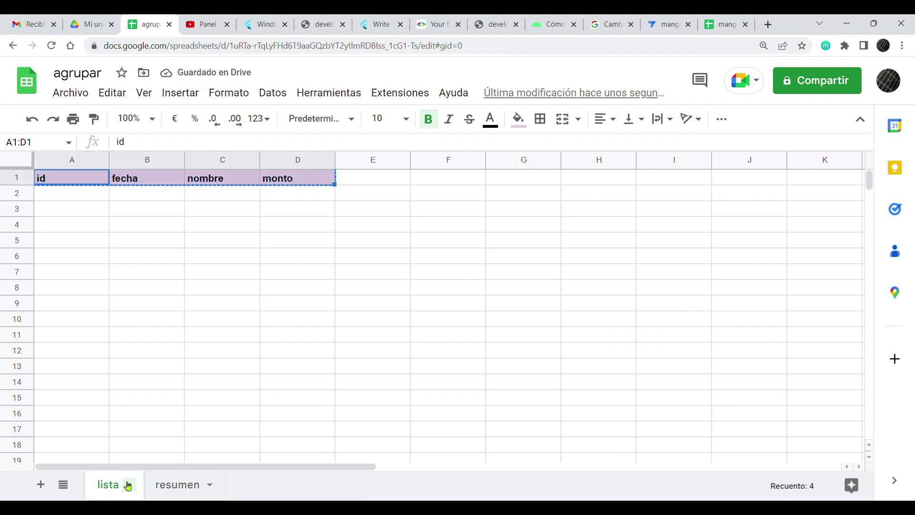
left_click(172, 487)
left_click(81, 184)
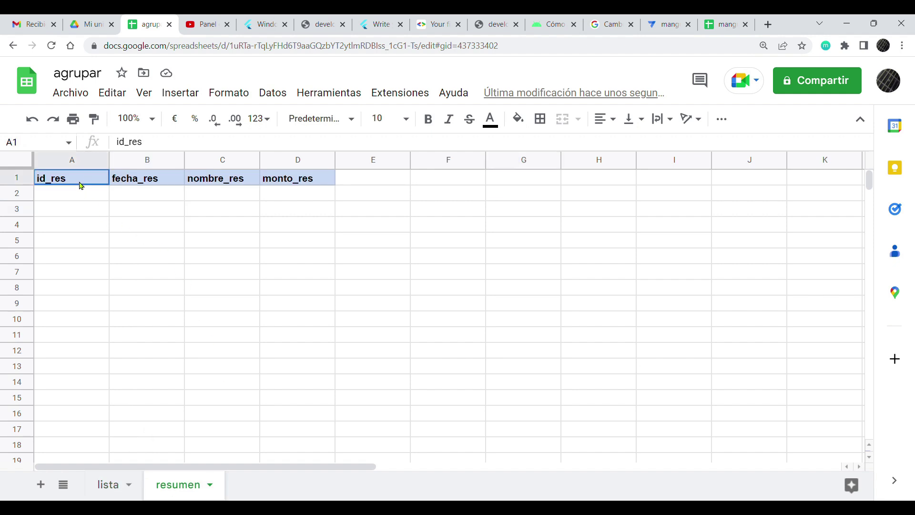
left_click(165, 184)
left_click(224, 184)
left_click(286, 183)
key("Tab")
key("Tab")
key("Tab")
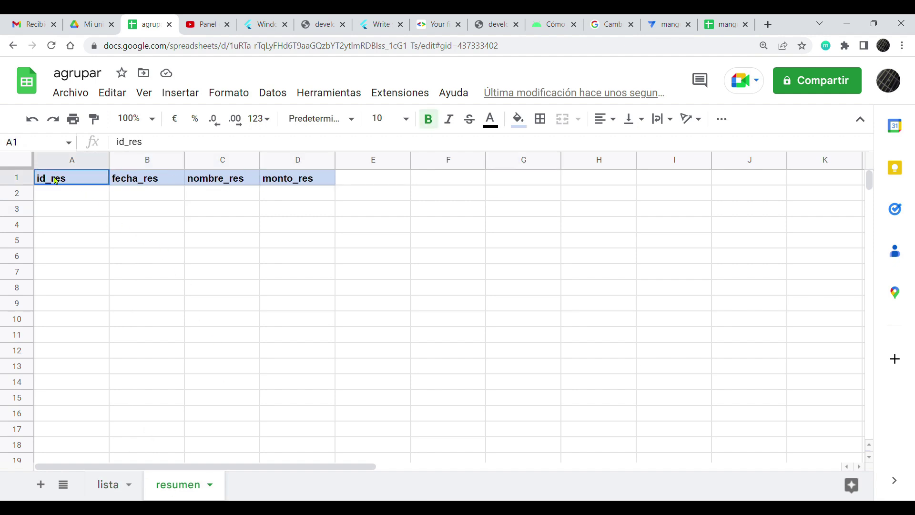
key("Tab")
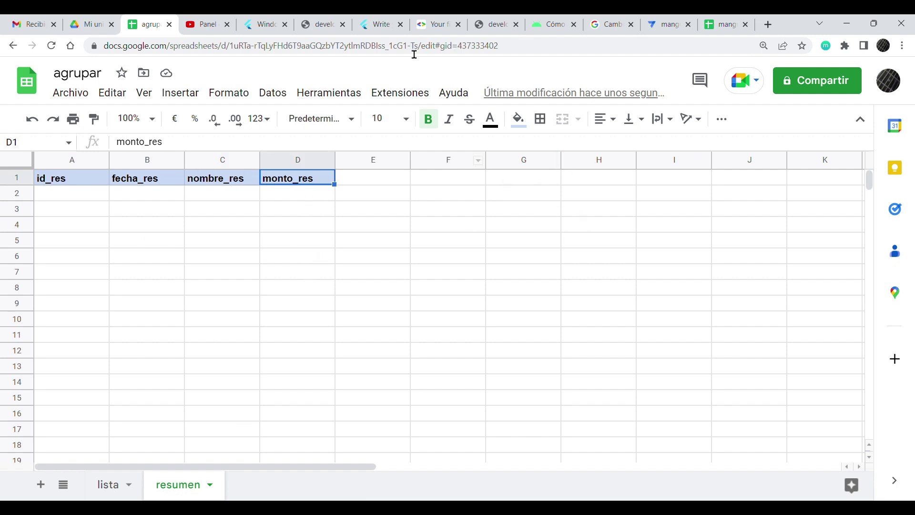
Open appsheet.com in a new browser tab and place that tab beside the agrupar spreadsheet.
left_click(770, 25)
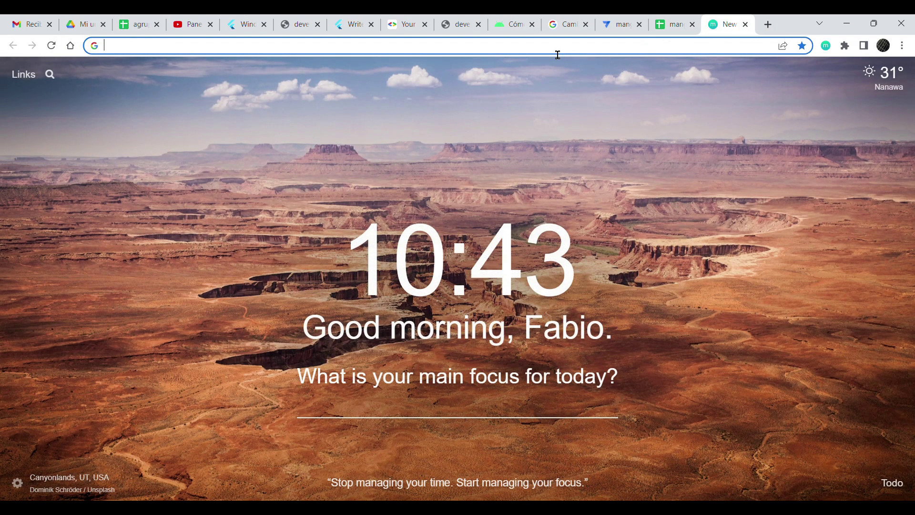
type("app")
key("Return")
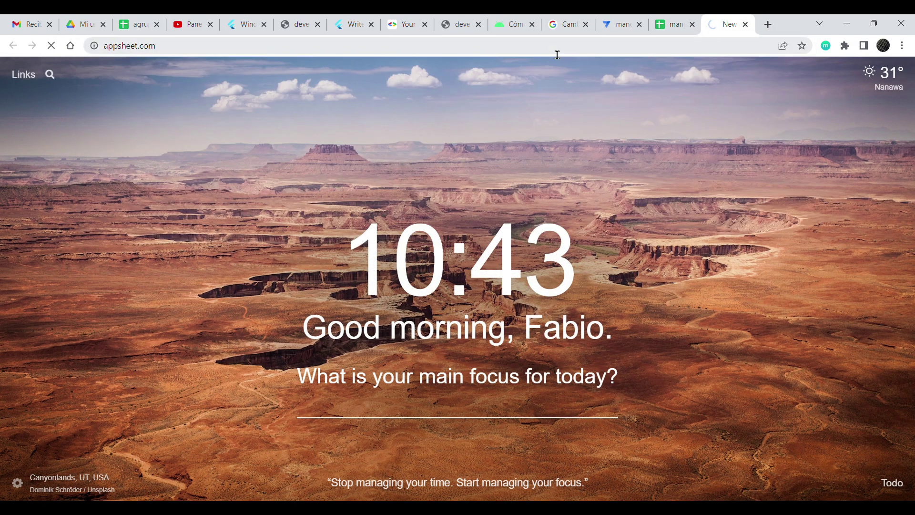
left_click_drag(713, 25, 179, 27)
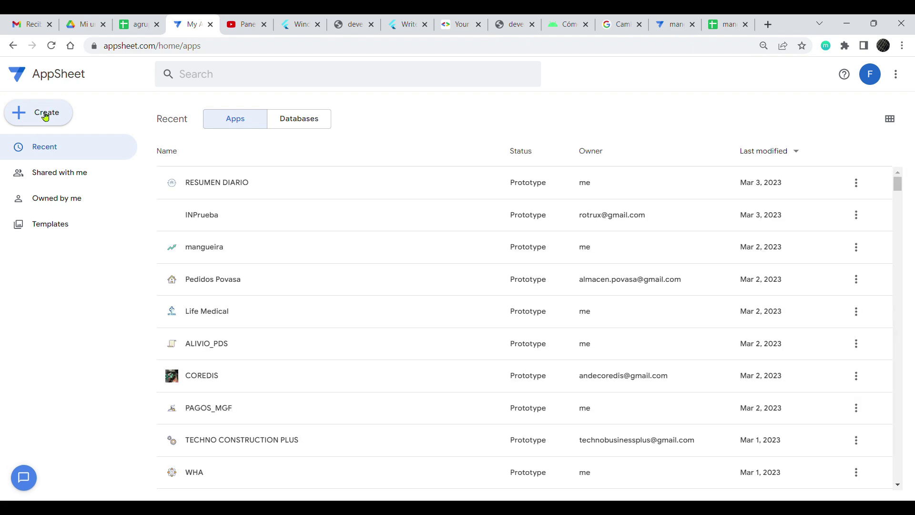
Start a new app from existing data, named AGRUPAR with the Field Service category, and proceed to choosing its data.
left_click(46, 116)
mouse_move(67, 143)
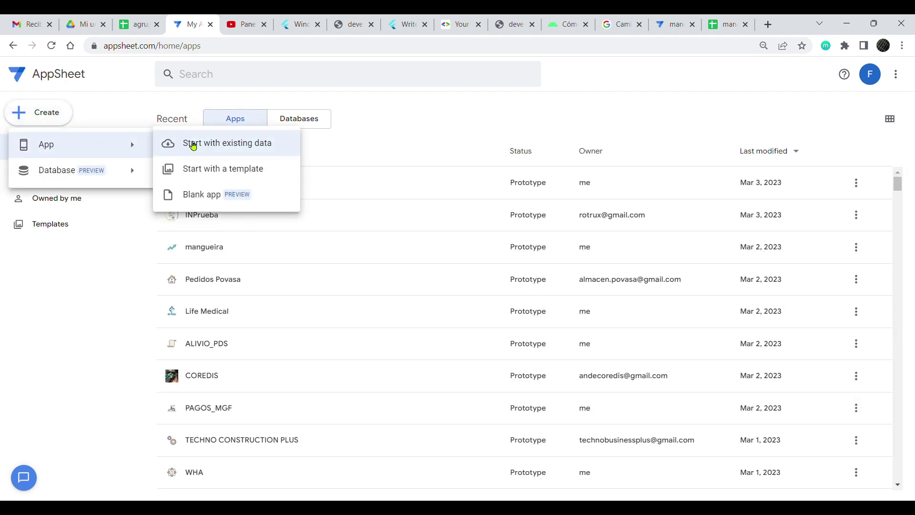
left_click(193, 144)
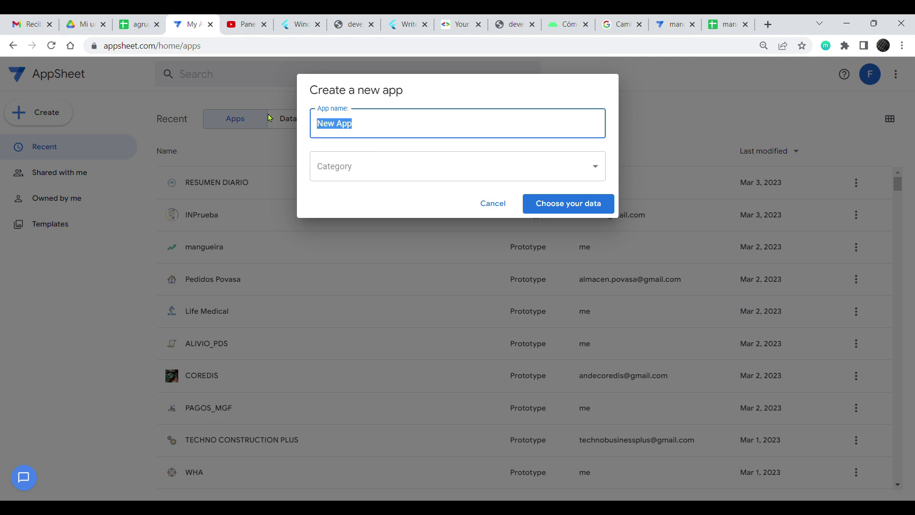
type("AGRUPAR")
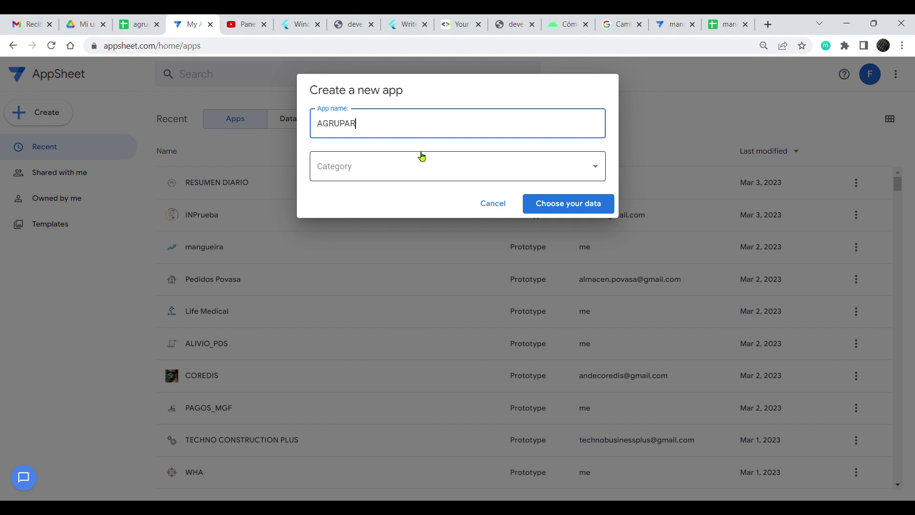
left_click(594, 172)
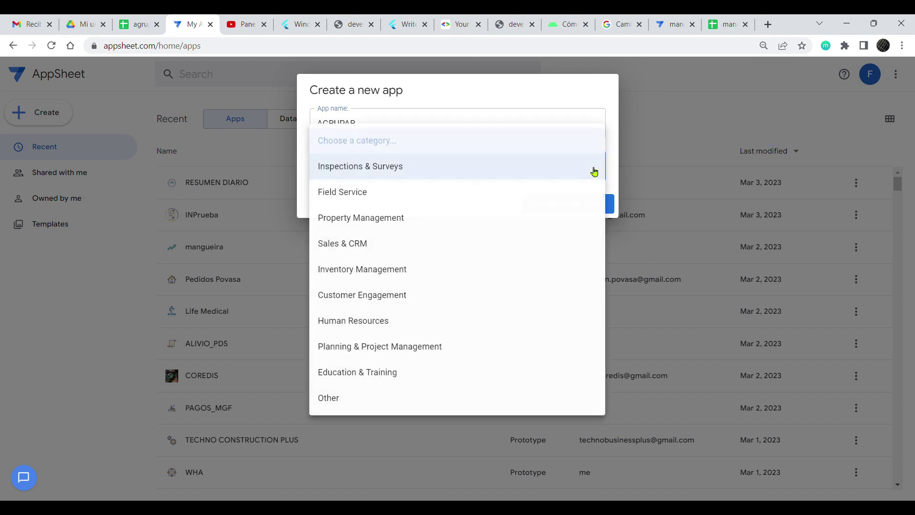
left_click(363, 196)
left_click(558, 204)
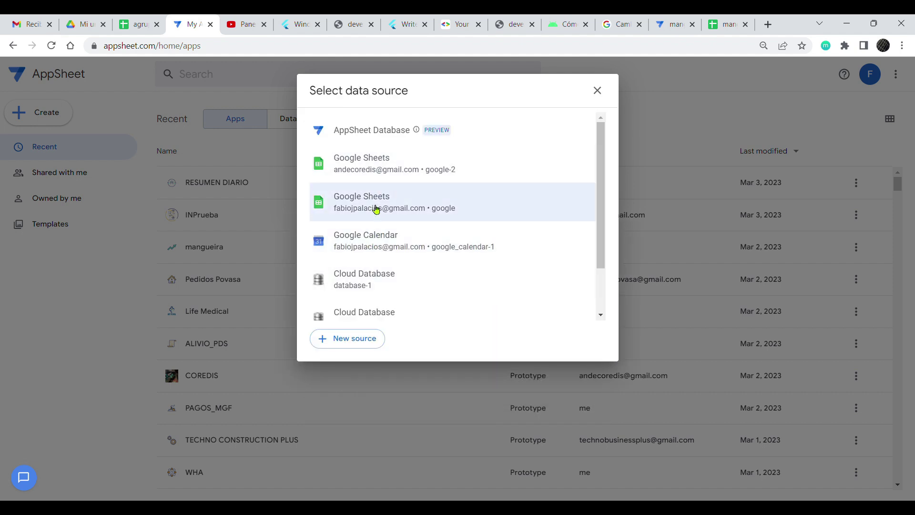
Use the agrupar spreadsheet from the google Google Sheets source as the app's data and dismiss the welcome dialog.
left_click(376, 204)
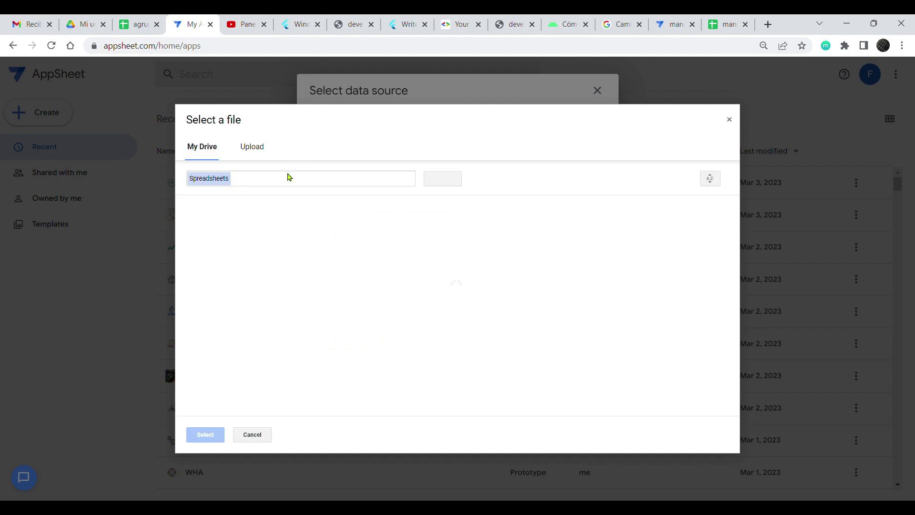
type("AGRUPAR")
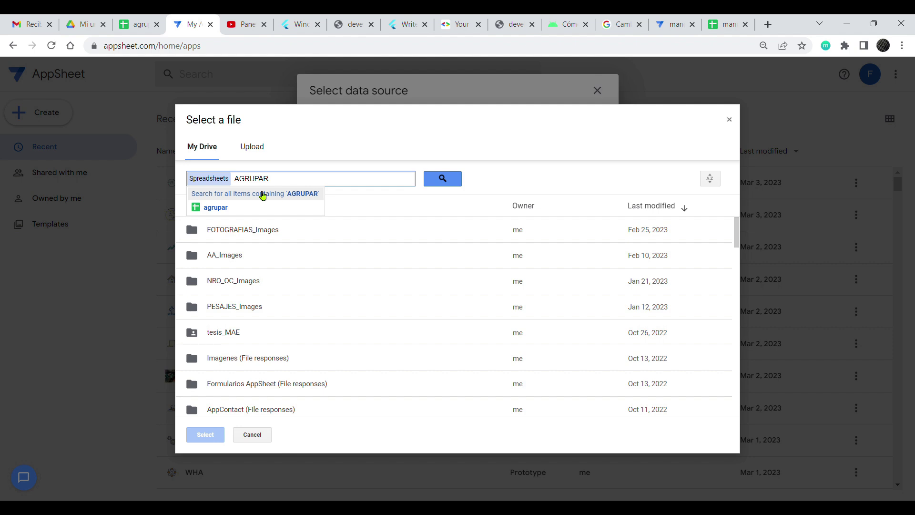
left_click(211, 208)
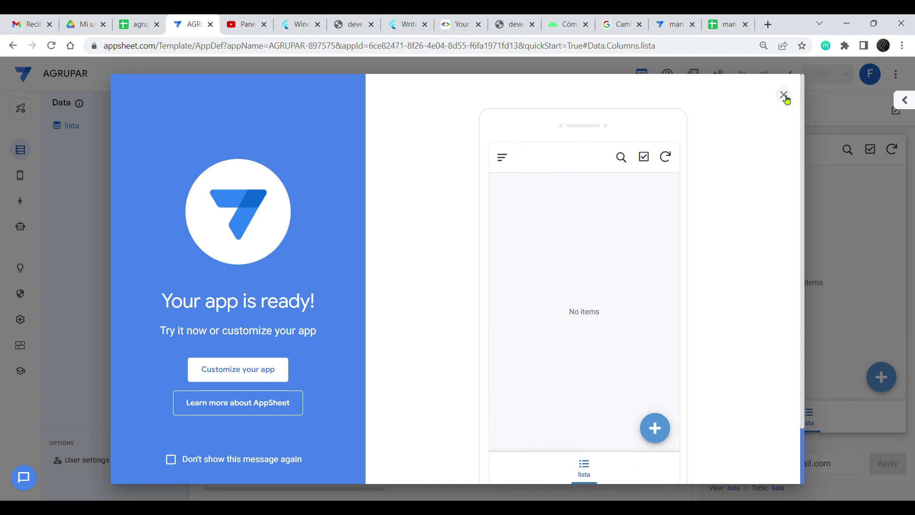
left_click(784, 95)
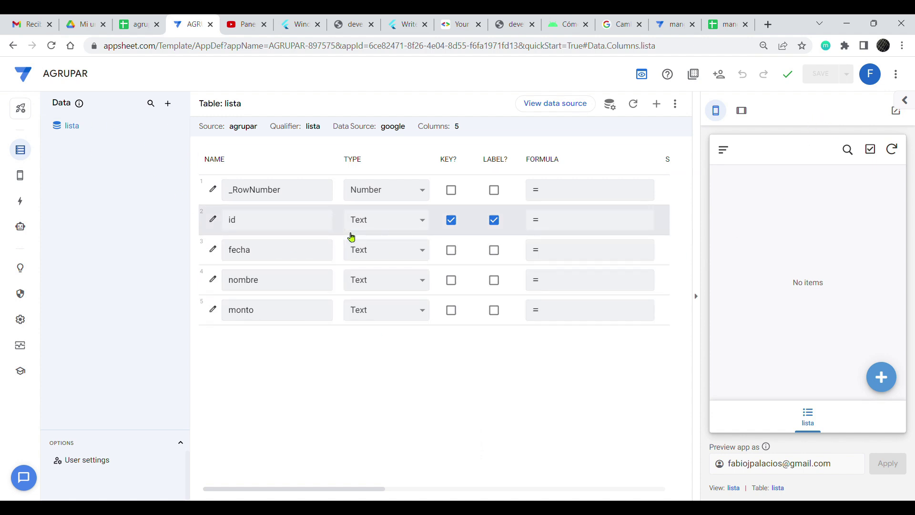
Add the suggested resumen sheet as a table with updates, adds and deletes allowed, and review the columns of both tables.
left_click(170, 104)
scroll(410, 364, "down", 2)
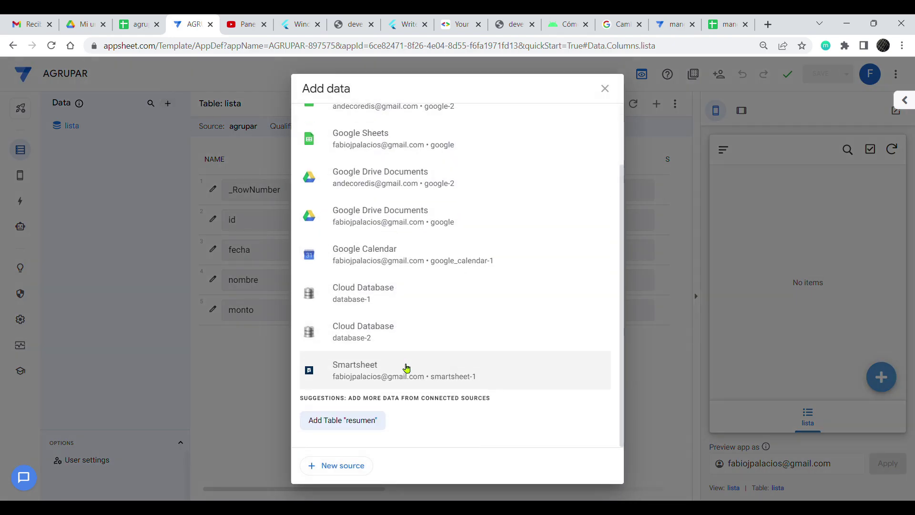
left_click(339, 428)
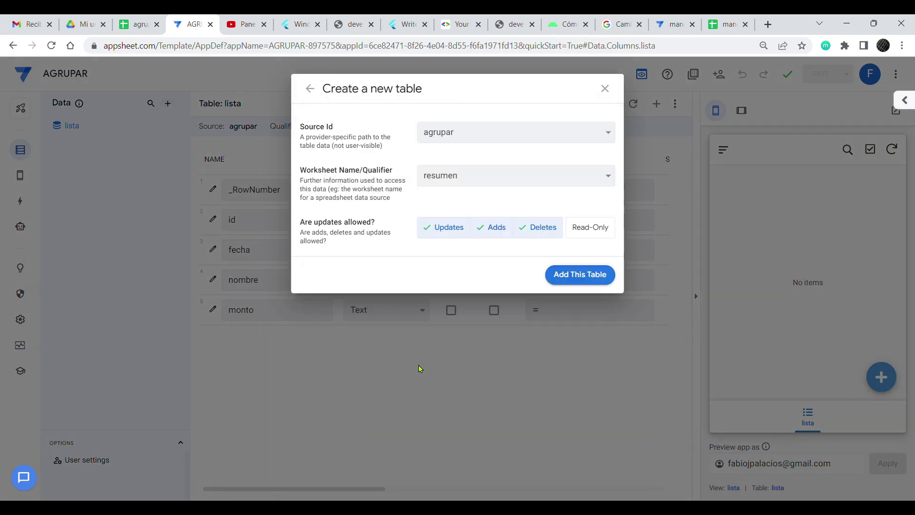
left_click(579, 275)
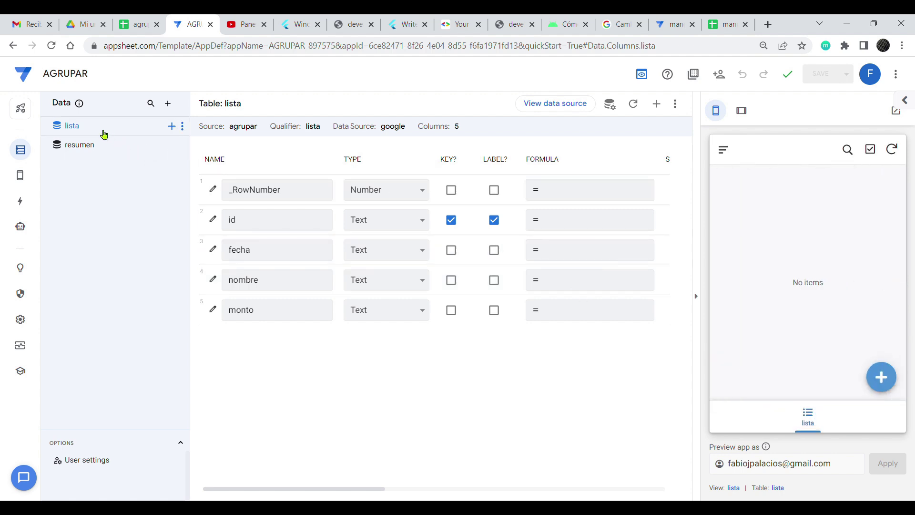
left_click(72, 148)
left_click(71, 127)
left_click(75, 146)
left_click(74, 128)
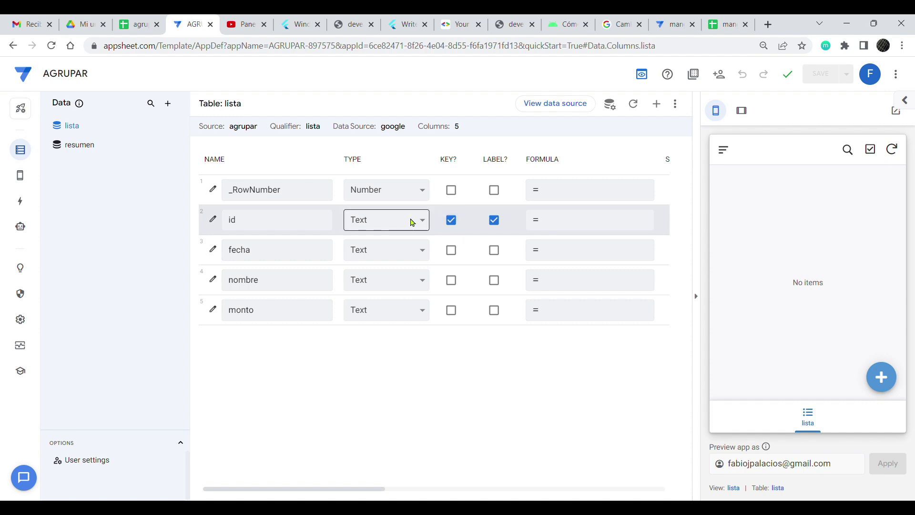
Hide the id column in the lista table and make fecha the label column instead of id.
left_click_drag(324, 489, 417, 491)
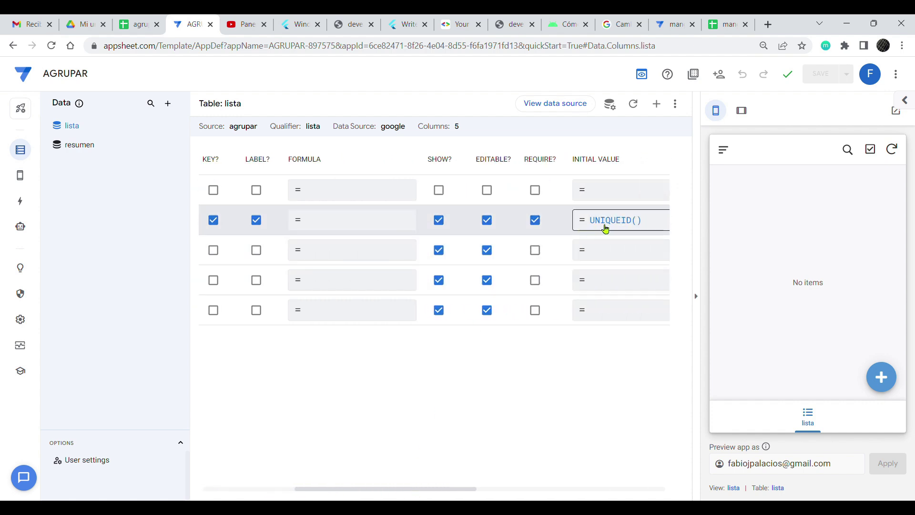
left_click(440, 221)
left_click_drag(439, 495, 302, 497)
left_click(496, 251)
left_click(498, 220)
Set lista's fecha column to type Date with initial value TODAY(), and its monto column to type Number.
left_click(401, 253)
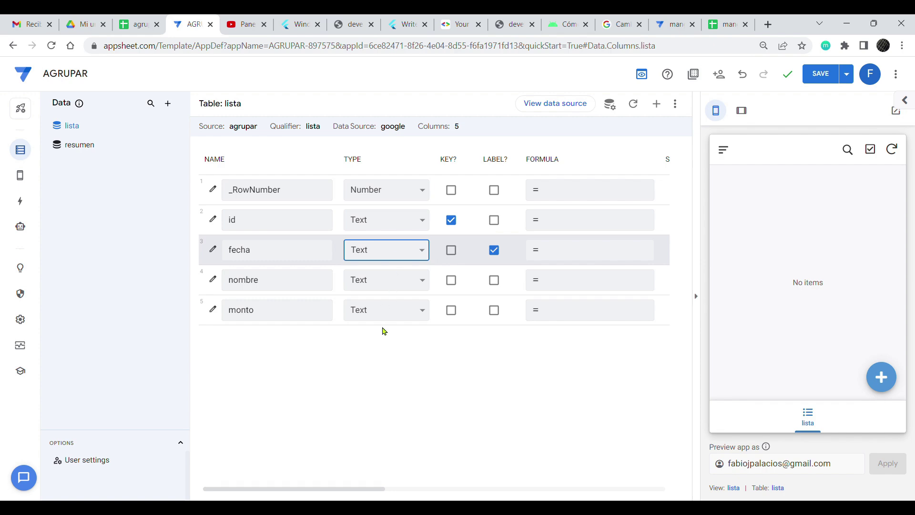
key("d")
left_click(212, 249)
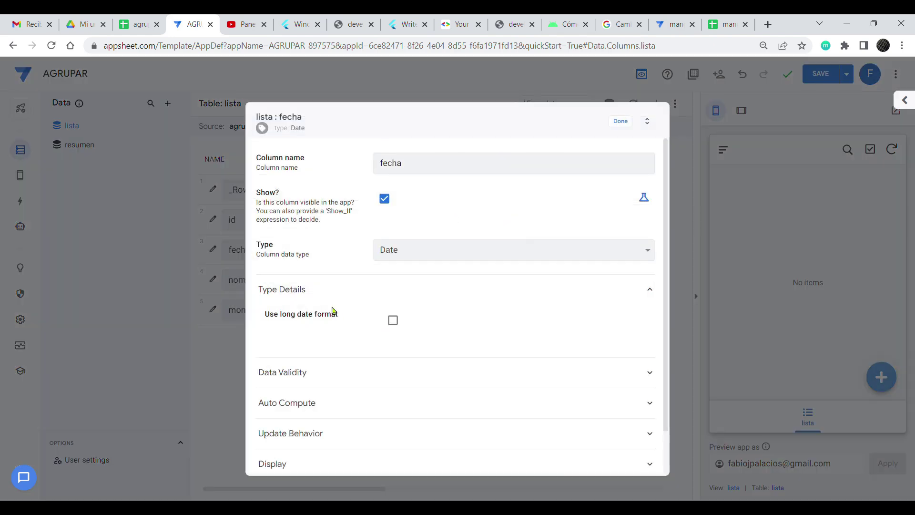
scroll(332, 305, "down", 1)
left_click(318, 358)
left_click(428, 431)
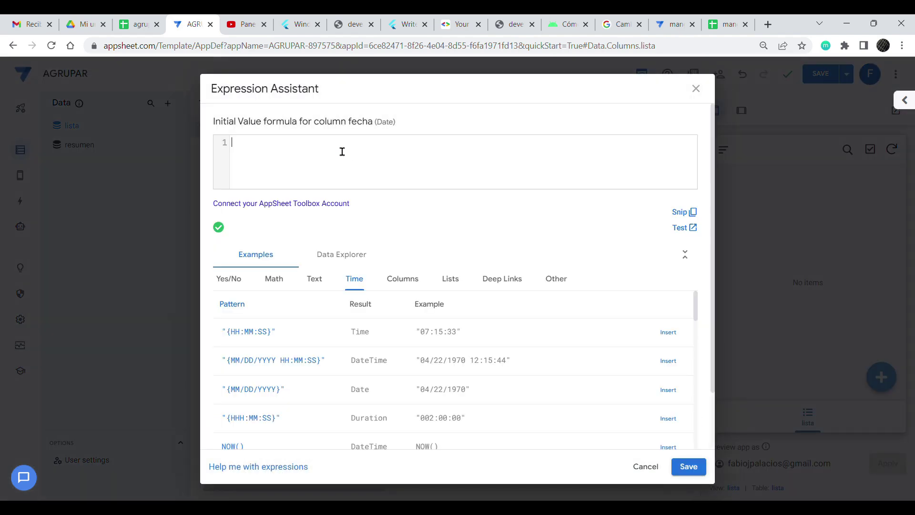
type("TODAY()")
left_click(689, 466)
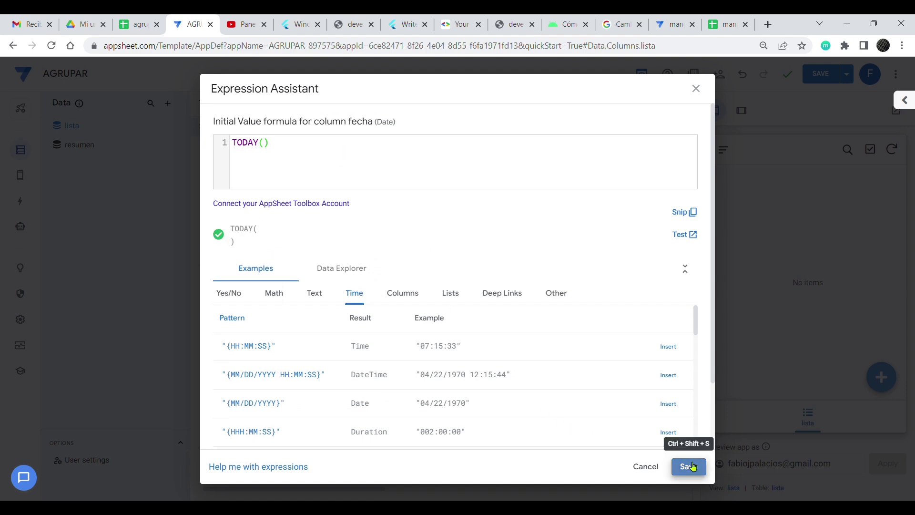
scroll(468, 193, "down", 4)
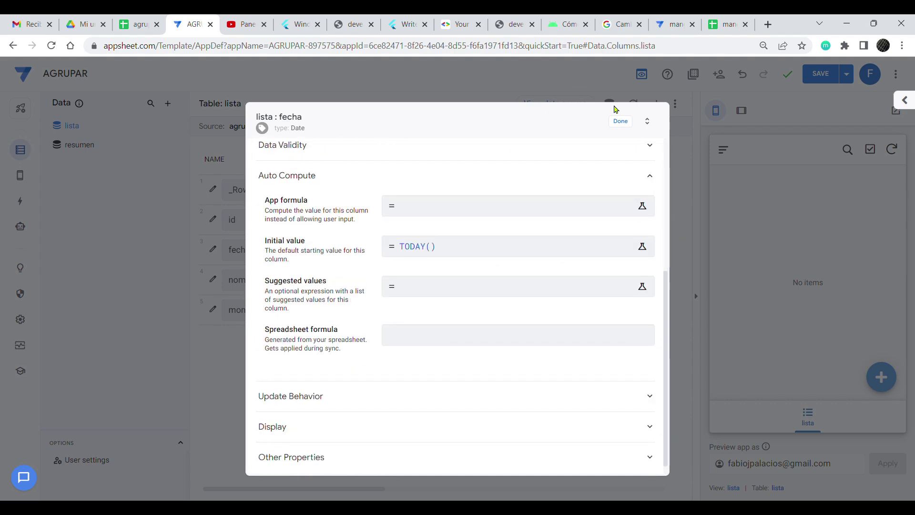
left_click(619, 122)
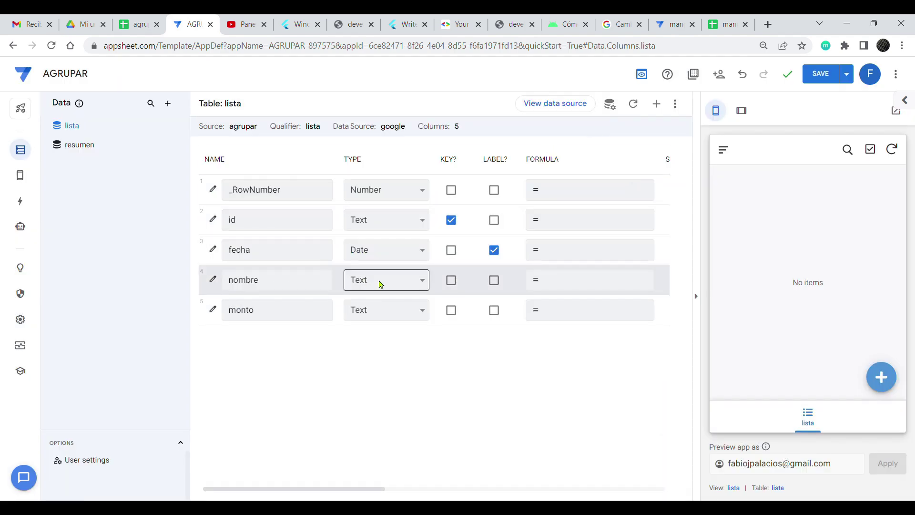
left_click(413, 313)
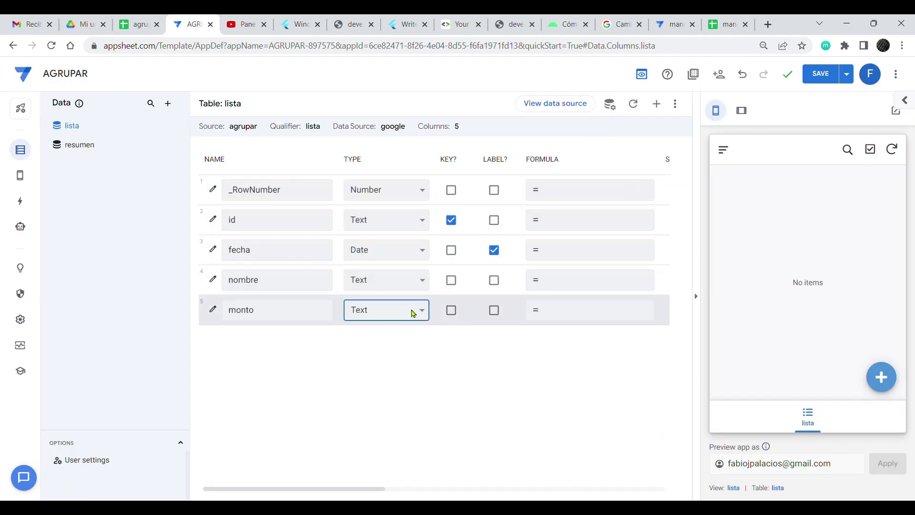
left_click(382, 208)
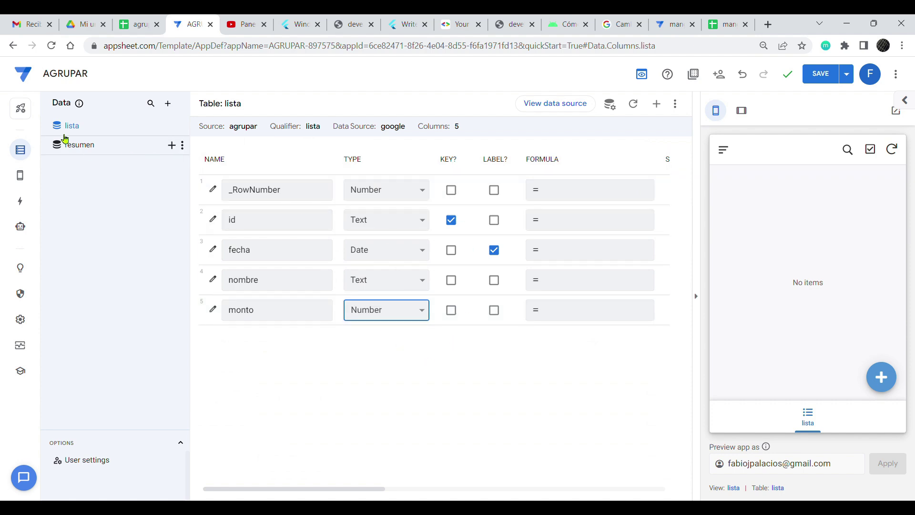
Hide the id_res column in the resumen table and make fecha_res the label column instead of id_res.
left_click(80, 144)
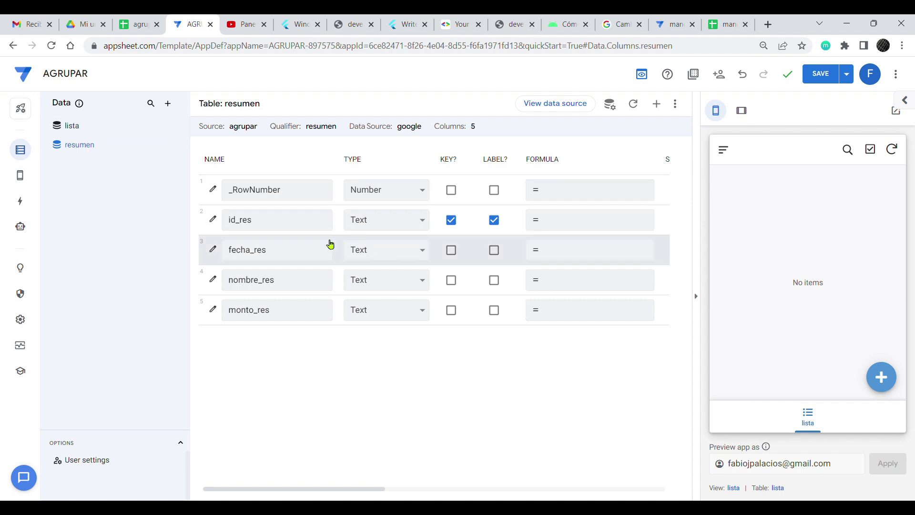
left_click_drag(333, 492, 431, 494)
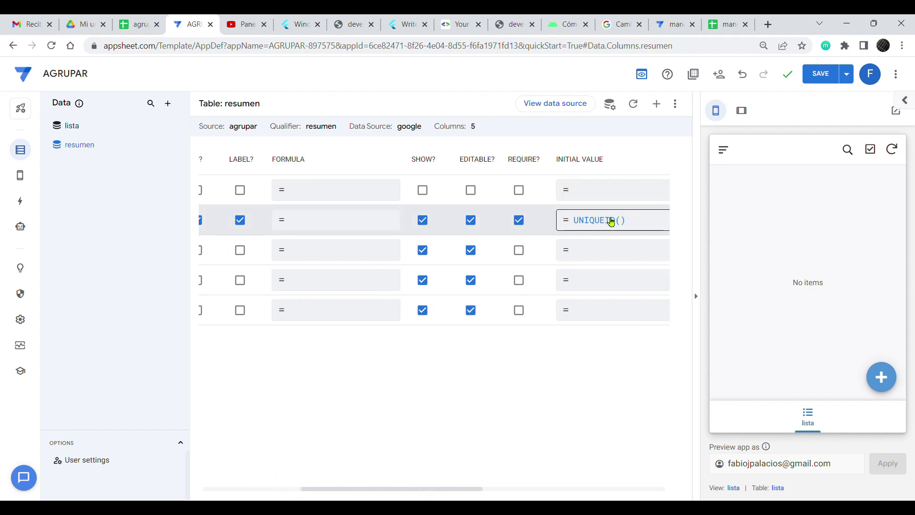
left_click(423, 220)
left_click_drag(459, 492, 363, 497)
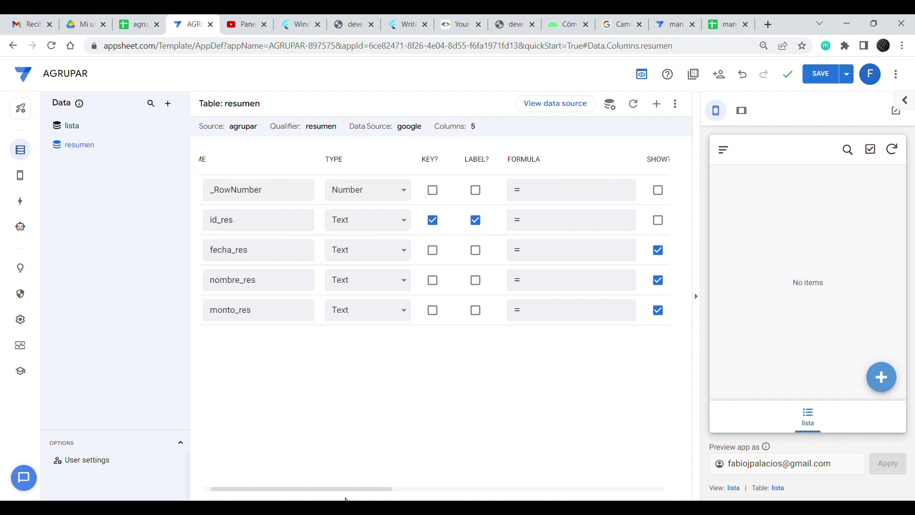
left_click(494, 220)
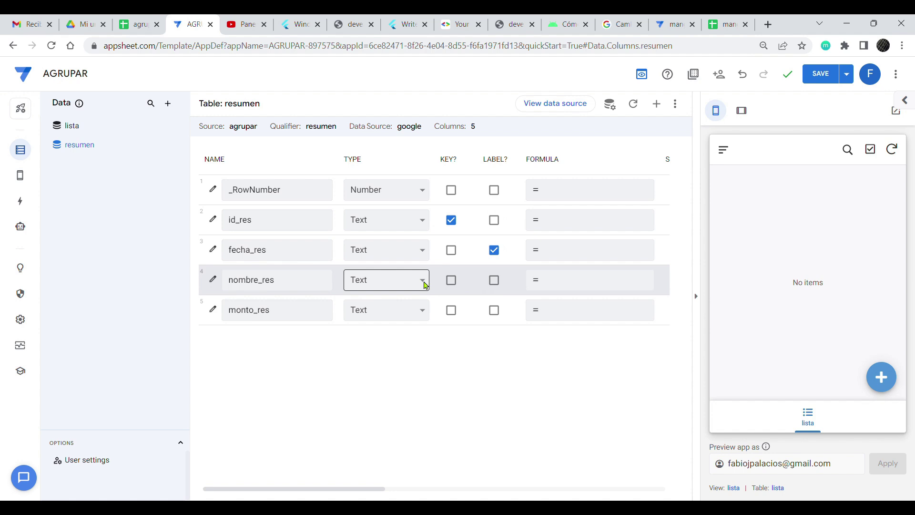
Set the resumen table's fecha_res column to type Date and its monto_res column to type Number.
left_click(423, 253)
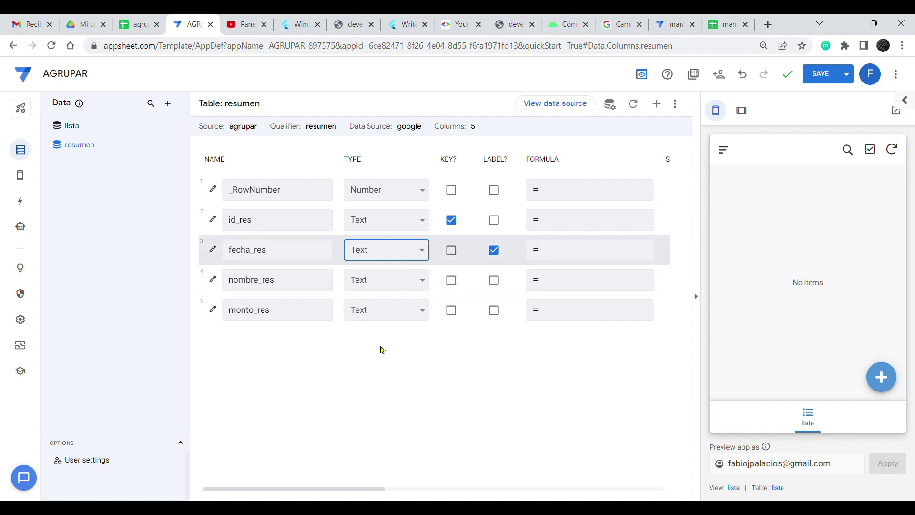
left_click(382, 330)
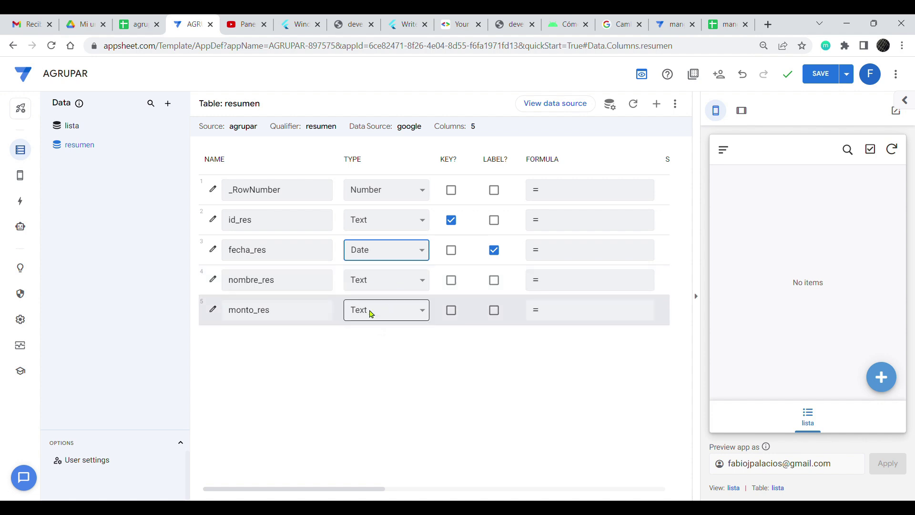
left_click(416, 318)
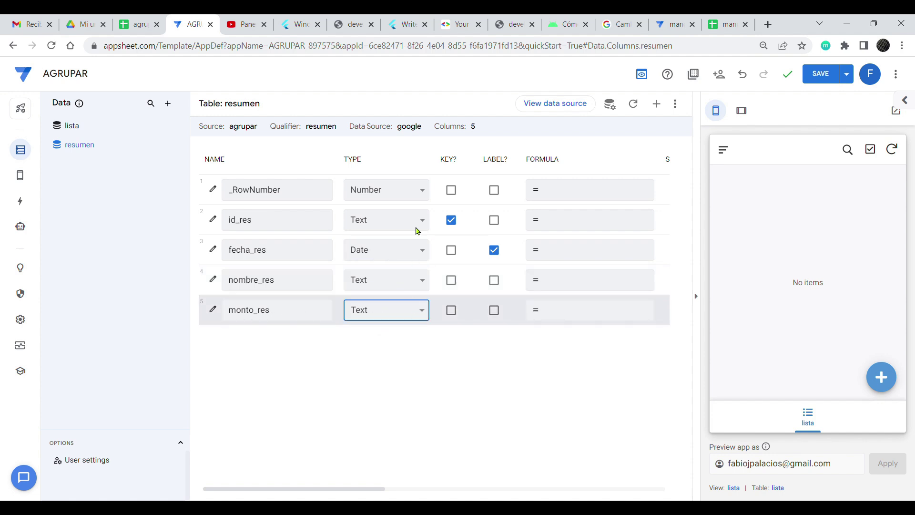
left_click(394, 189)
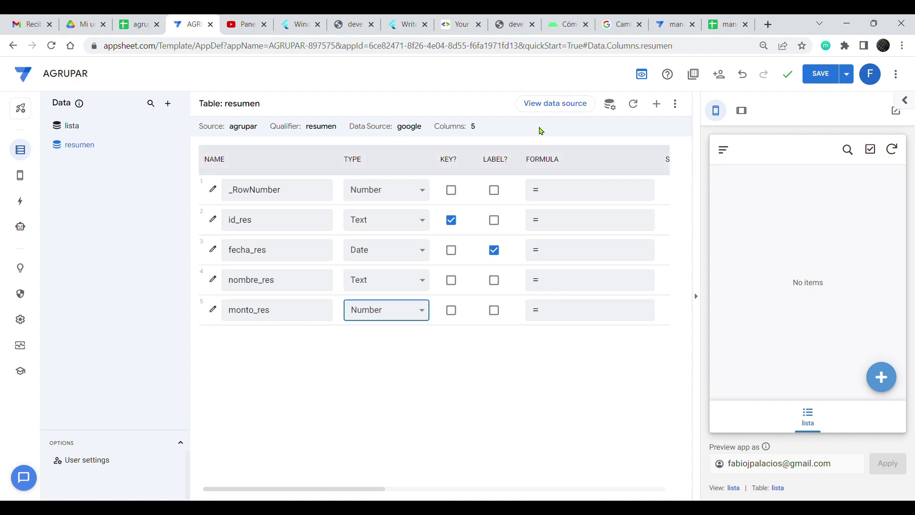
Save the app and check the lista and resumen views in the app preview.
left_click(822, 72)
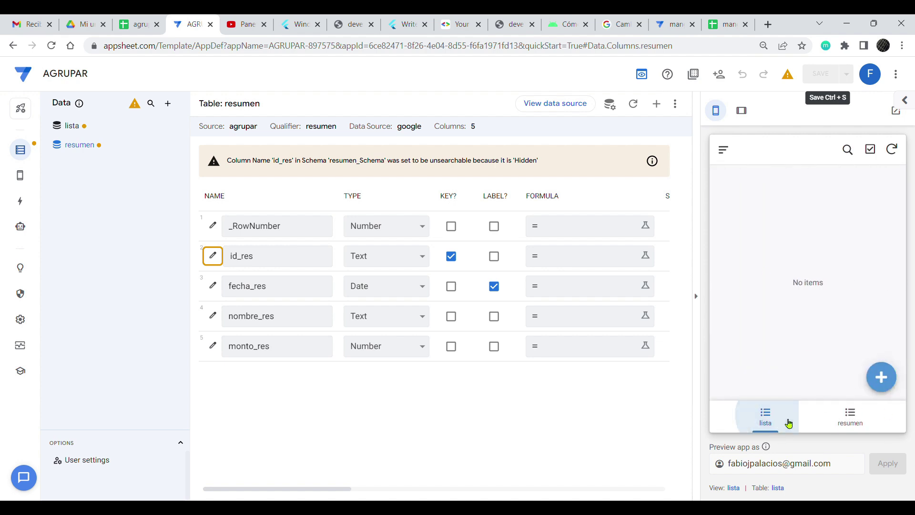
left_click(857, 421)
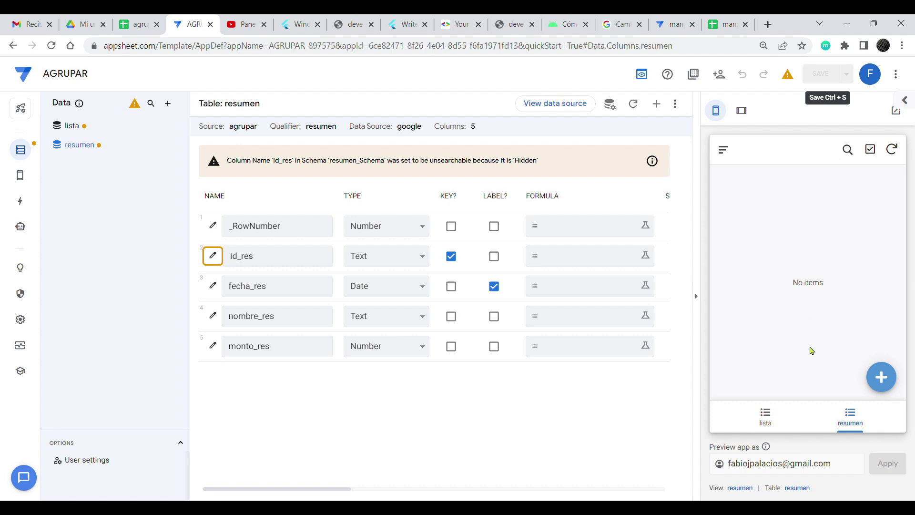
left_click(775, 419)
left_click(858, 416)
left_click(769, 420)
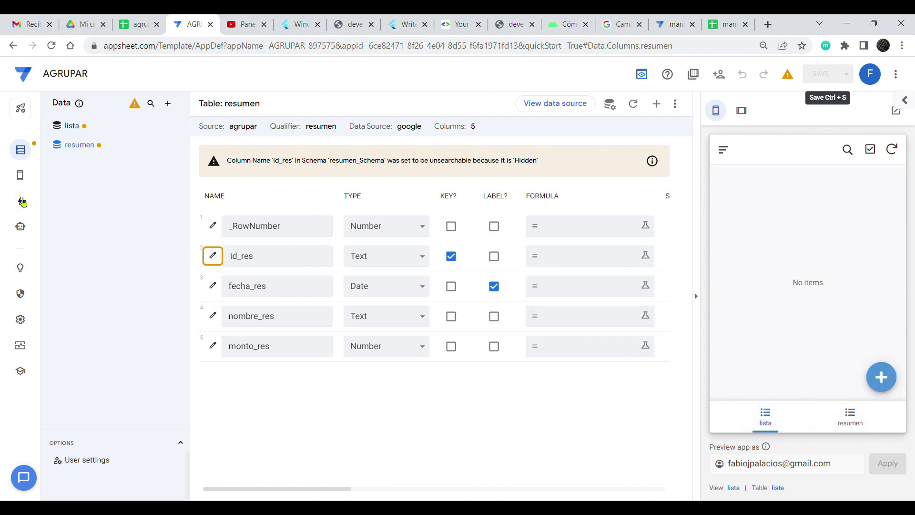
Change the lista view to the table type and set its column order to fecha, nombre, monto.
mouse_move(20, 176)
left_click(62, 178)
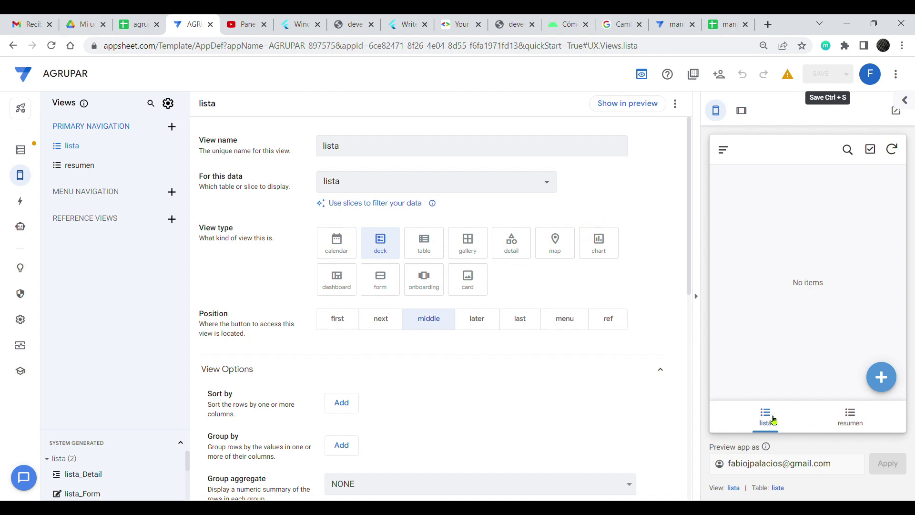
left_click(431, 243)
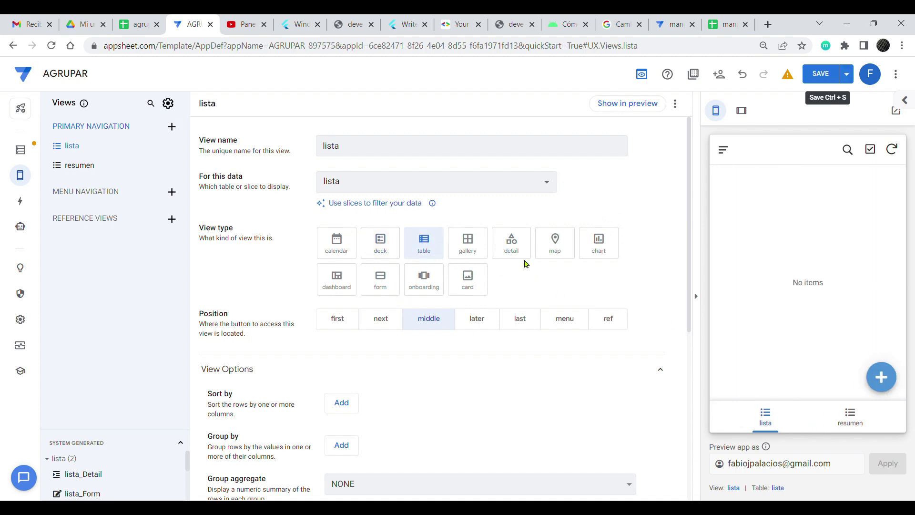
scroll(525, 307, "down", 5)
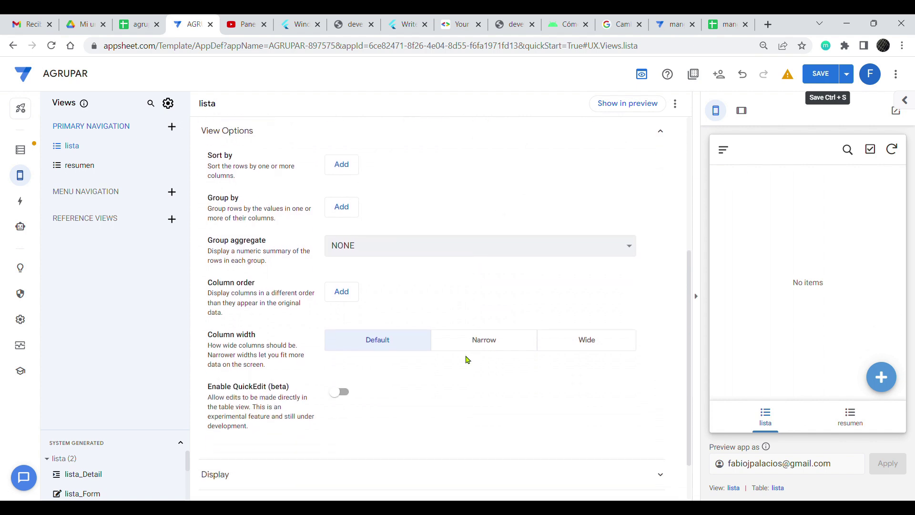
left_click(342, 291)
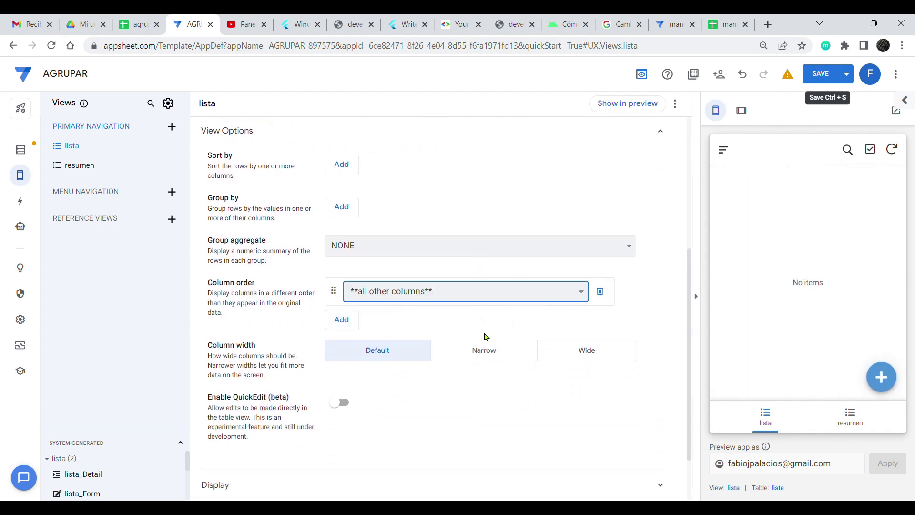
left_click(341, 319)
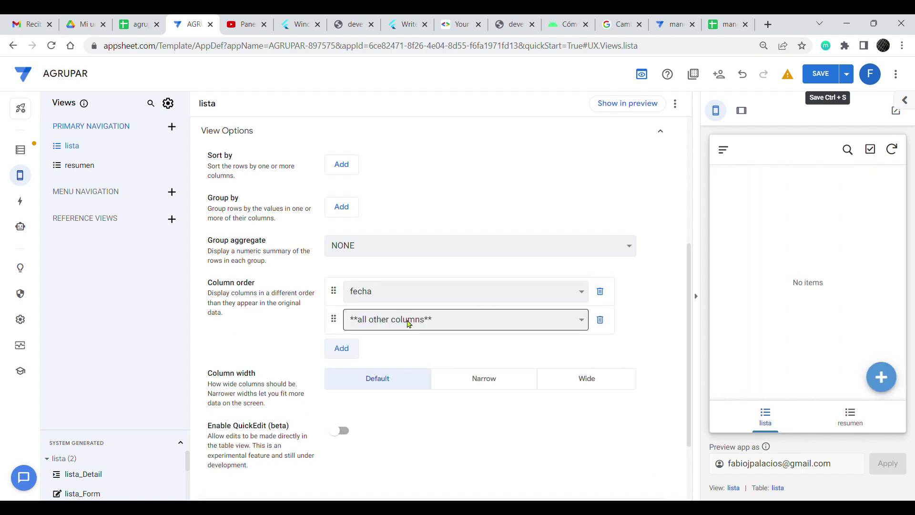
left_click(353, 357)
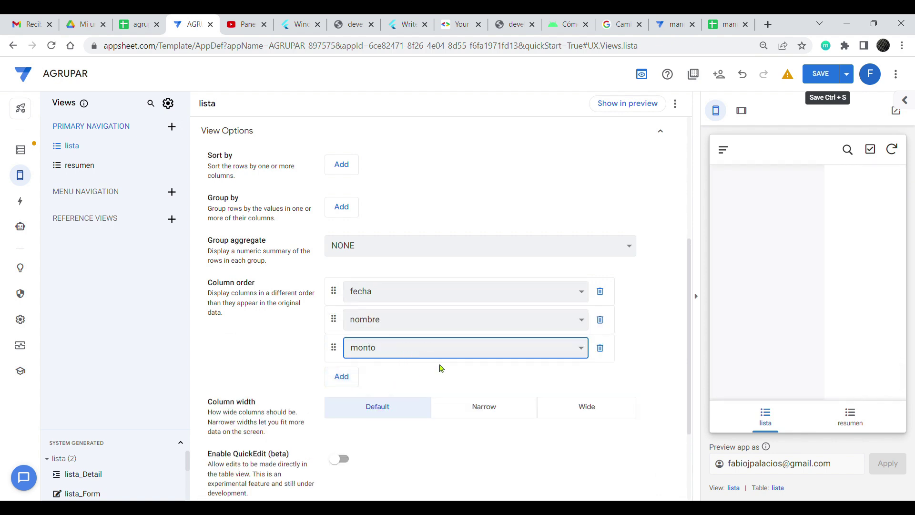
scroll(440, 368, "down", 3)
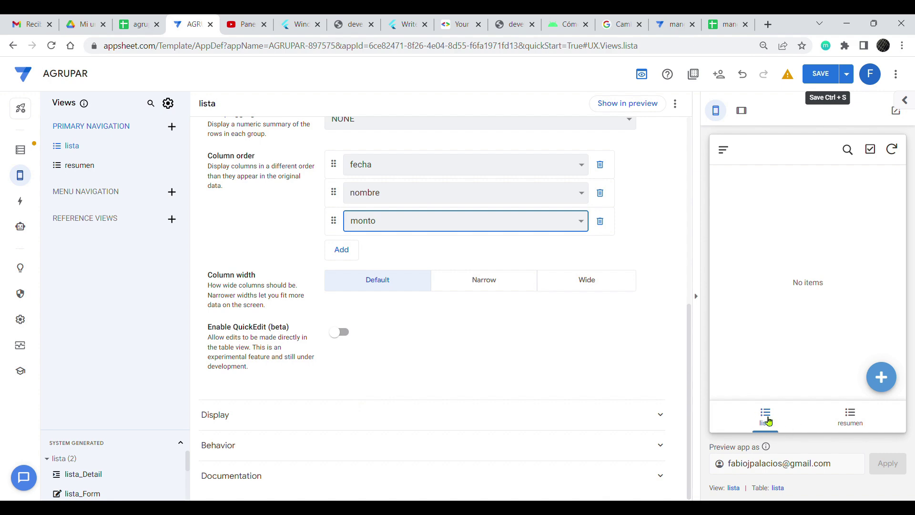
scroll(549, 374, "up", 8)
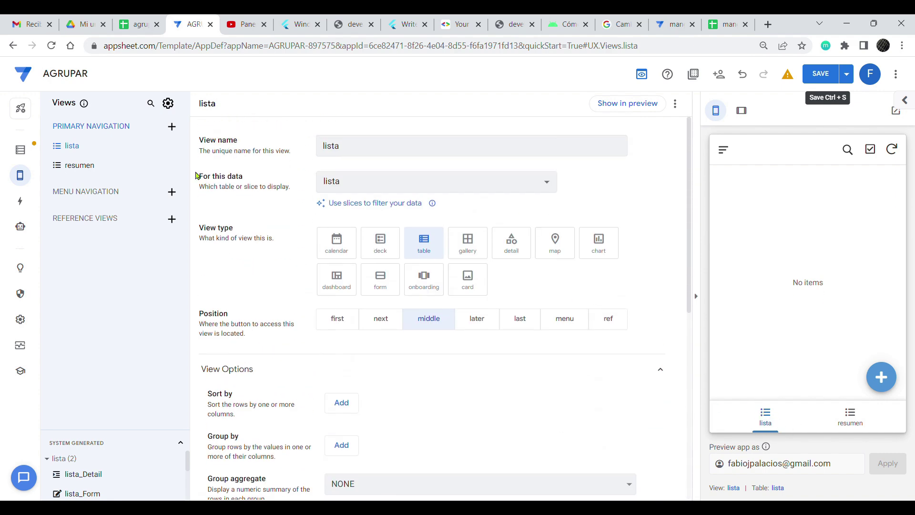
Change the resumen view to the table type and sort its rows by fecha_res ascending.
left_click(87, 169)
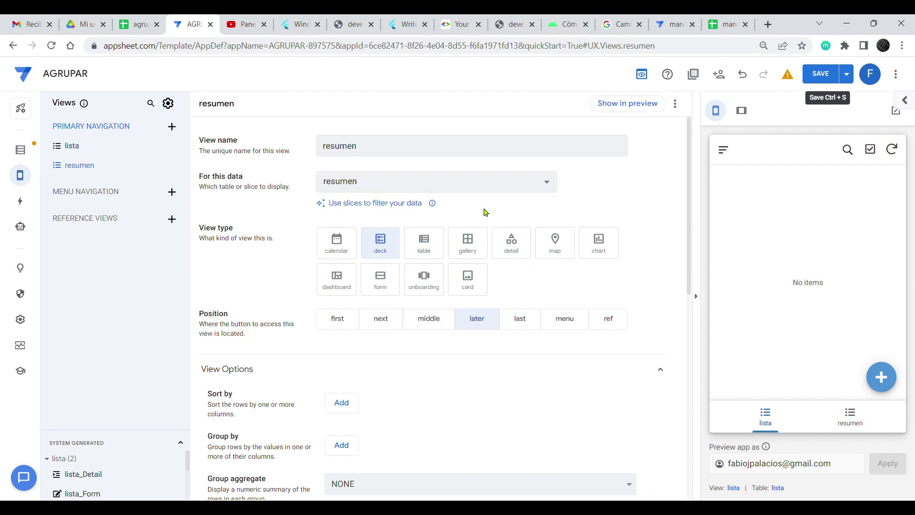
left_click(431, 245)
scroll(638, 310, "down", 2)
scroll(491, 234, "down", 1)
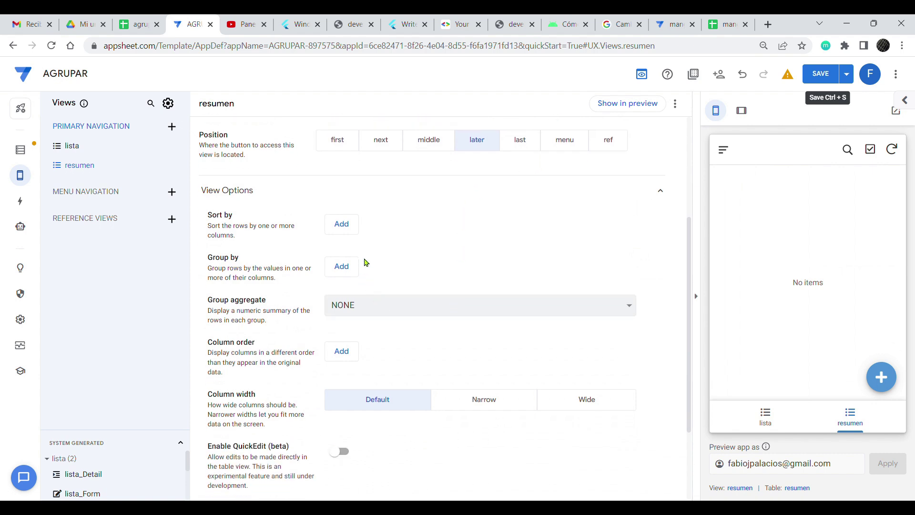
left_click(346, 225)
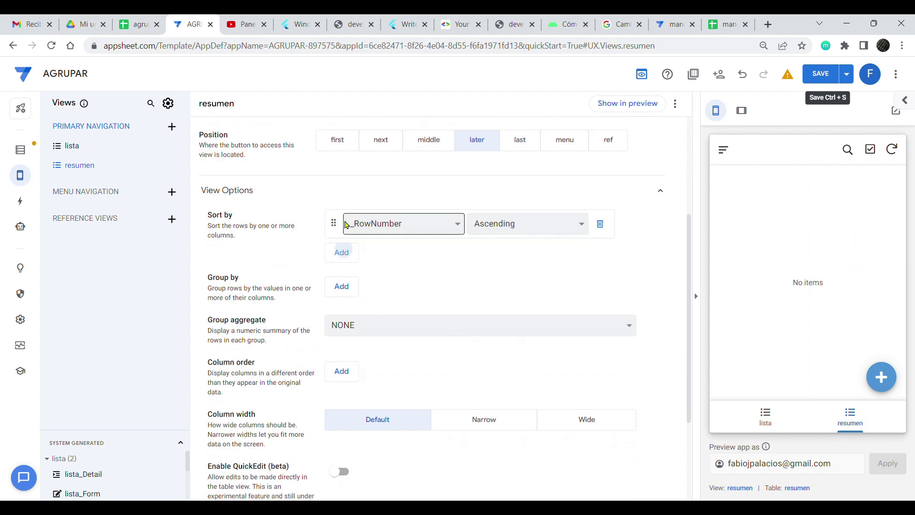
left_click(462, 228)
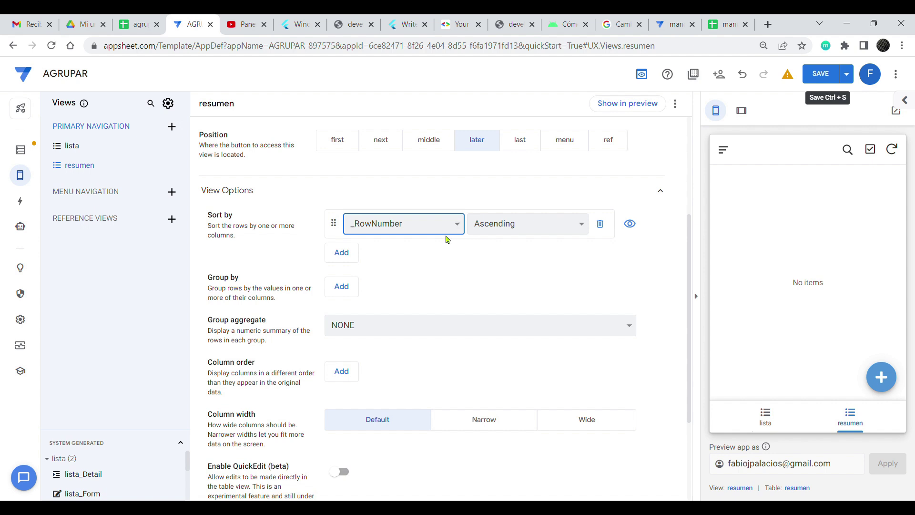
left_click(429, 264)
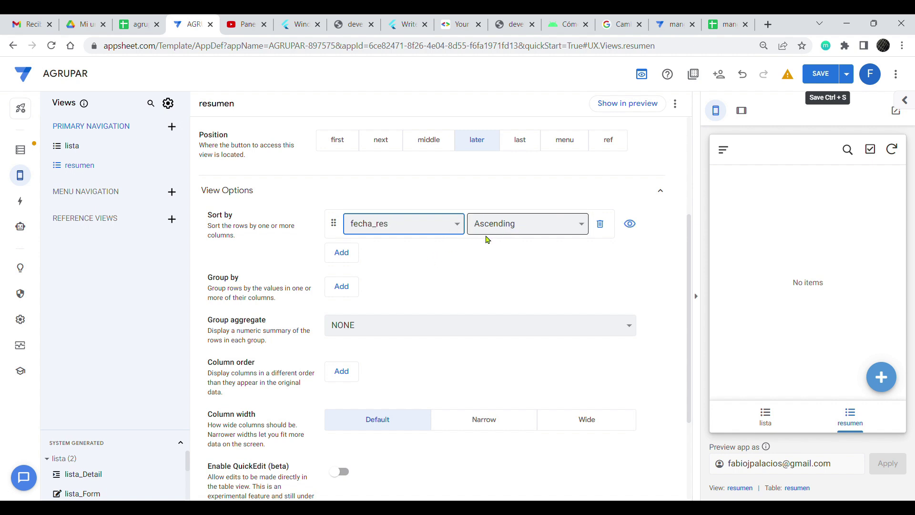
Set the resumen view's column order to fecha_res, nombre_res, monto_res.
scroll(470, 292, "down", 3)
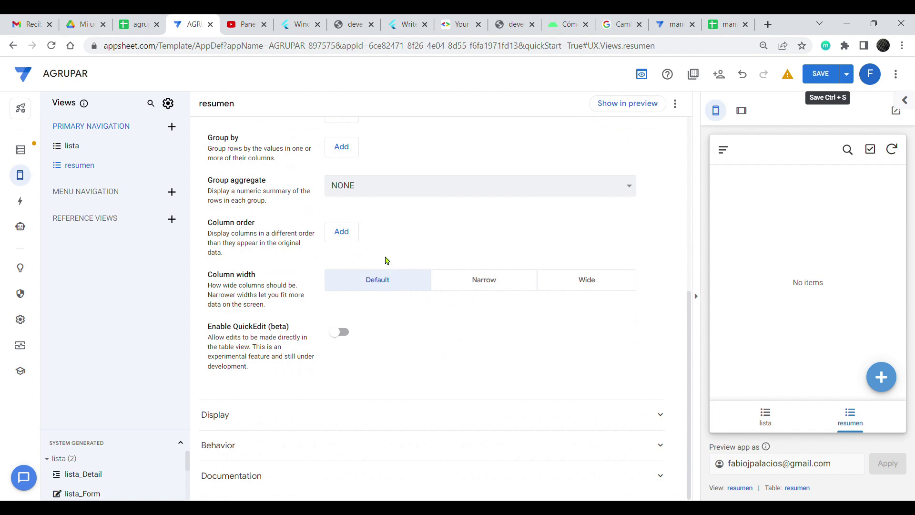
left_click(346, 232)
left_click(498, 241)
left_click(466, 271)
left_click(359, 263)
left_click(388, 260)
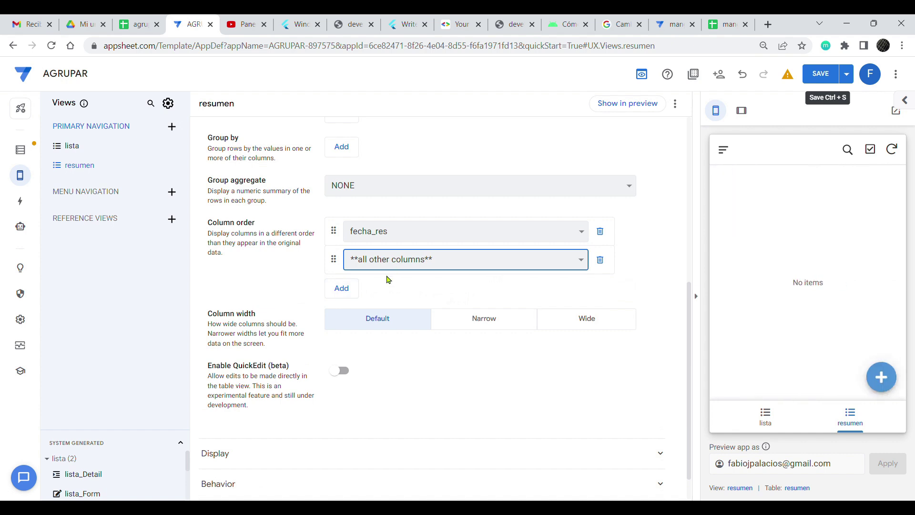
left_click(386, 307)
left_click(343, 288)
left_click(387, 289)
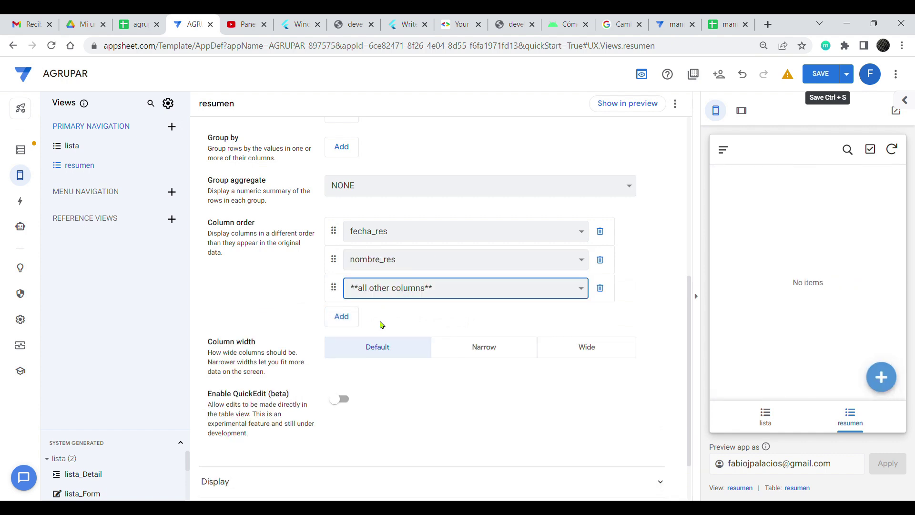
left_click(380, 329)
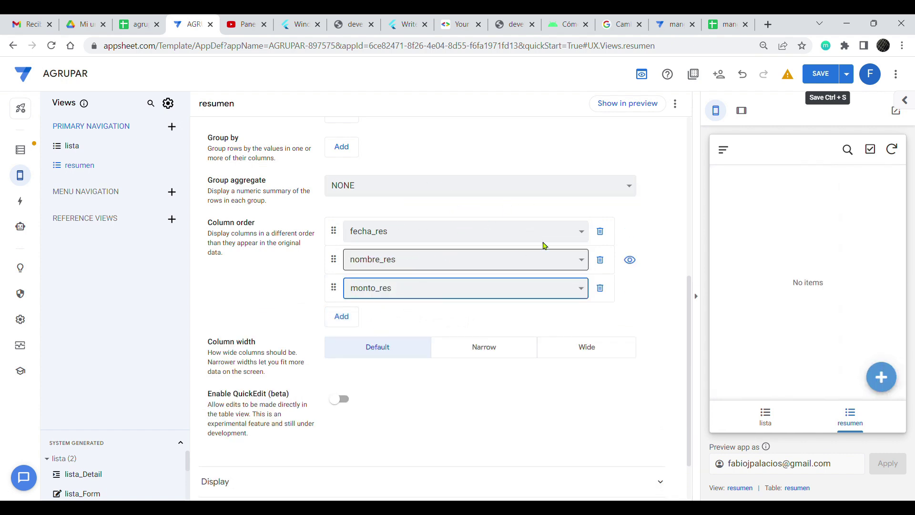
Search the resumen view's display icons for "group" and choose the solid stacked-layers icon.
scroll(250, 359, "down", 2)
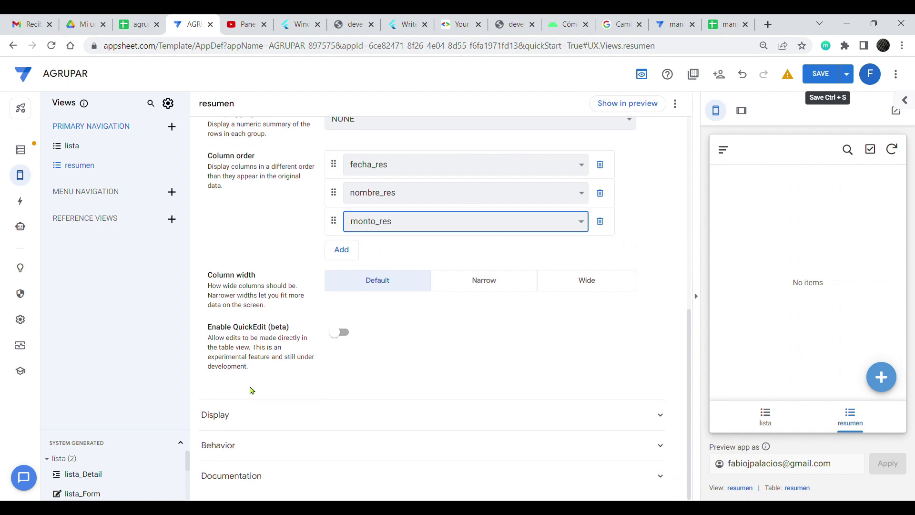
left_click(231, 413)
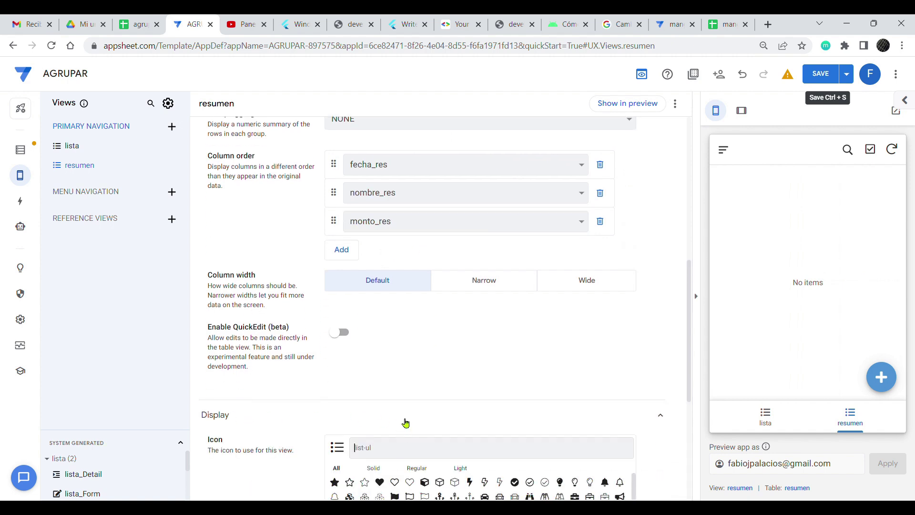
type("laer")
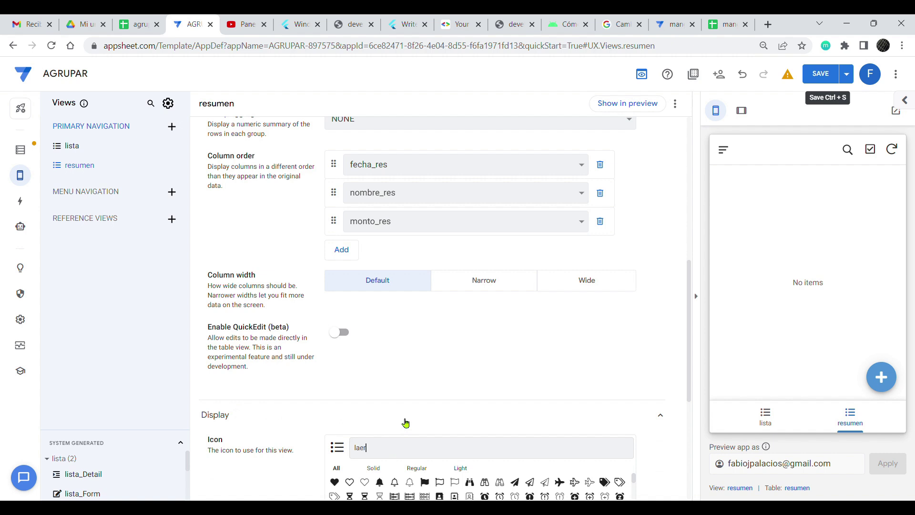
key("BackSpace")
key("BackSpace")
type("g")
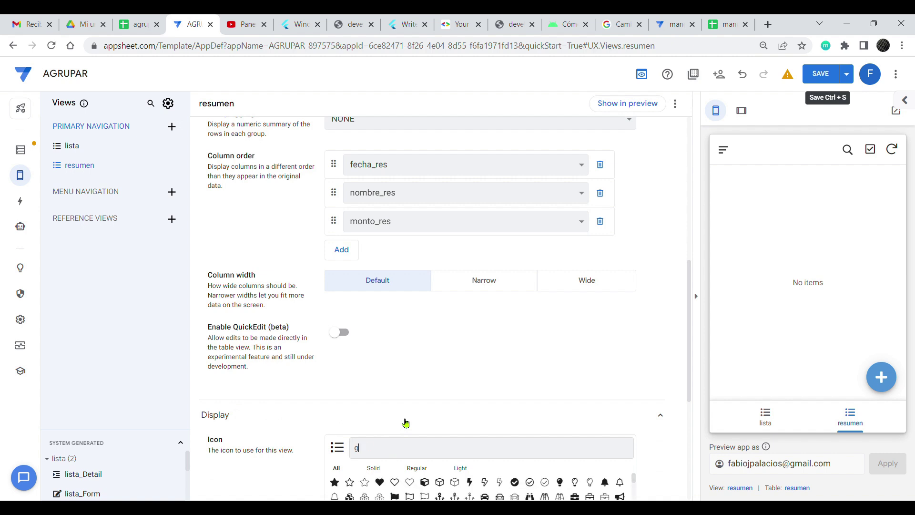
type("roup")
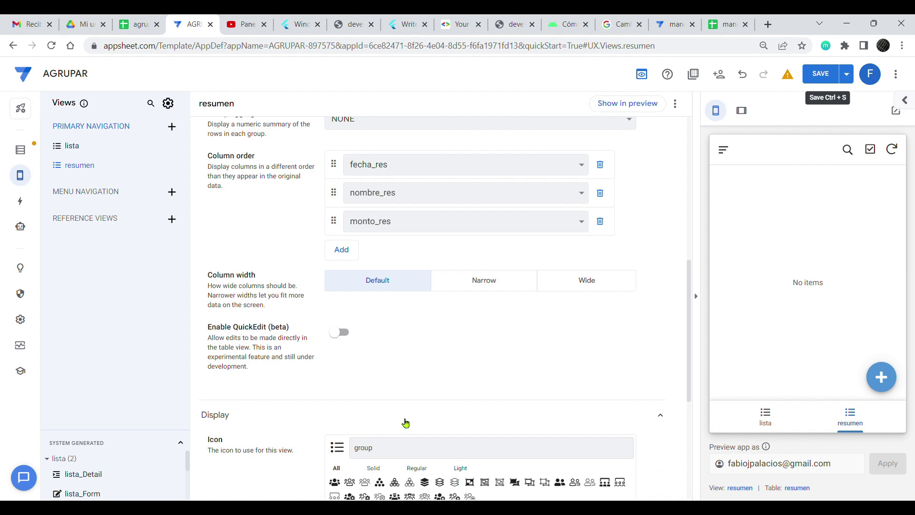
scroll(405, 423, "down", 1)
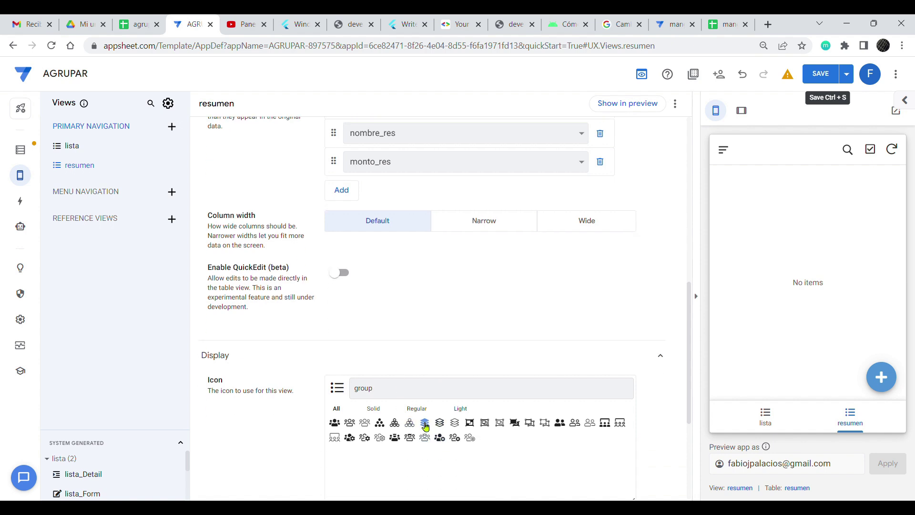
left_click(425, 424)
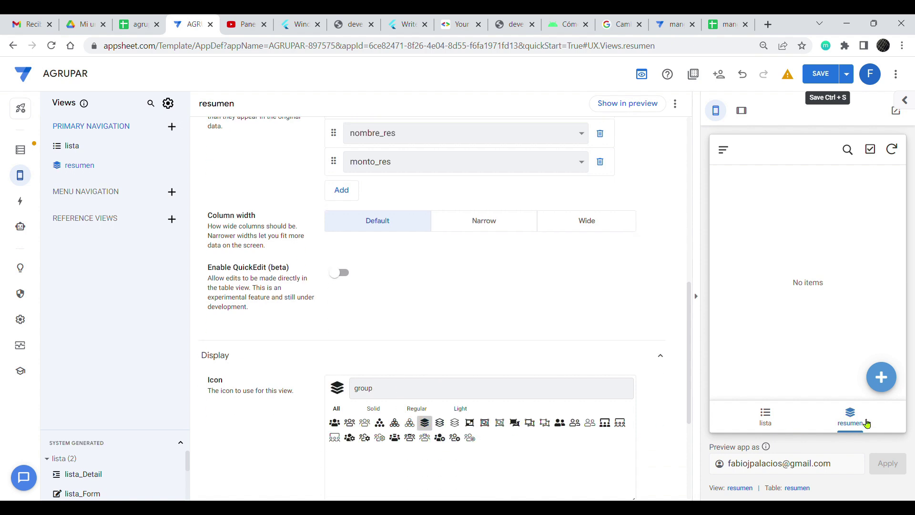
Show the lista view in the app preview and save the app.
left_click(753, 423)
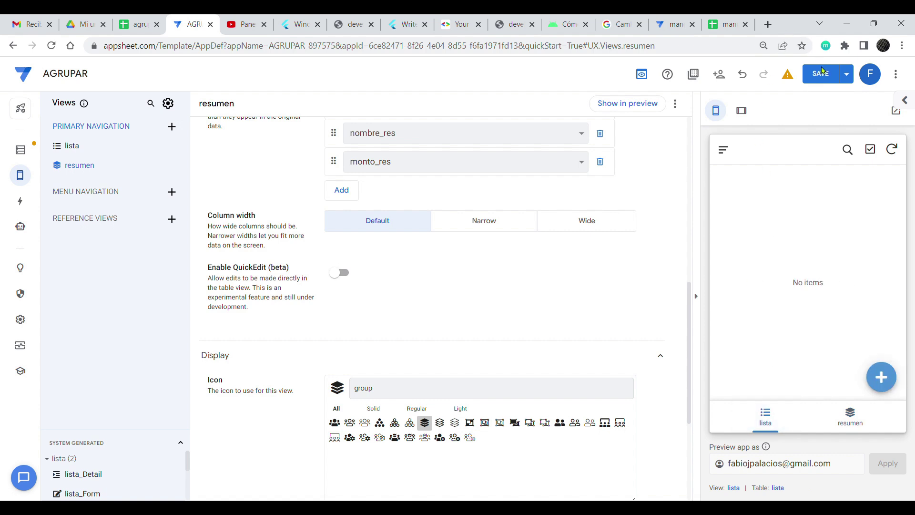
left_click(821, 71)
left_click(821, 69)
left_click(820, 71)
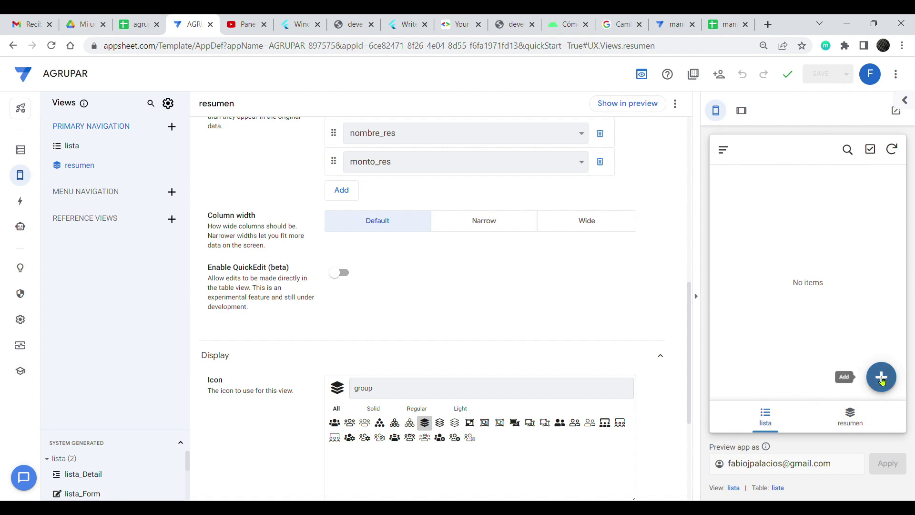
Check the new-record form for lista in the app preview without adding a record, and look at the resumen and lista views.
left_click(882, 381)
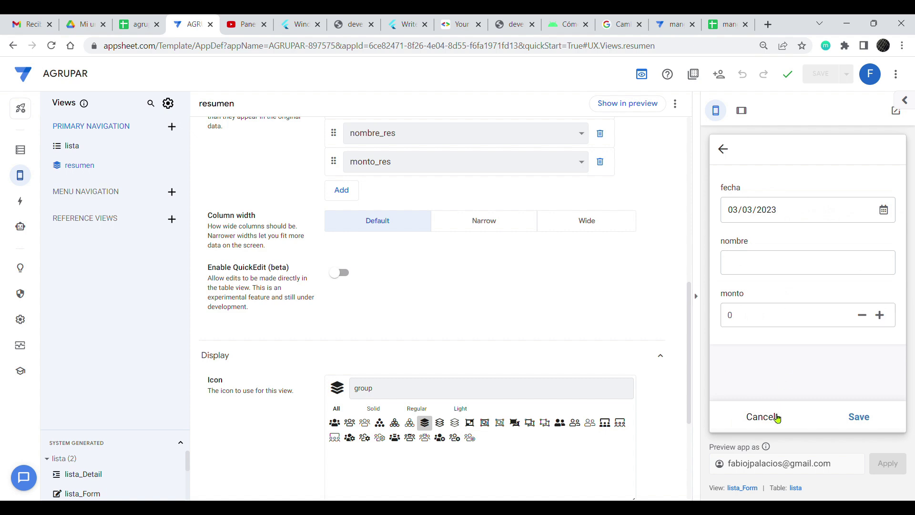
left_click(778, 417)
left_click(856, 418)
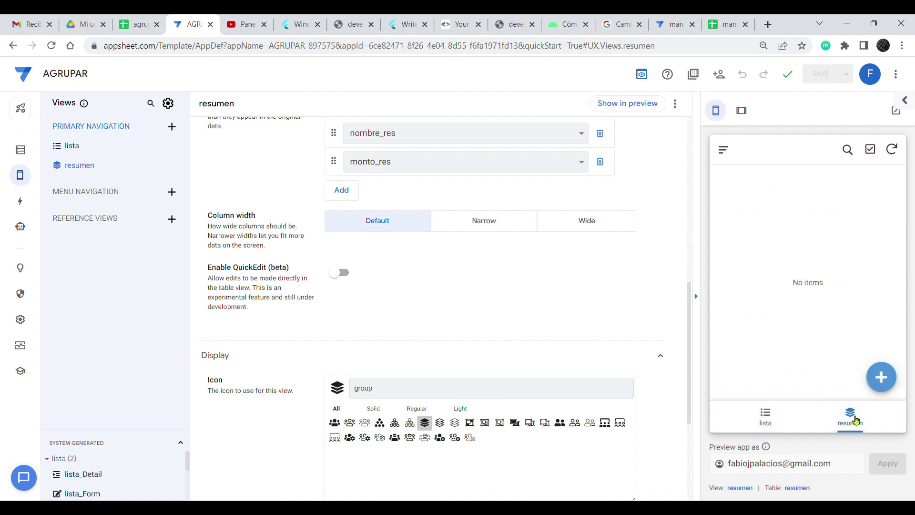
left_click(769, 425)
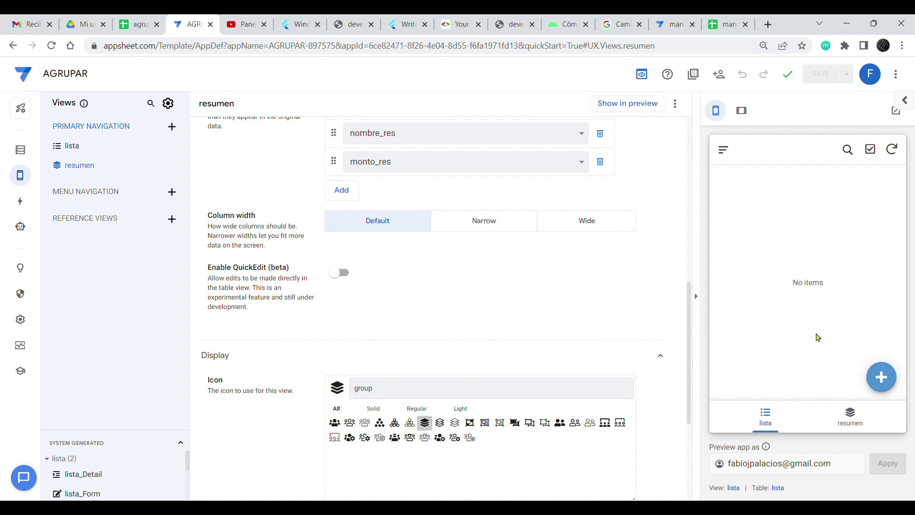
Create a new bot from scratch in the AppSheet editor's automation section, returning there from the PowerPoint flow diagram.
left_click(20, 226)
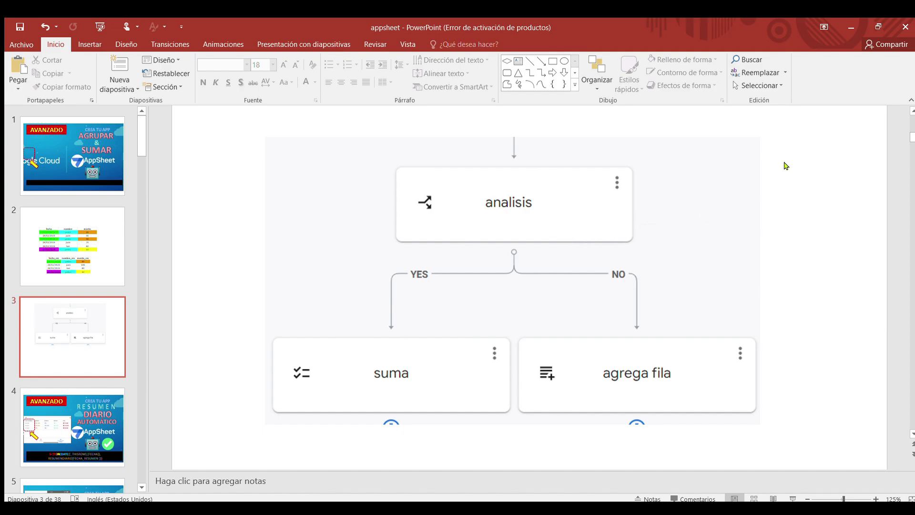
key("alt+Tab")
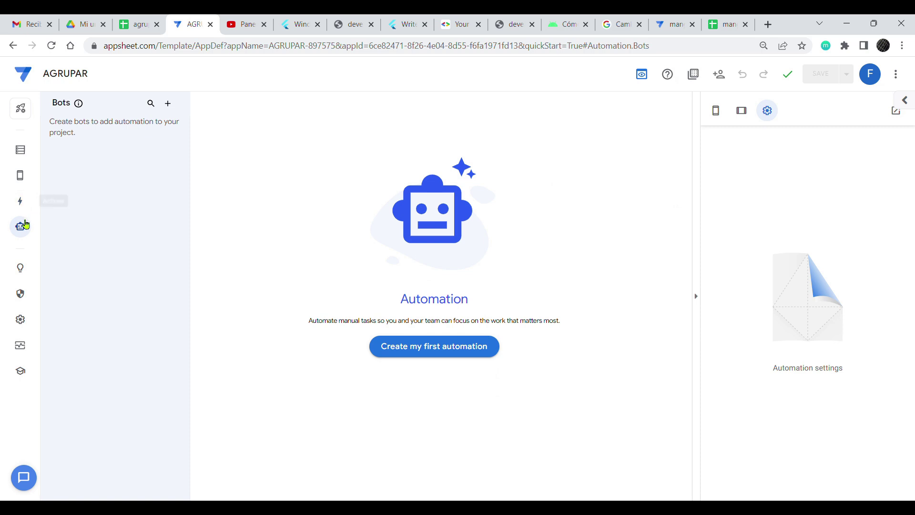
left_click(412, 349)
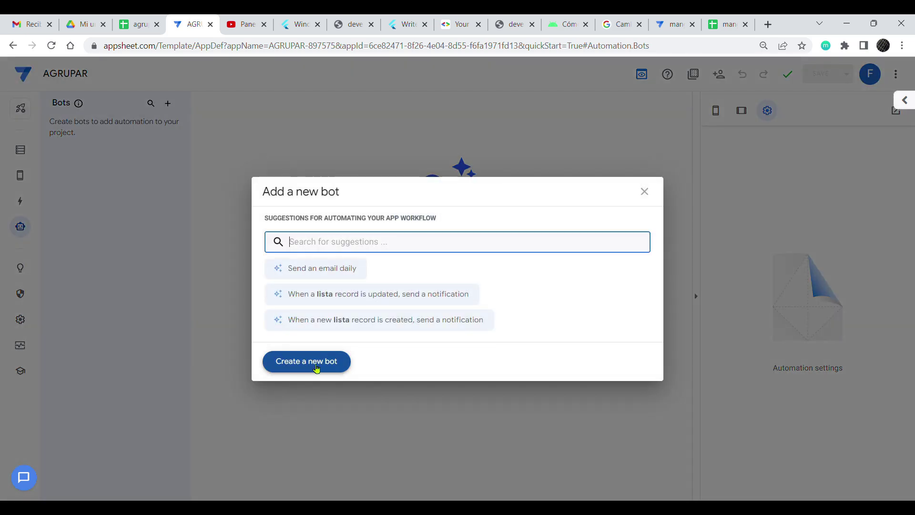
left_click(319, 367)
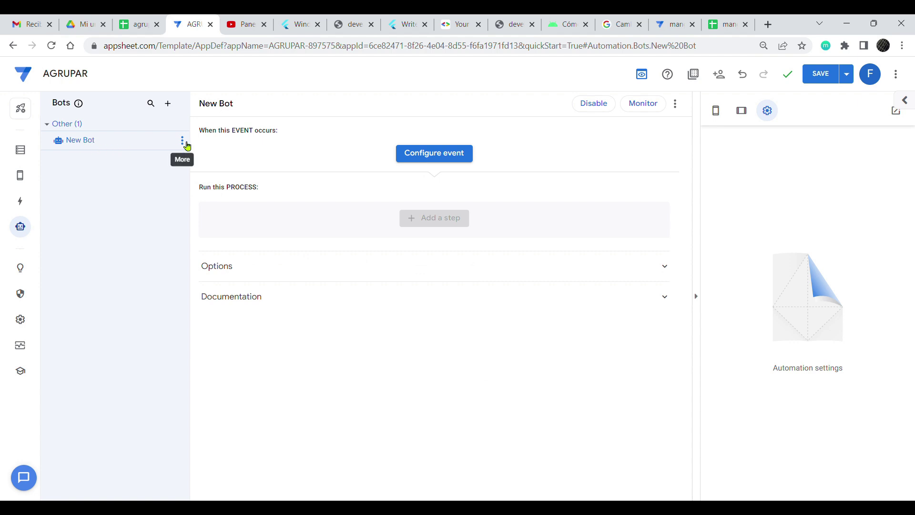
Configure a custom event for the bot on the lista table, named "cambios en la tabla lista".
left_click(464, 159)
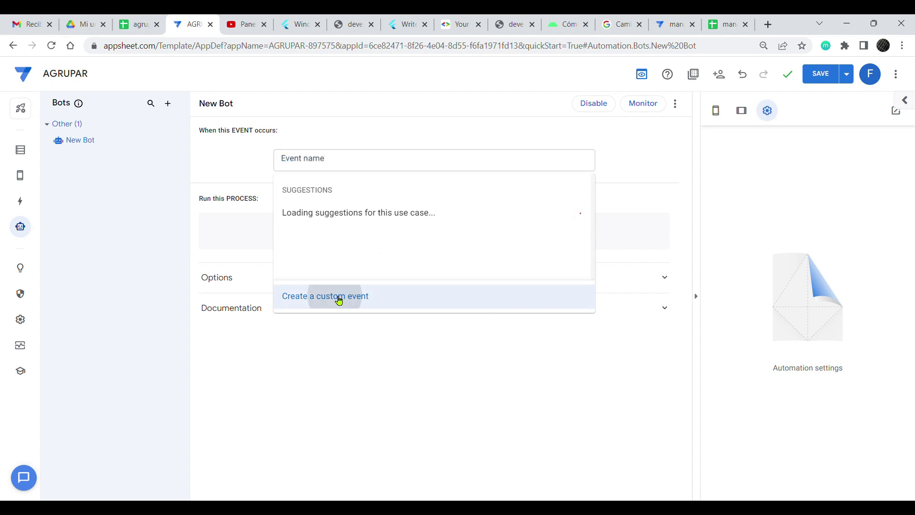
left_click(337, 299)
left_click_drag(776, 192, 690, 192)
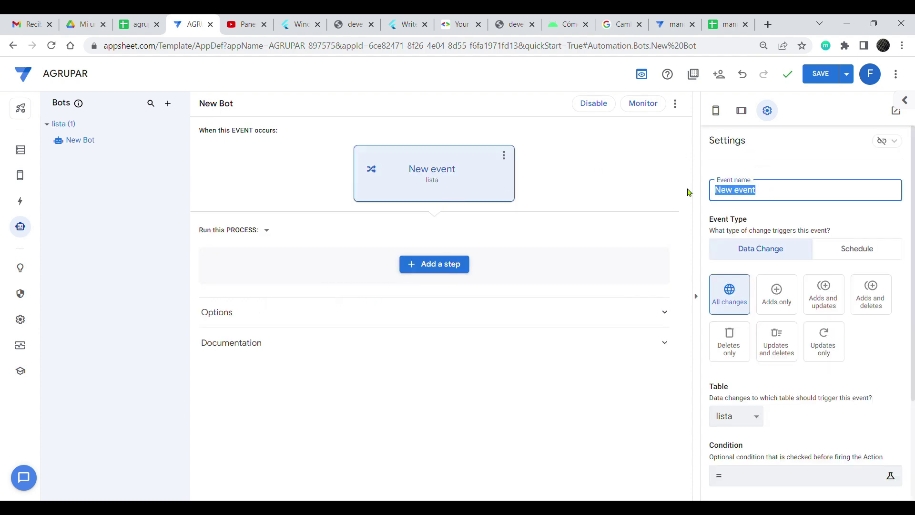
type("cambios en la tabla lista")
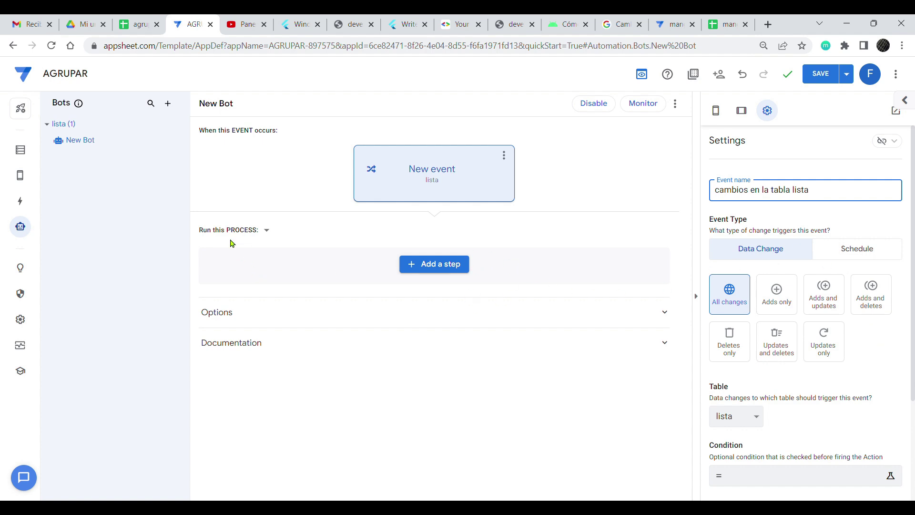
Add a custom step to the bot's process and name it "analisis".
left_click(440, 270)
left_click(441, 271)
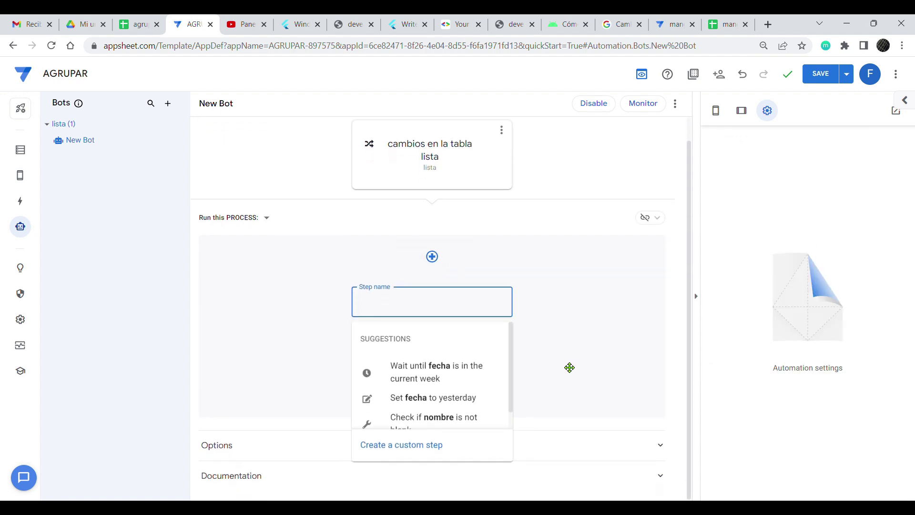
left_click(429, 453)
left_click(506, 299)
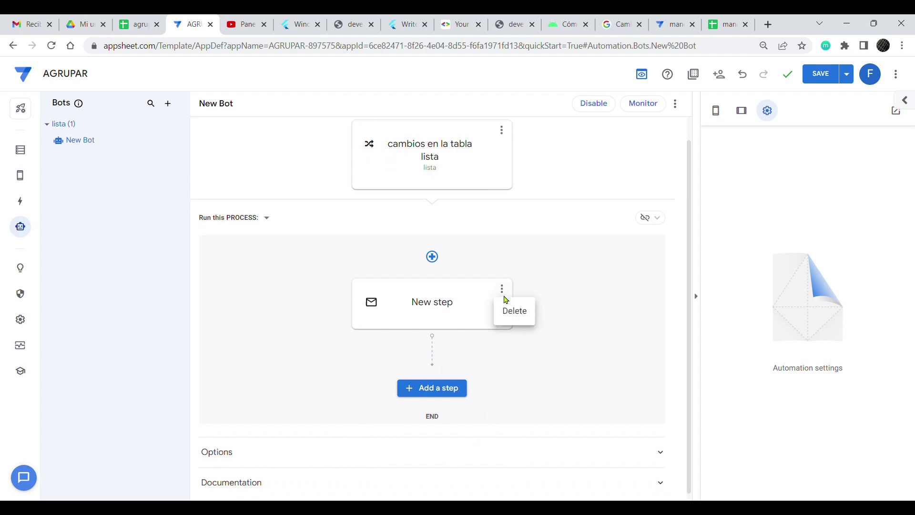
left_click(469, 306)
left_click(413, 310)
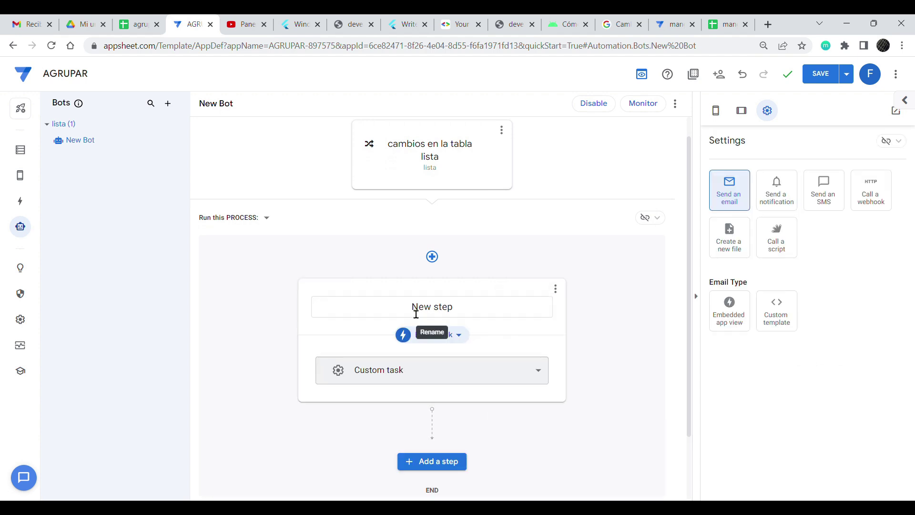
left_click(395, 309)
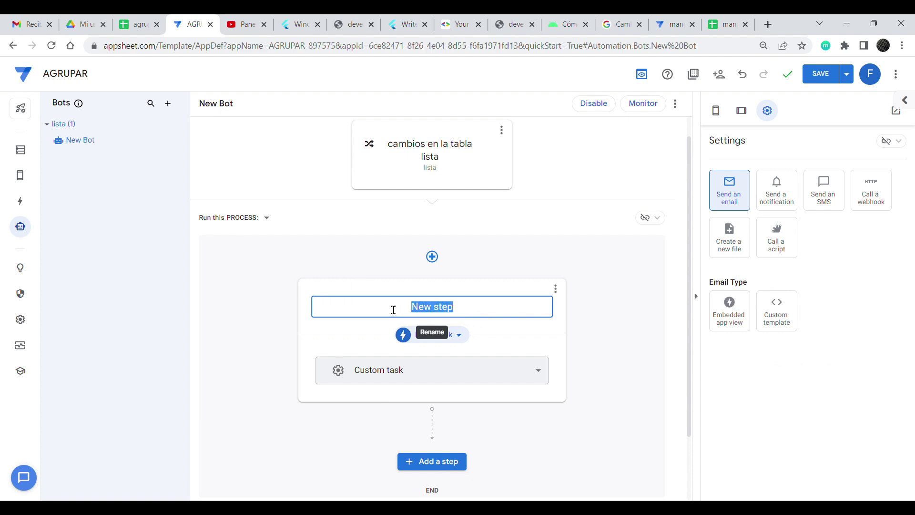
type("analisis")
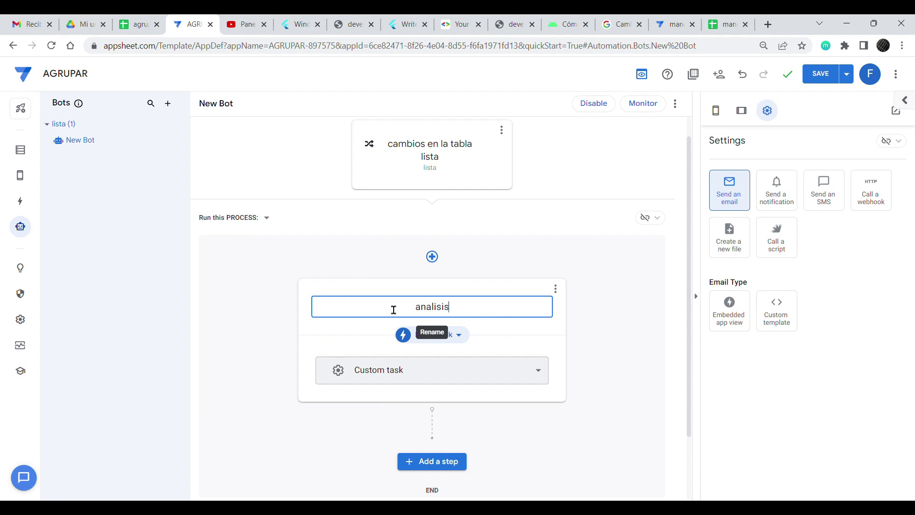
left_click(524, 336)
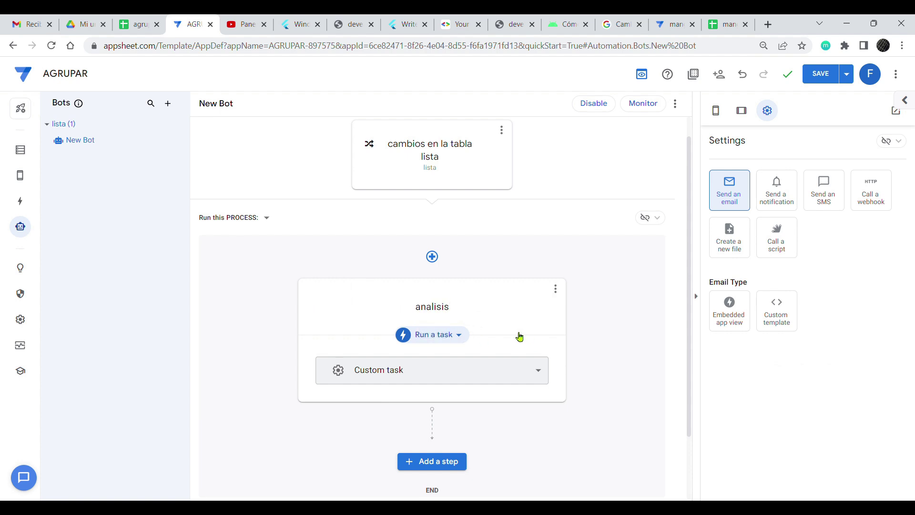
Change the analisis step's type to Branch on a condition and open its condition expression for editing.
left_click(460, 336)
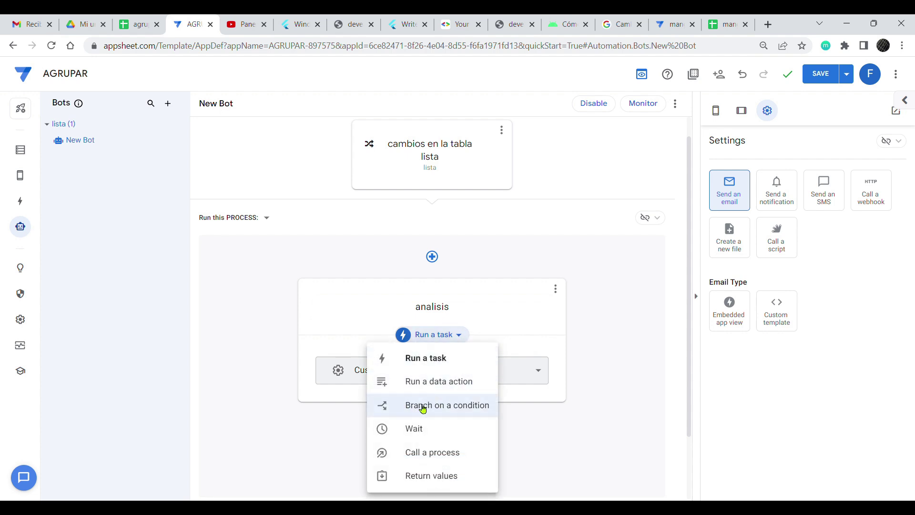
left_click(484, 405)
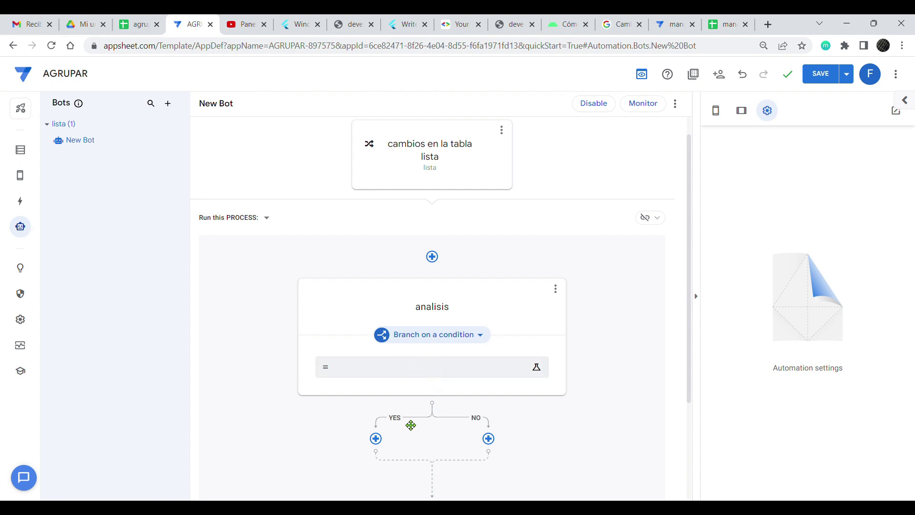
left_click(443, 374)
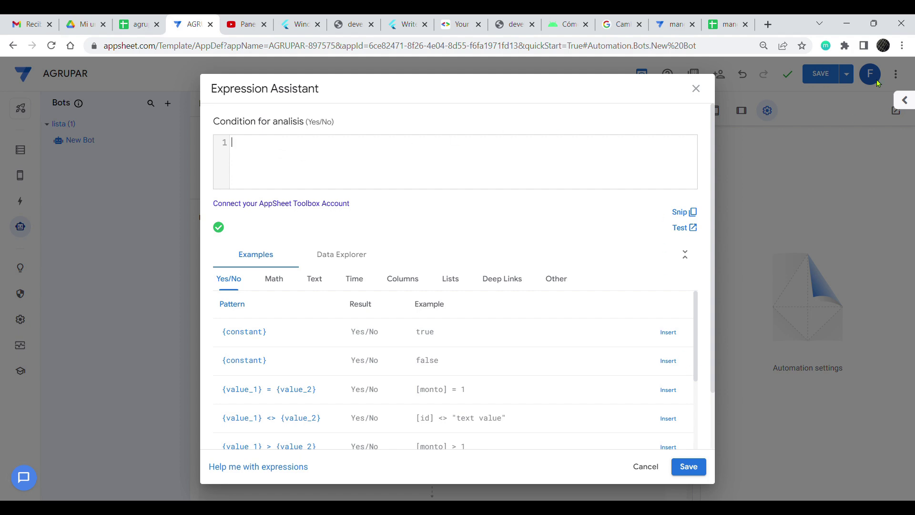
Switch to Notepad++ and examine the and() branch condition comparing fecha and nombre against the resumen table.
key("alt+Tab")
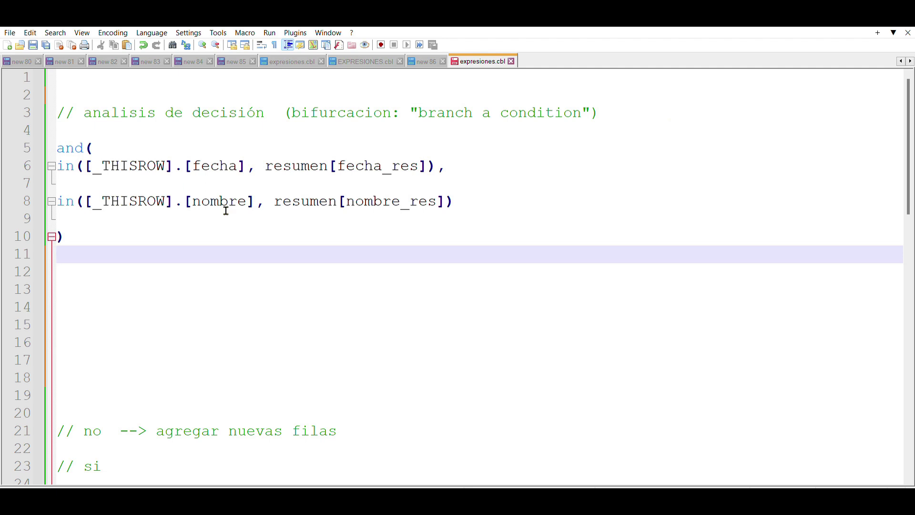
left_click_drag(401, 108, 276, 105)
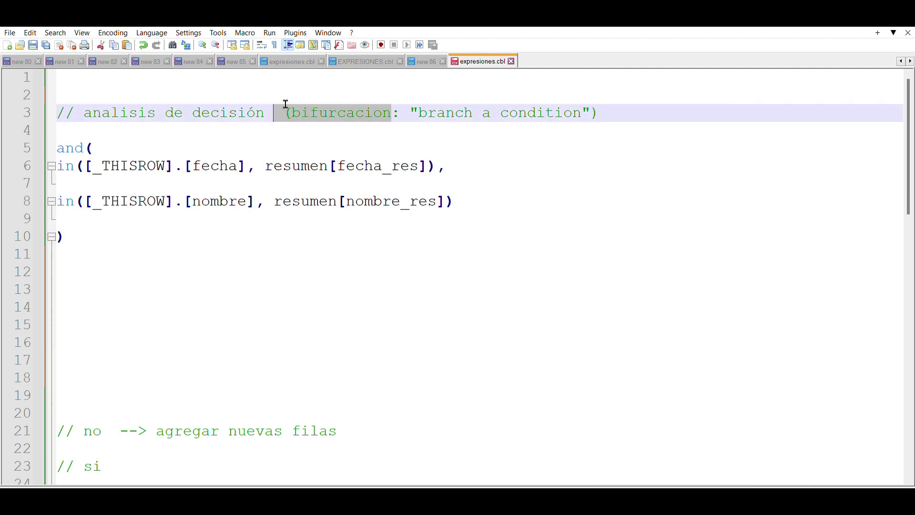
left_click(96, 141)
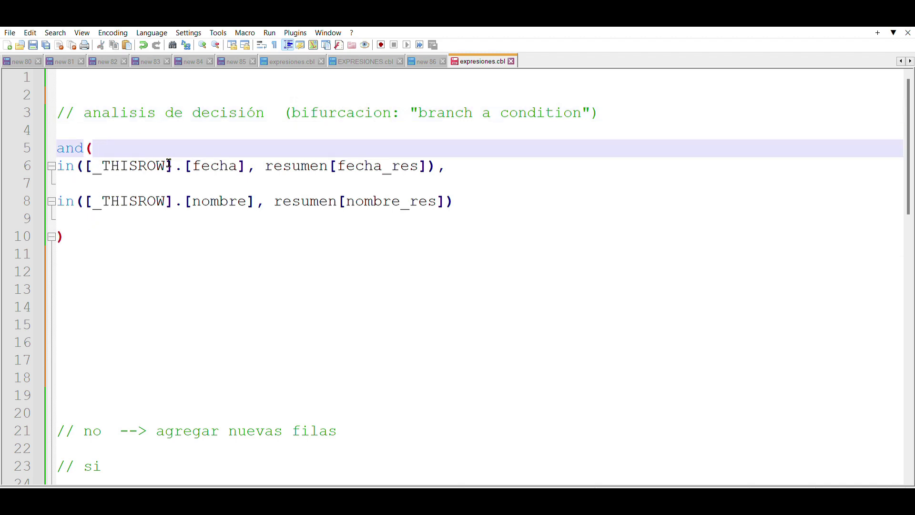
left_click_drag(245, 163, 94, 166)
left_click_drag(436, 166, 265, 165)
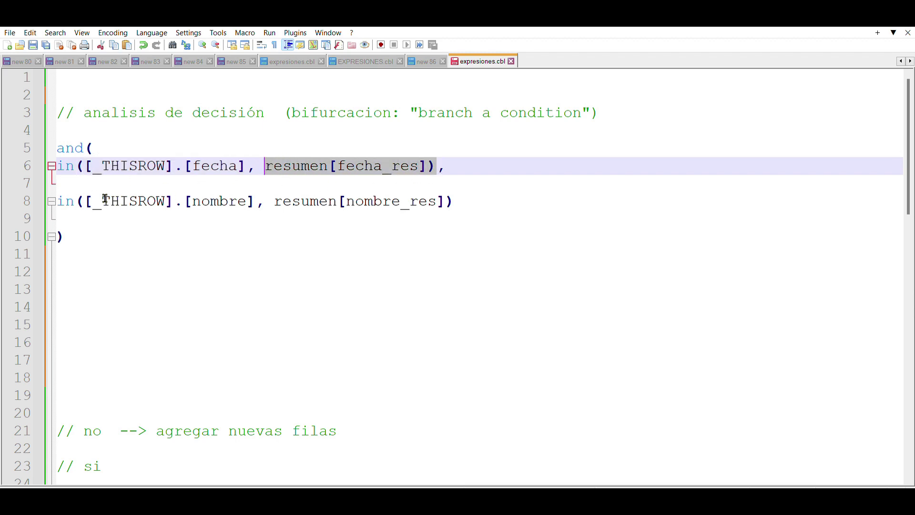
left_click_drag(247, 200, 120, 200)
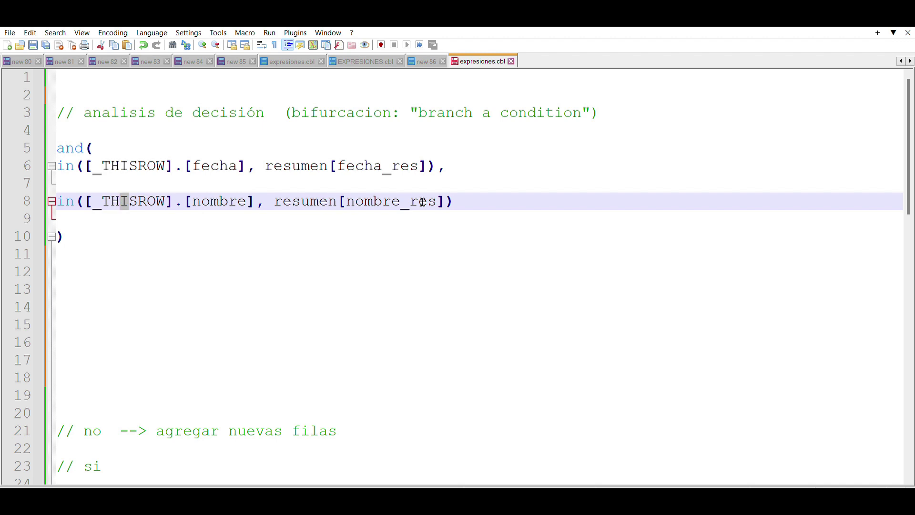
left_click_drag(65, 233, 65, 152)
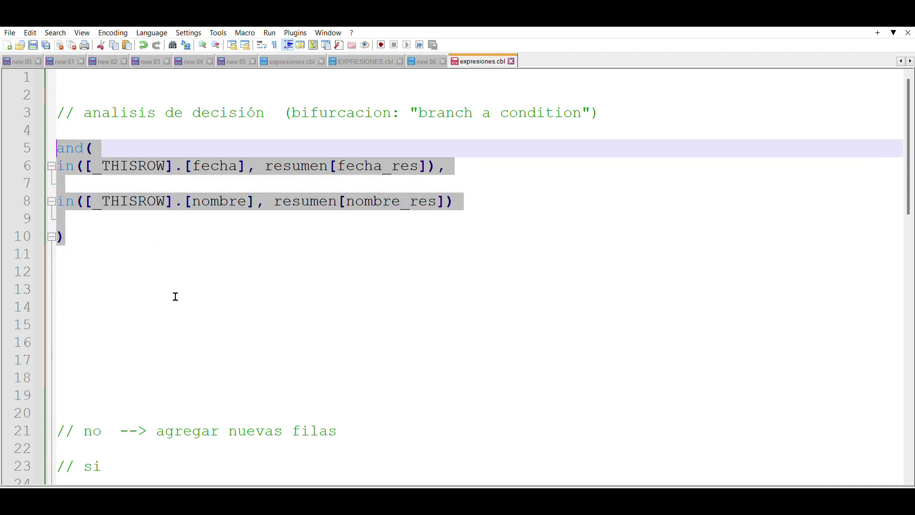
Review the notes on what the no and si outcomes of the branch condition should do.
scroll(183, 317, "down", 1)
left_click_drag(115, 411, 91, 413)
left_click_drag(105, 381, 84, 382)
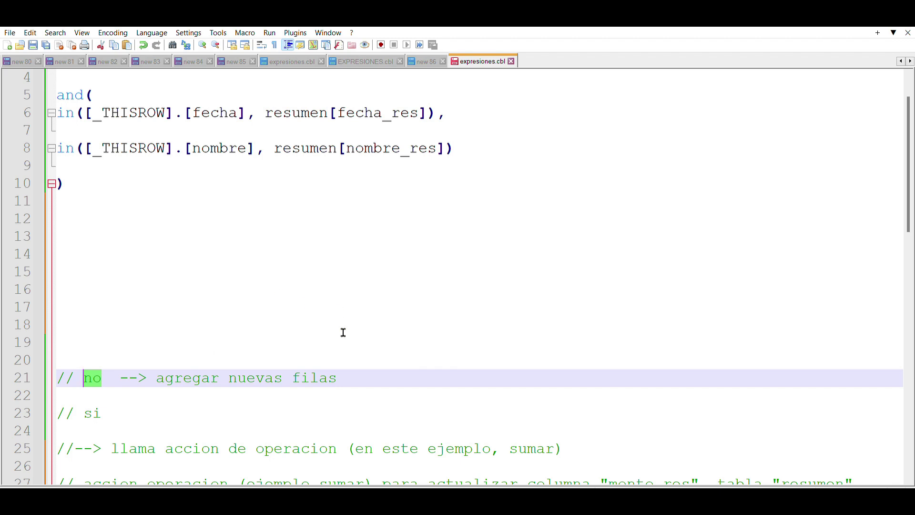
scroll(312, 298, "up", 1)
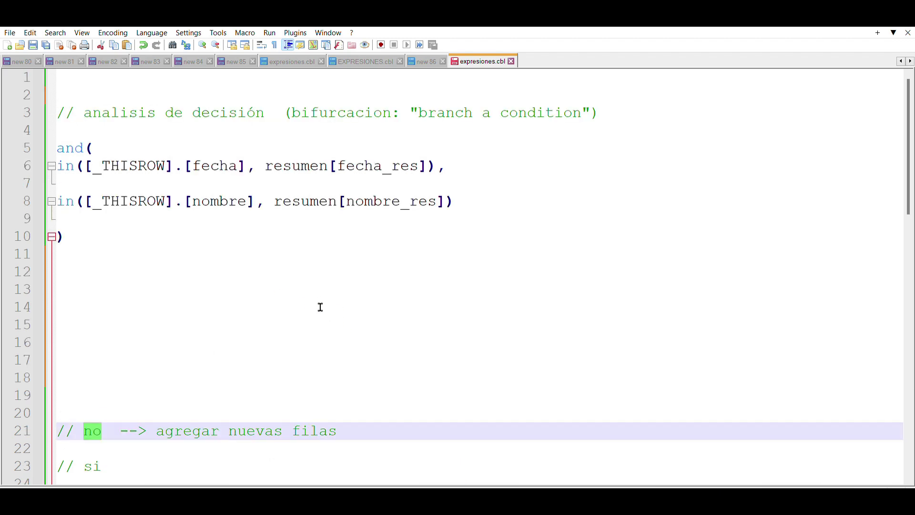
scroll(350, 309, "down", 1)
left_click(121, 374)
left_click_drag(113, 374, 97, 373)
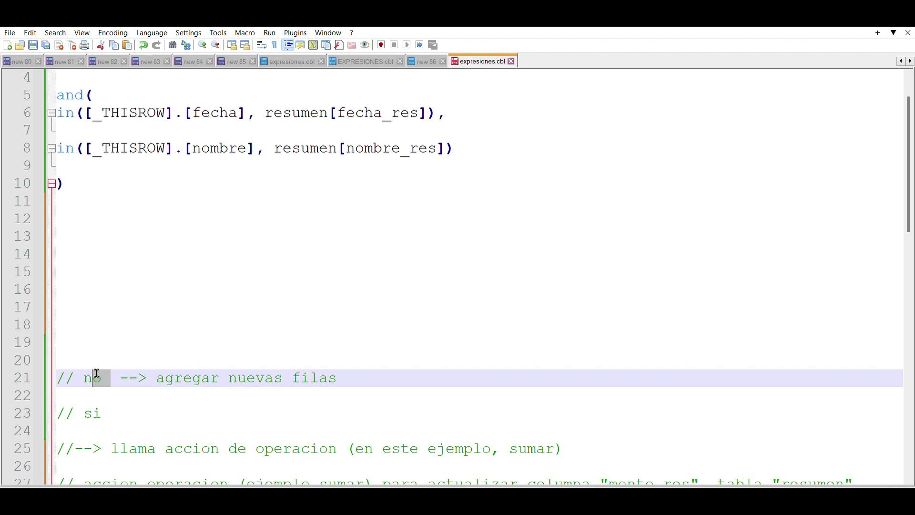
left_click(120, 414)
Copy the and() expression that checks fecha and nombre against resumen, and save it as the analisis condition in AppSheet.
scroll(103, 190, "up", 1)
left_click_drag(87, 235, 51, 151)
key("ctrl+c")
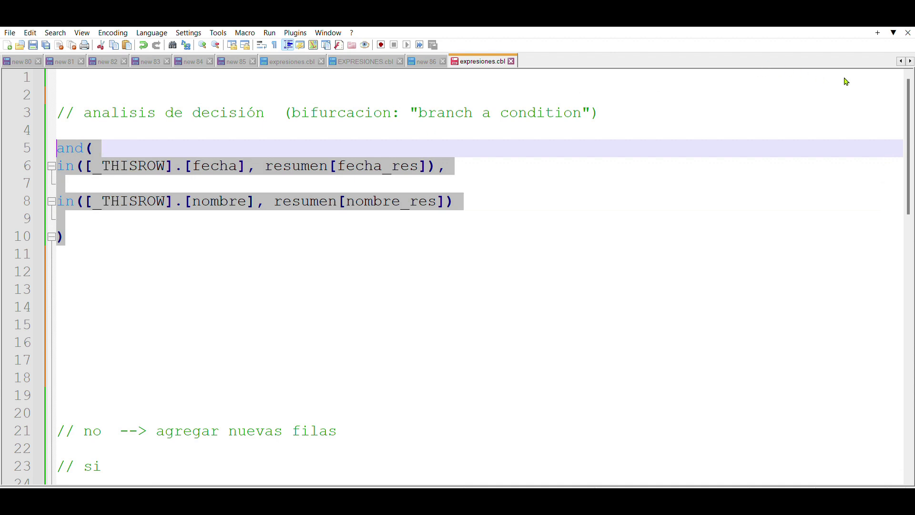
left_click(847, 18)
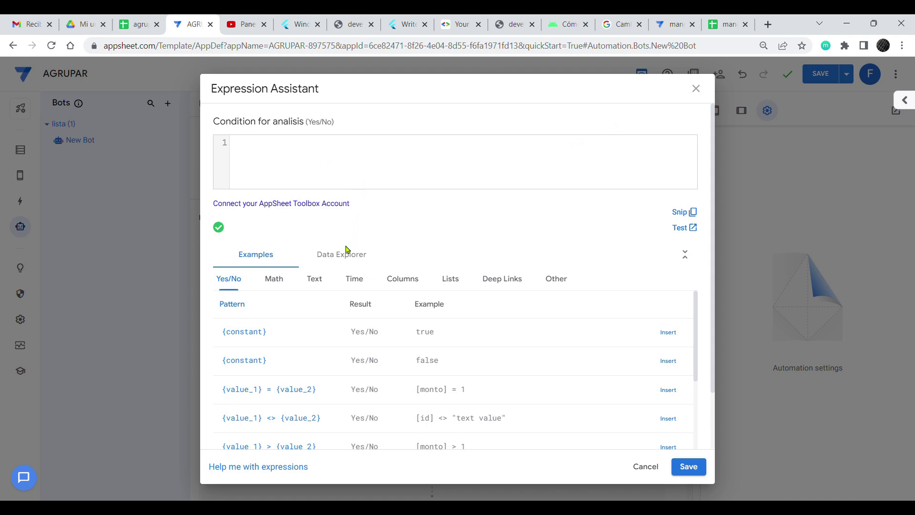
key("ctrl+v")
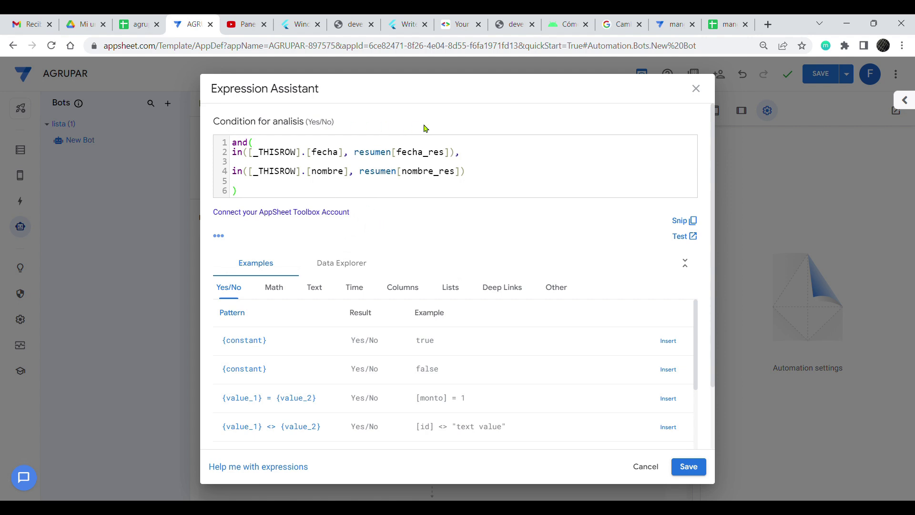
left_click(688, 466)
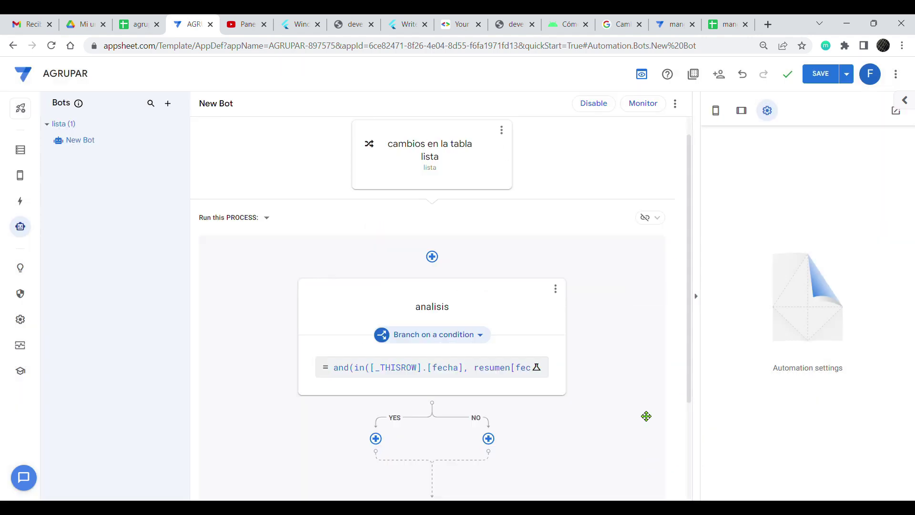
Add a custom step to the NO branch of analisis and name it "accion insertar filas".
scroll(614, 290, "down", 2)
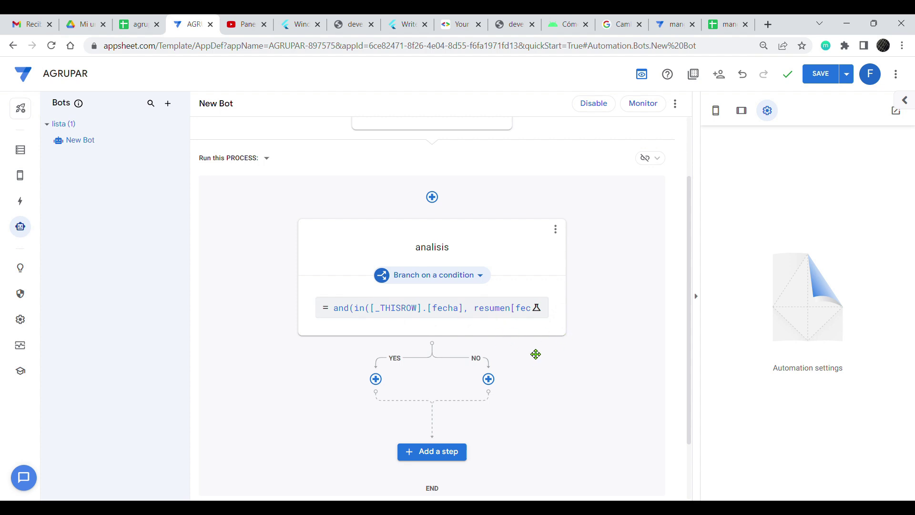
left_click(489, 379)
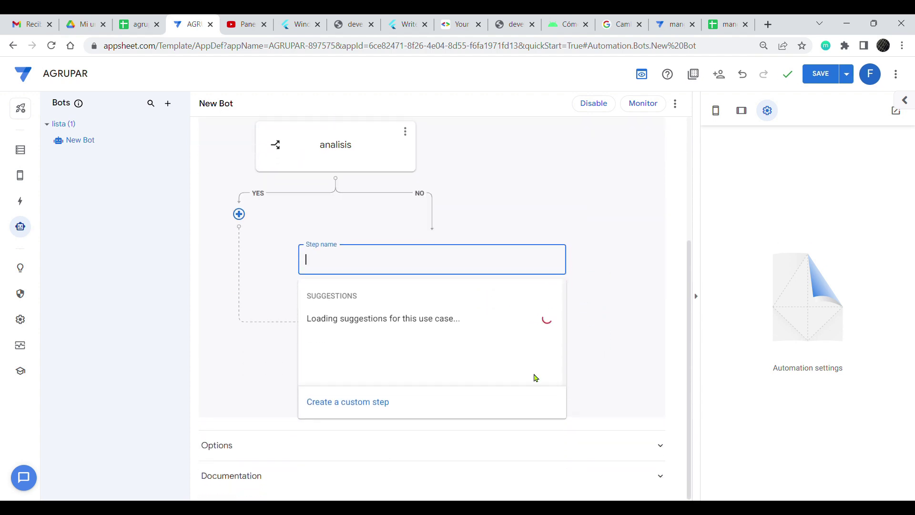
left_click(359, 401)
left_click_drag(467, 275, 398, 273)
type("ac")
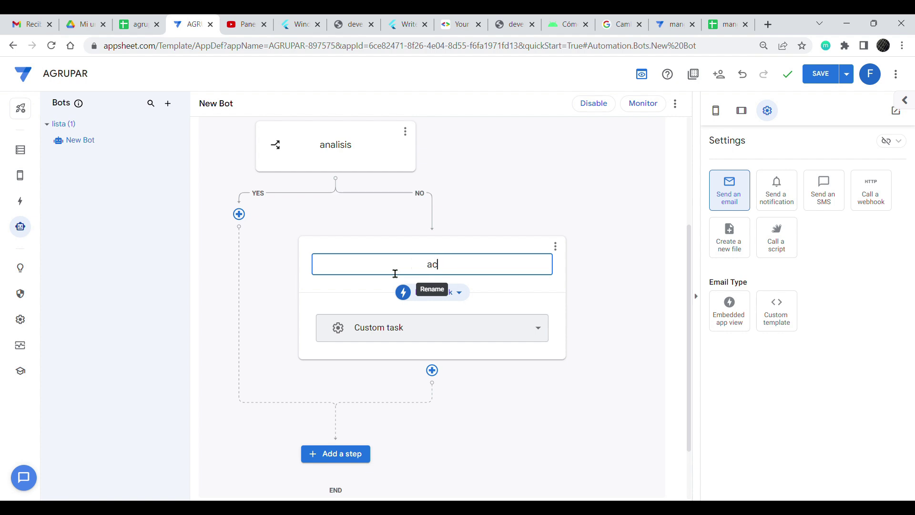
type("cion insertar filas")
left_click(557, 299)
Change the accion insertar filas step to Run a data action that adds new rows to the resumen table.
left_click(465, 295)
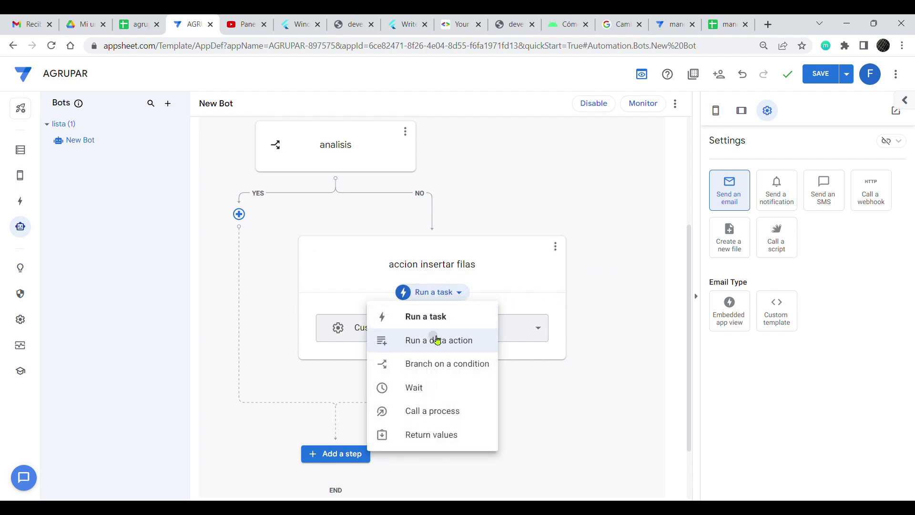
left_click(422, 339)
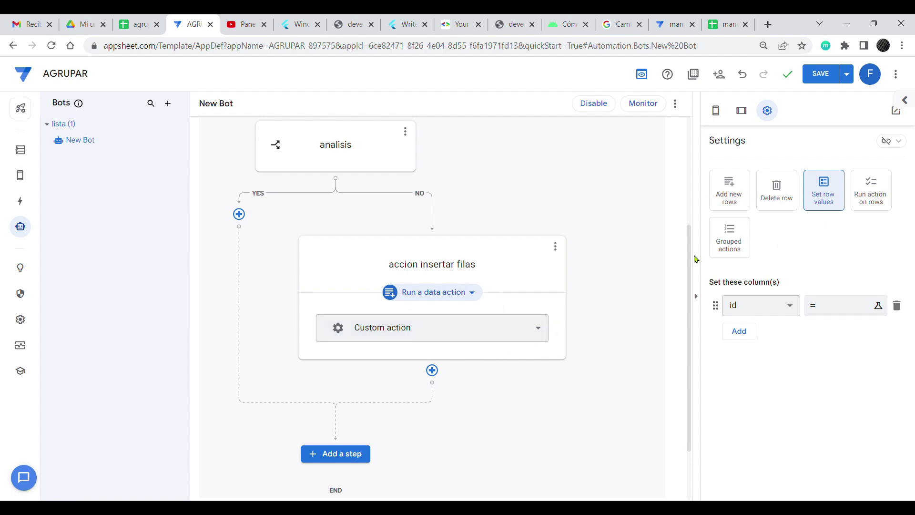
left_click(734, 189)
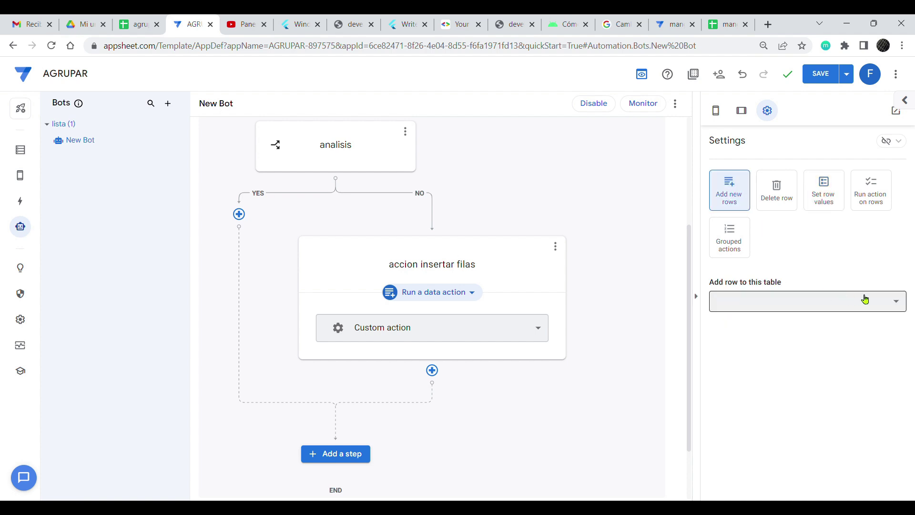
left_click(900, 305)
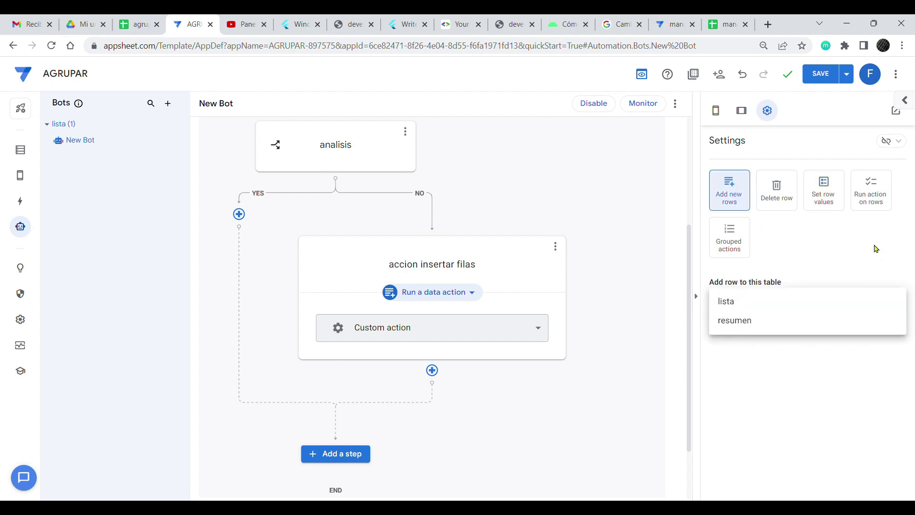
left_click(750, 327)
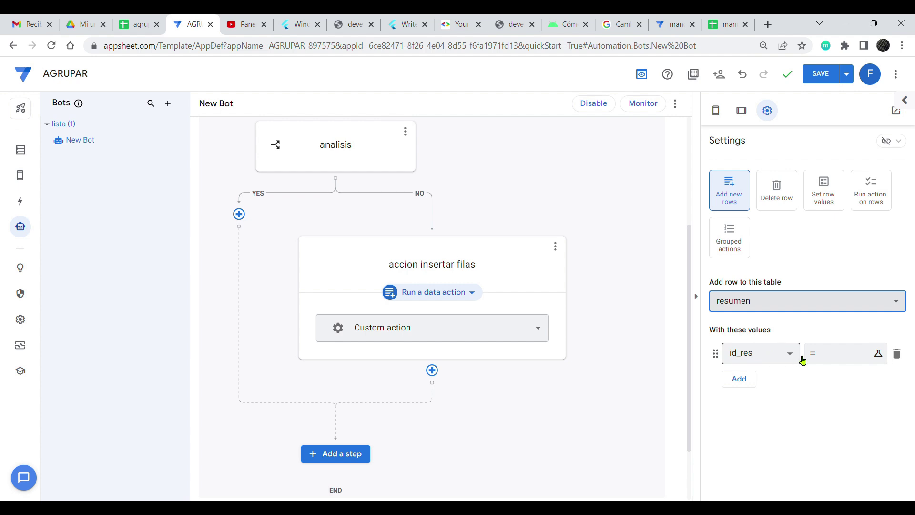
Choose fecha_res, nombre_res and monto_res as the columns to fill in the new resumen row.
left_click(763, 355)
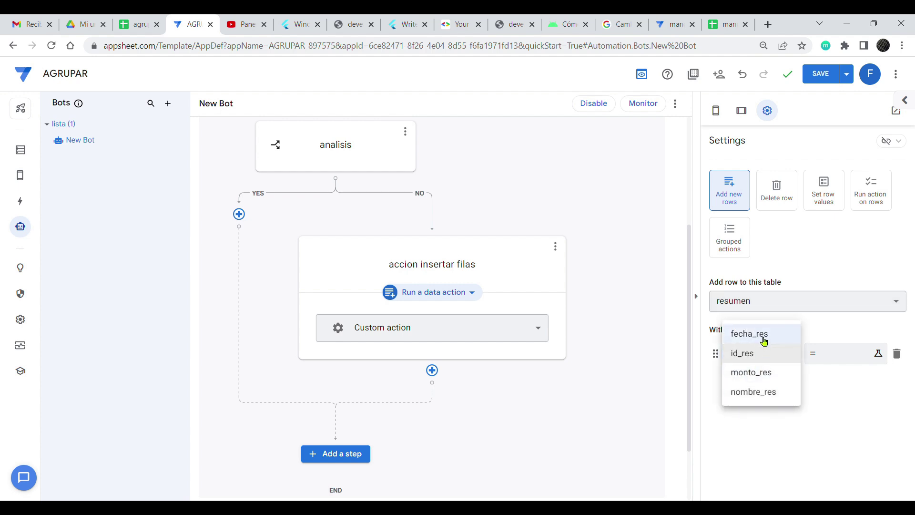
left_click(764, 342)
left_click(741, 386)
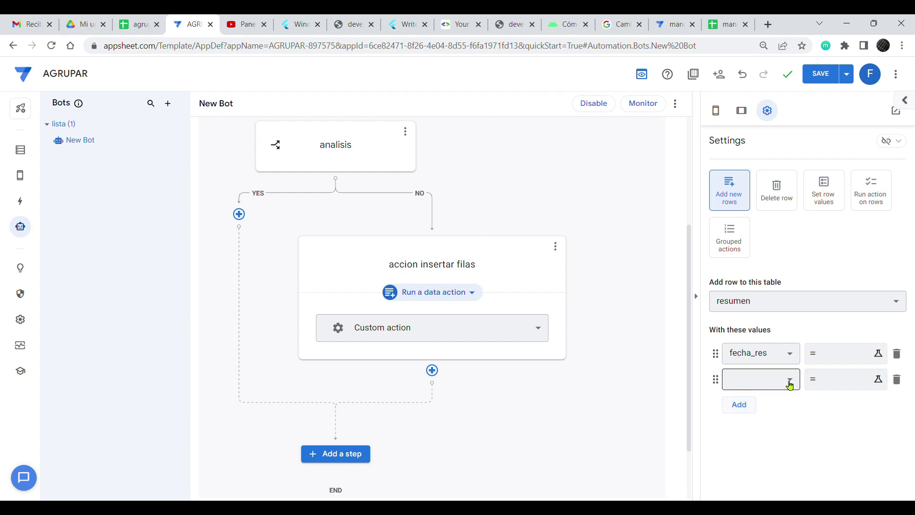
left_click(791, 381)
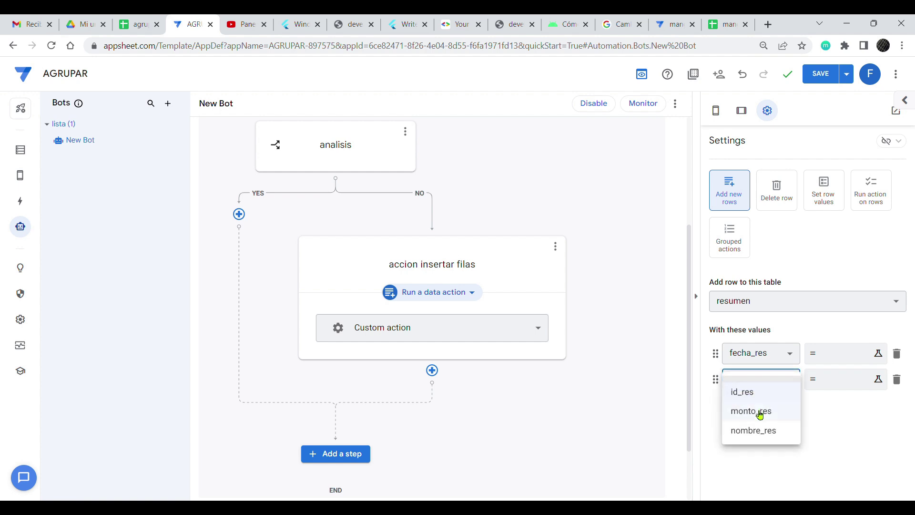
left_click(753, 430)
left_click(742, 408)
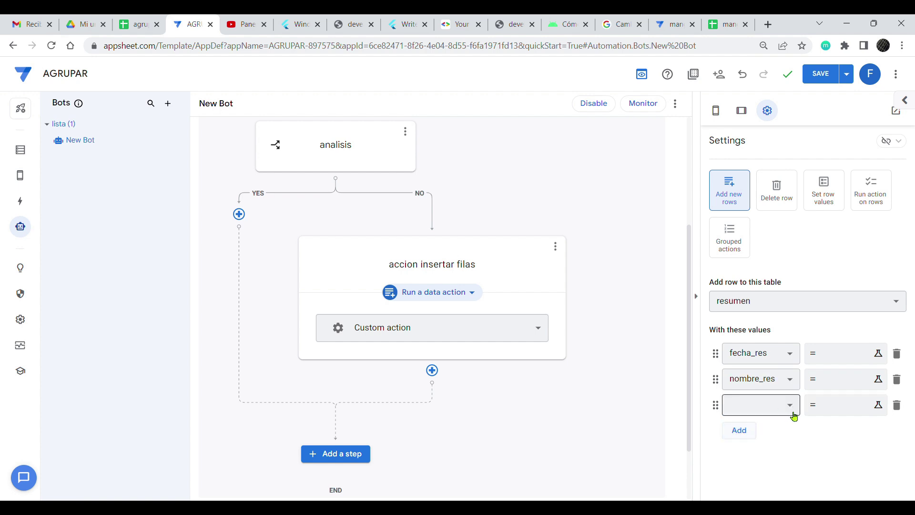
left_click(792, 406)
left_click(780, 436)
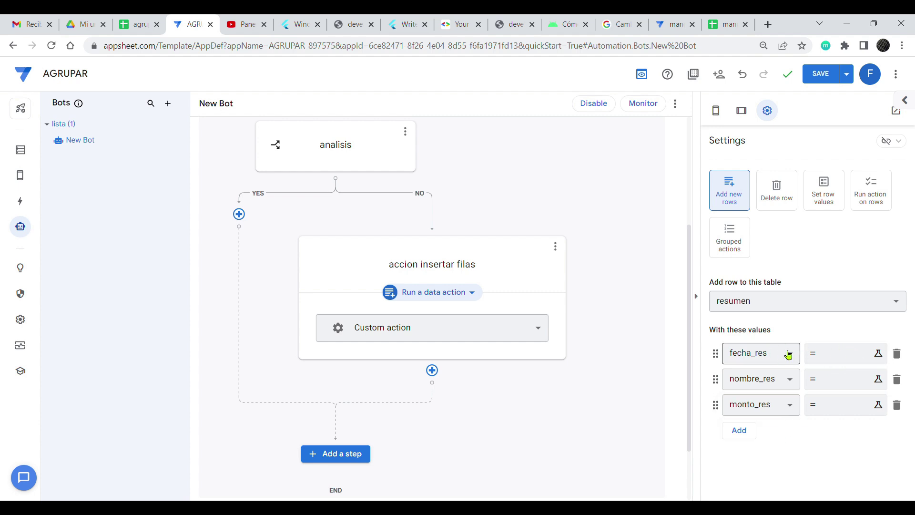
Set the fecha_res value to [_THISROW].[fecha], copying the expression for reuse before saving it.
left_click(838, 355)
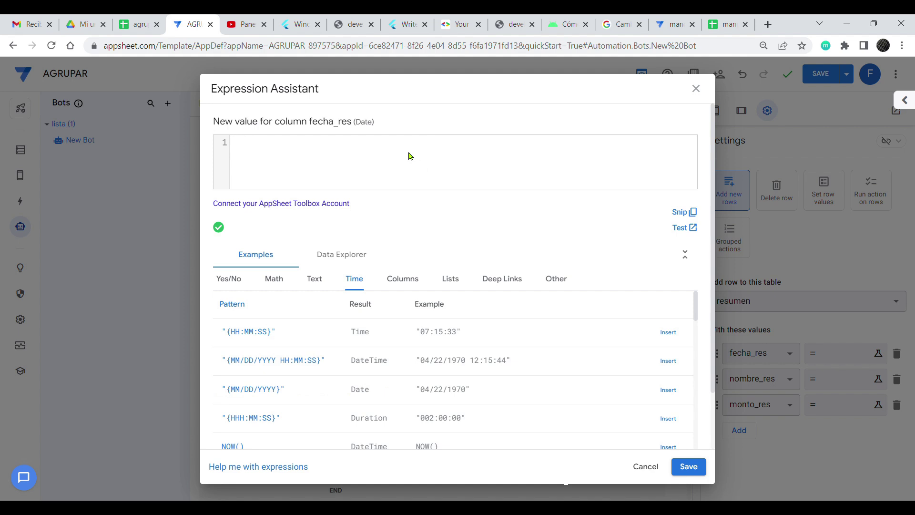
type("[_tgis")
key("BackSpace")
key("BackSpace")
key("BackSpace")
type("hisr")
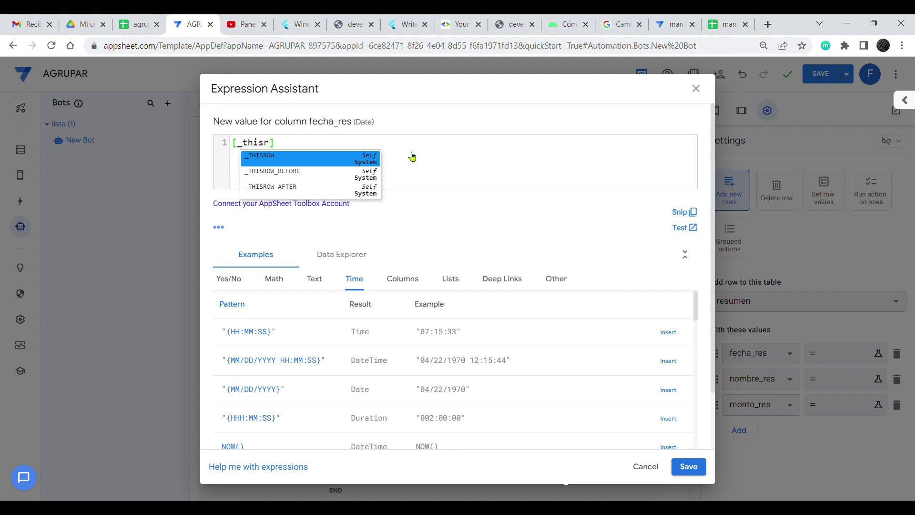
key("Return")
type(".[")
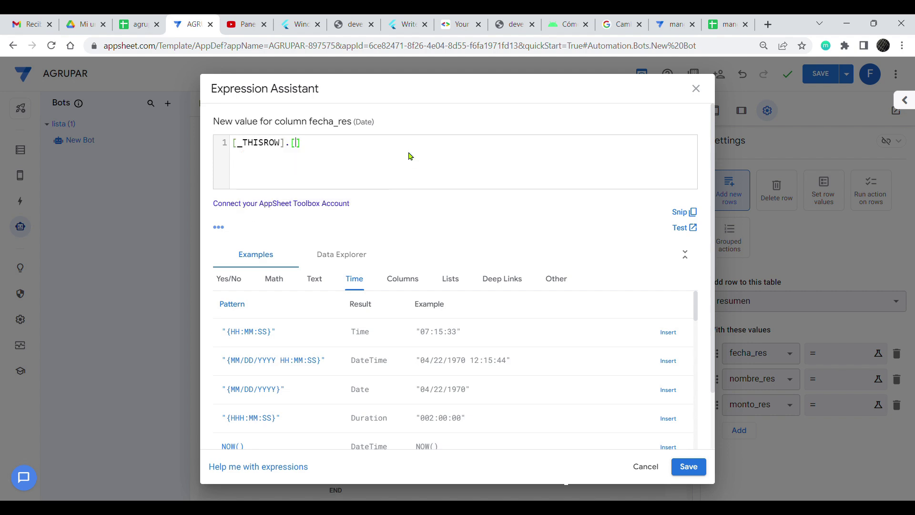
type("fecha")
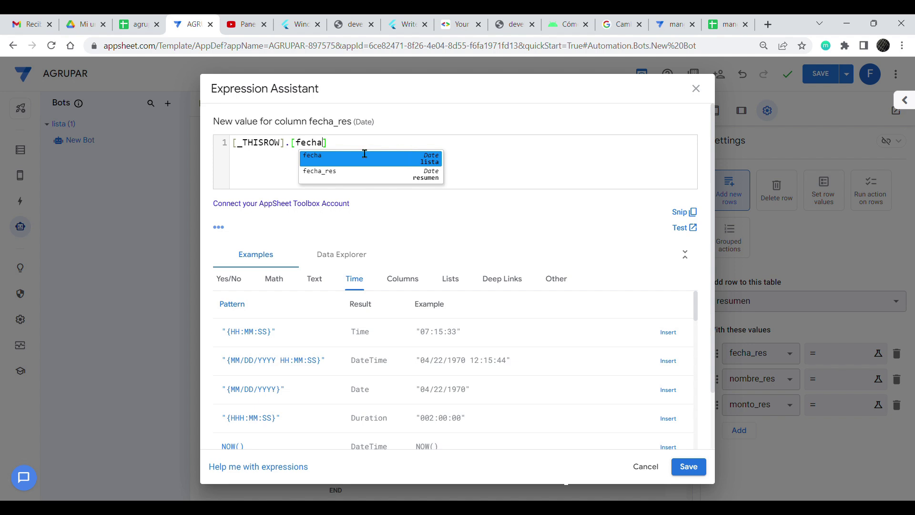
left_click(365, 153)
left_click_drag(358, 151, 242, 145)
key("ctrl+c")
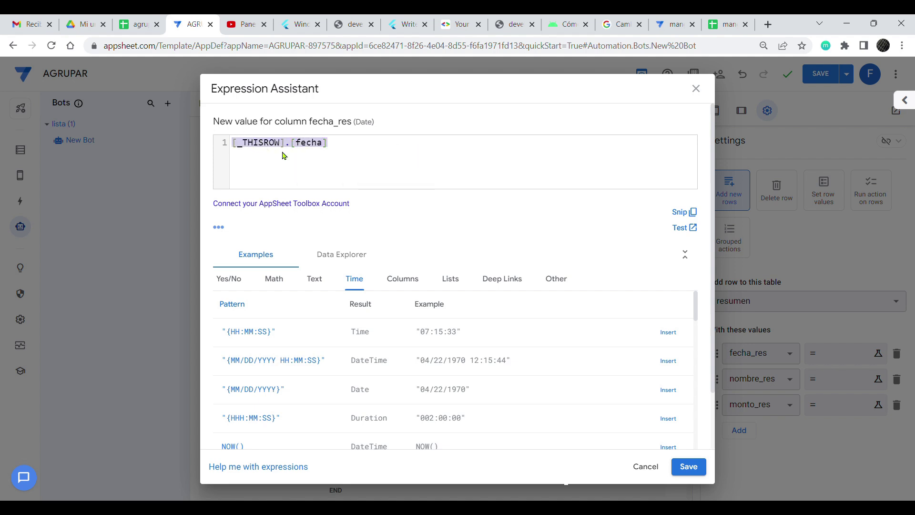
left_click(688, 466)
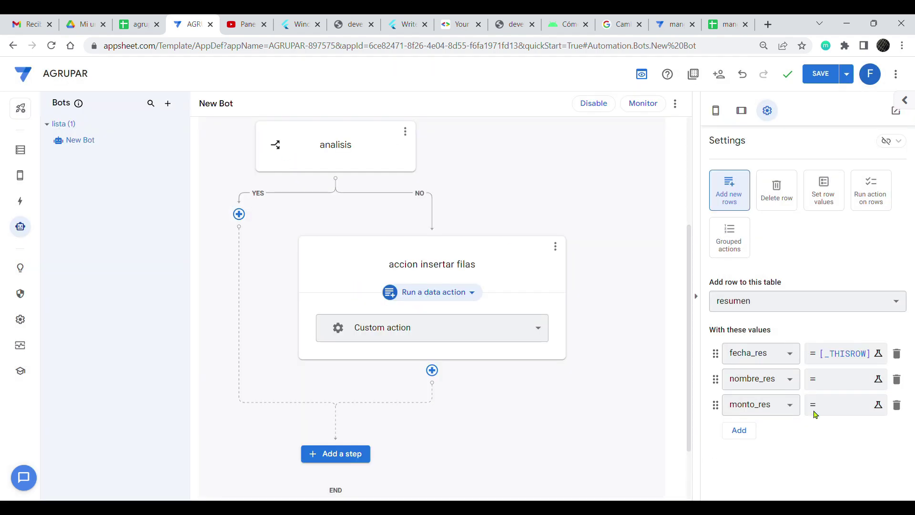
Set the nombre_res value by reusing the copied expression with its column changed, as [_THISROW].[monto].
left_click(845, 382)
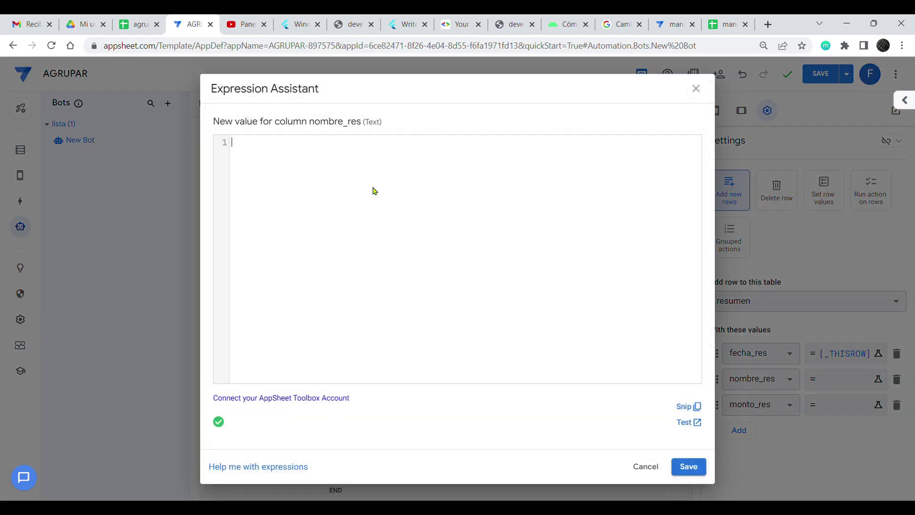
key("ctrl+v")
double_click(305, 144)
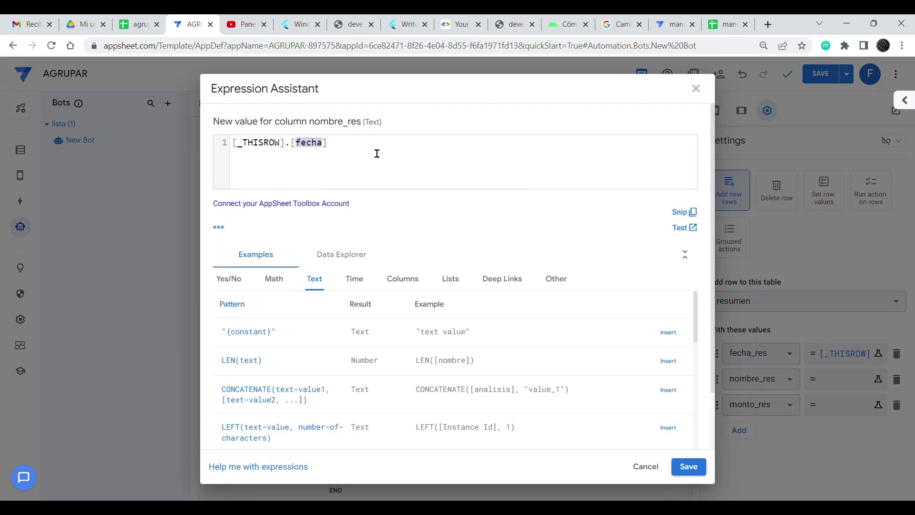
type("monto")
left_click(483, 147)
left_click(689, 467)
Set the monto_res value to [_THISROW].[monto] by reusing the copied expression with its column changed, and save it.
left_click(855, 406)
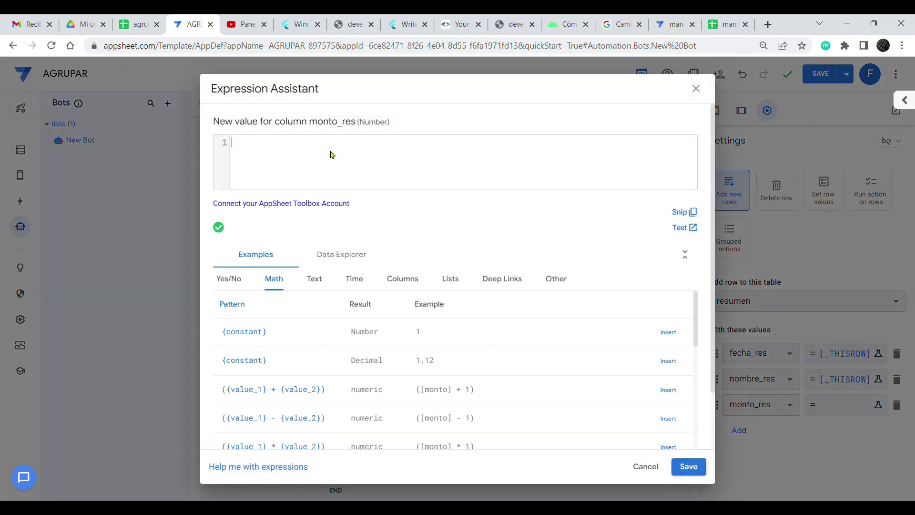
key("ctrl+v")
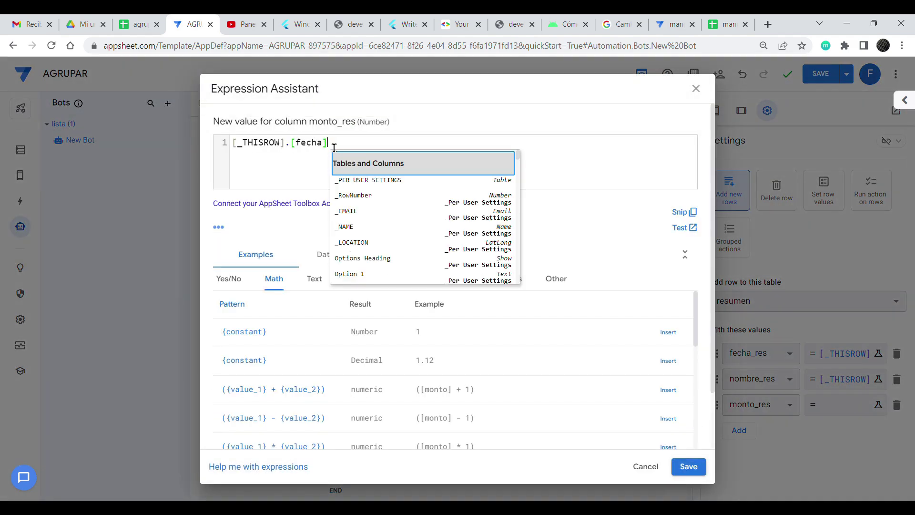
left_click(332, 143)
key("BackSpace")
key("BackSpace")
key("BackSpace")
key("BackSpace")
key("BackSpace")
type("monto")
key("Down")
key("Return")
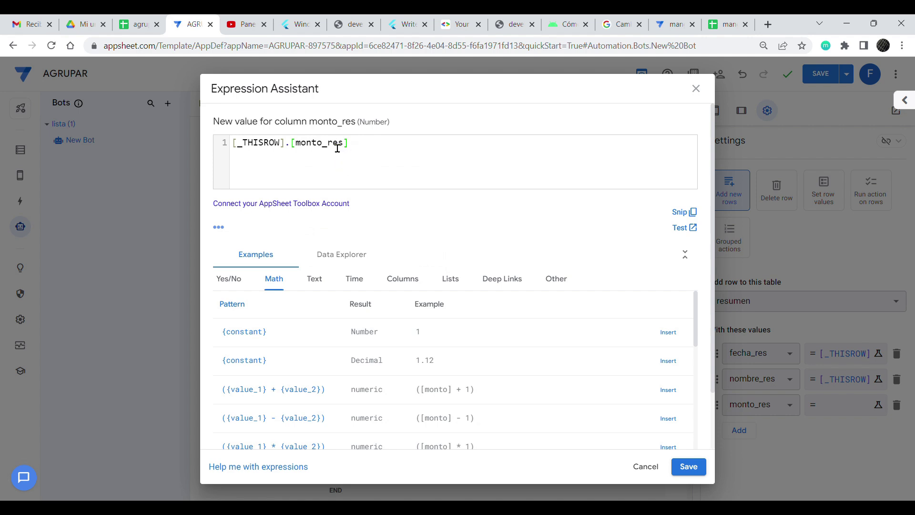
key("BackSpace")
key("BackSpace")
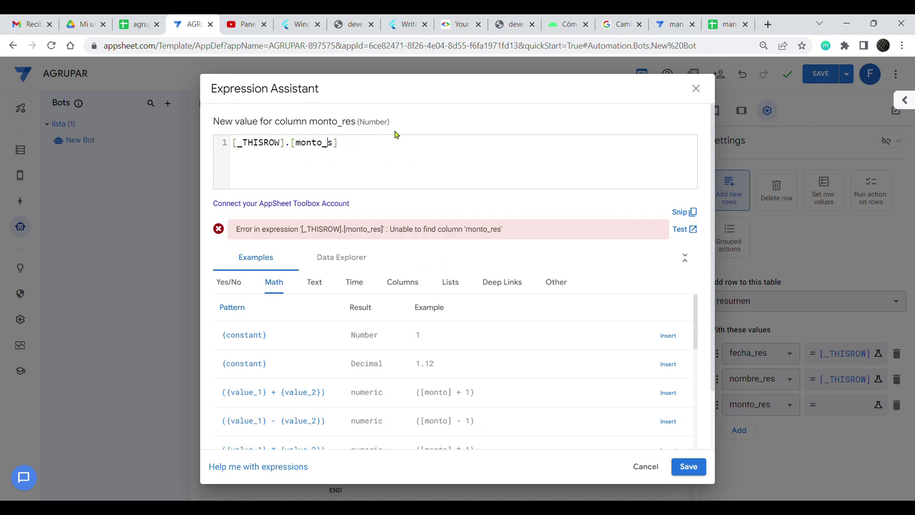
left_click(365, 155)
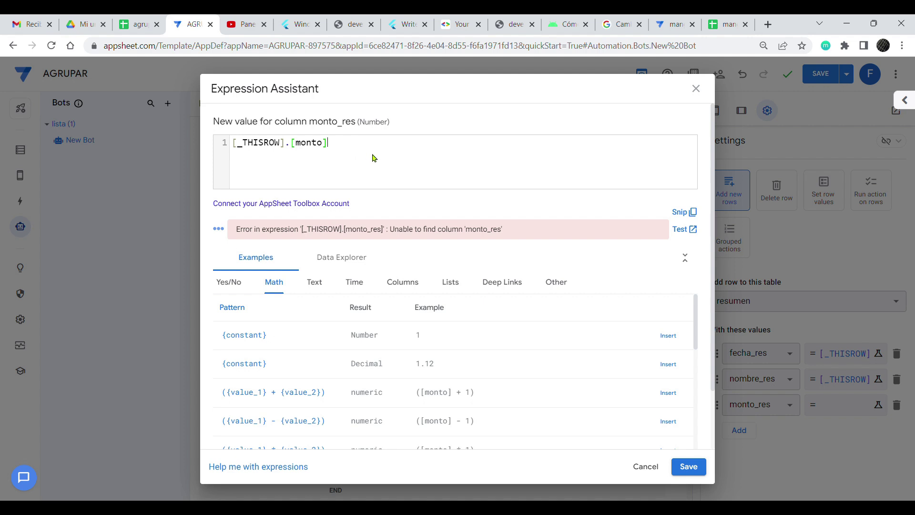
left_click(688, 464)
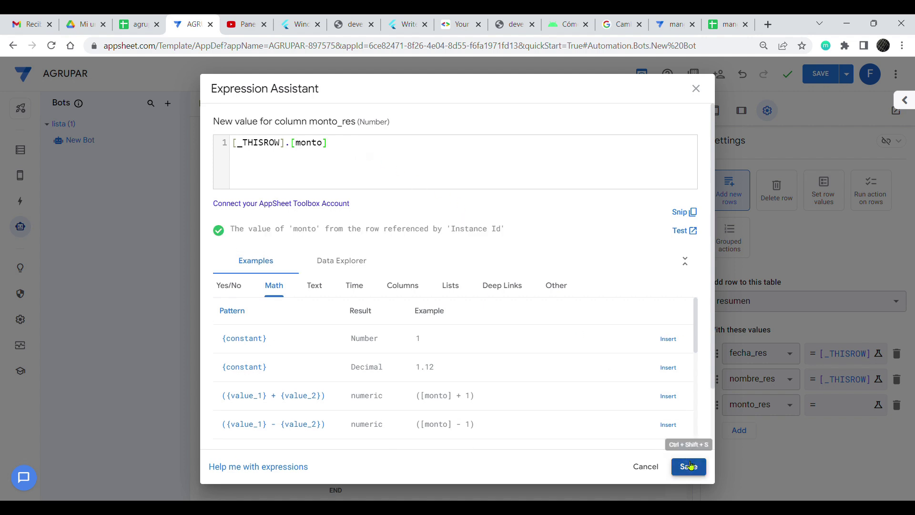
Correct the nombre_res value to [_THISROW].[nombre], save it, and check the fecha_res expression.
left_click(857, 381)
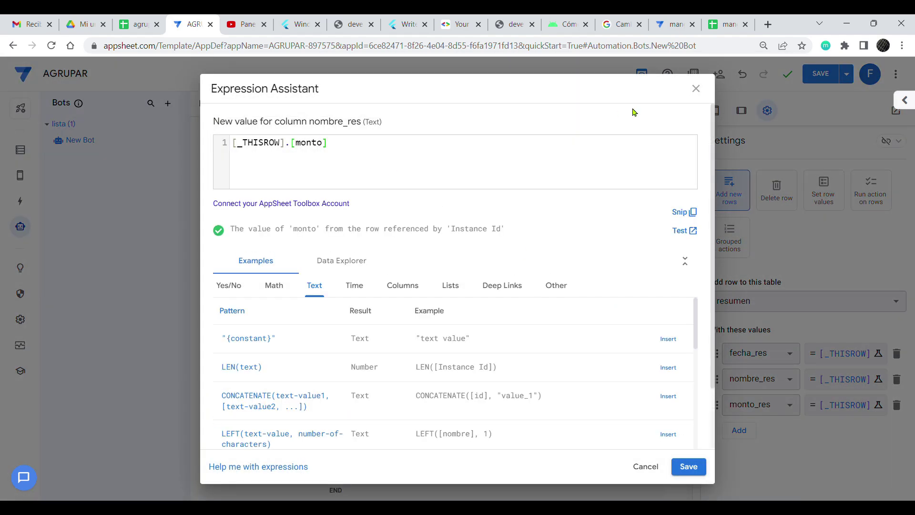
double_click(303, 149)
left_click_drag(327, 149, 329, 149)
type("nombre")
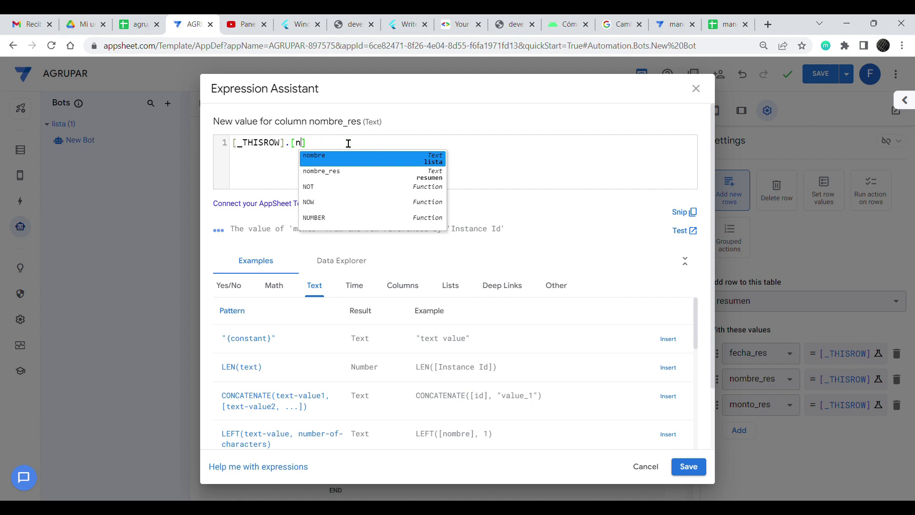
left_click(469, 154)
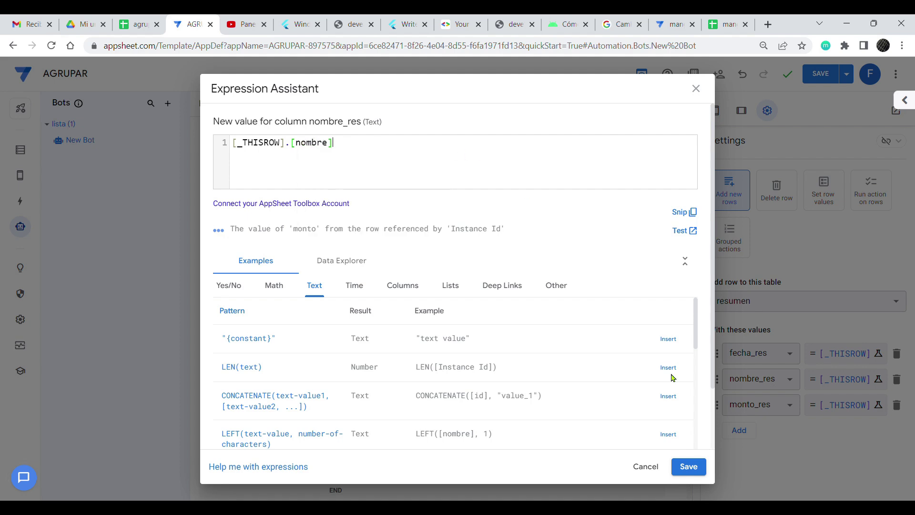
left_click(705, 471)
left_click(839, 354)
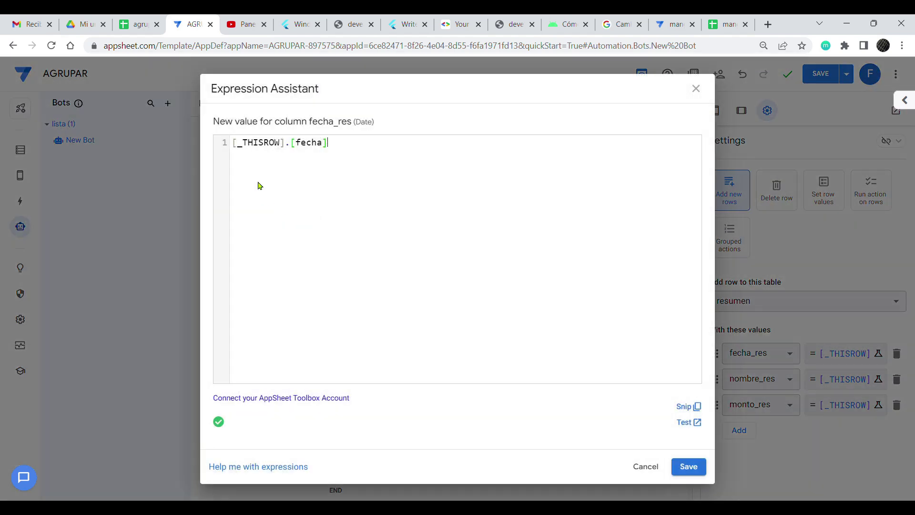
left_click(696, 90)
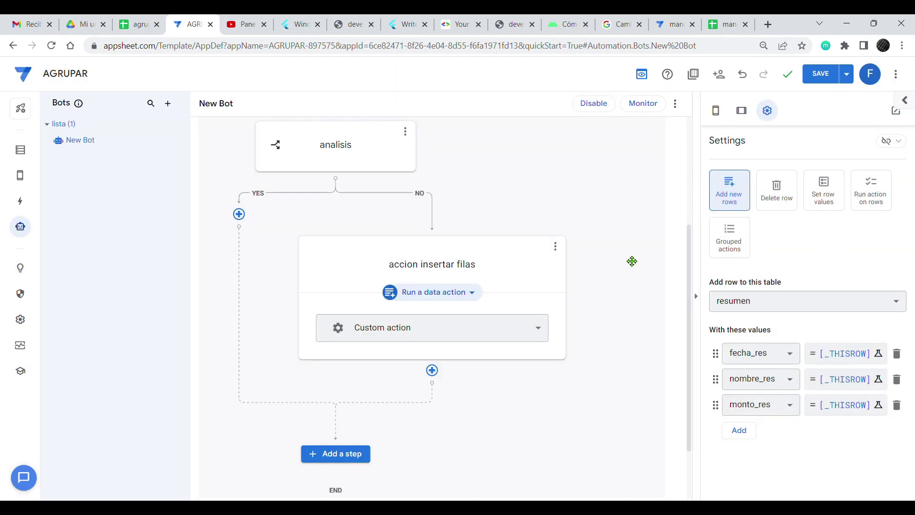
scroll(538, 177, "up", 3)
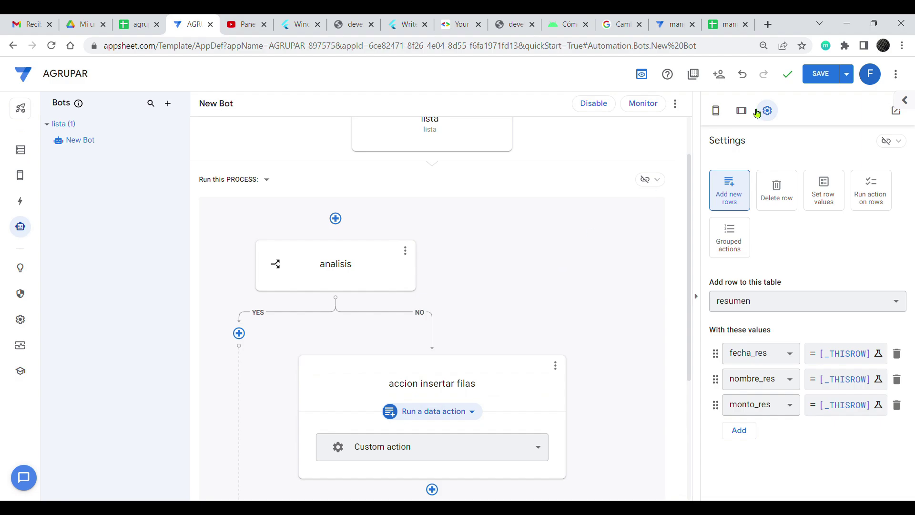
Switch to Notepad++ and review the expresiones.cbl notes on the yes branch and the operation action that updates monto_res.
key("alt+Tab")
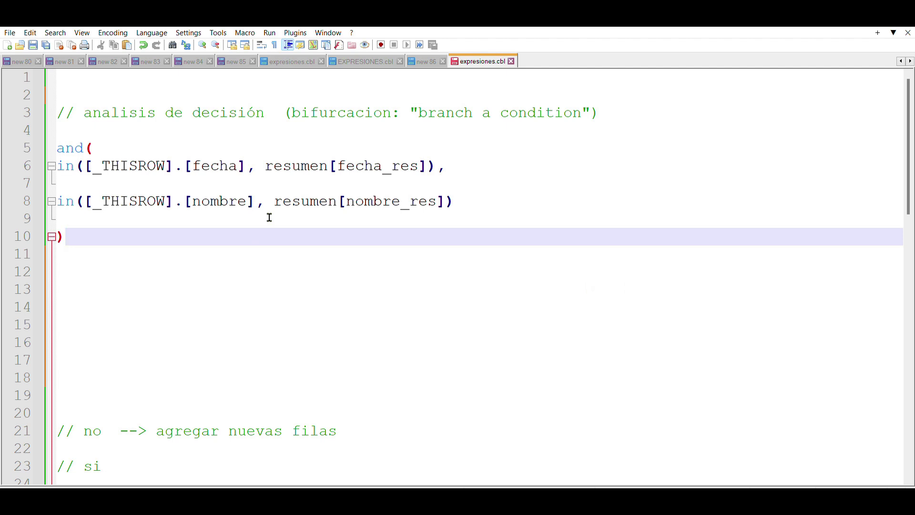
scroll(269, 217, "down", 3)
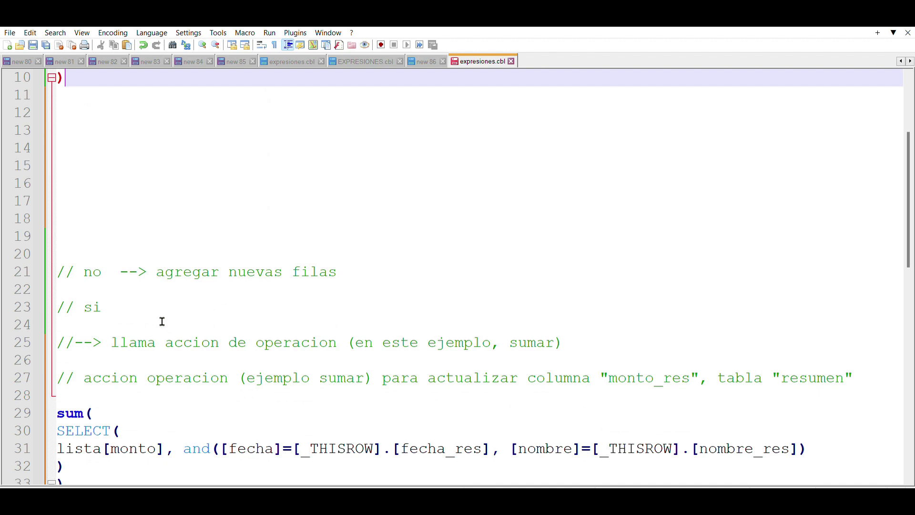
left_click_drag(114, 343, 342, 345)
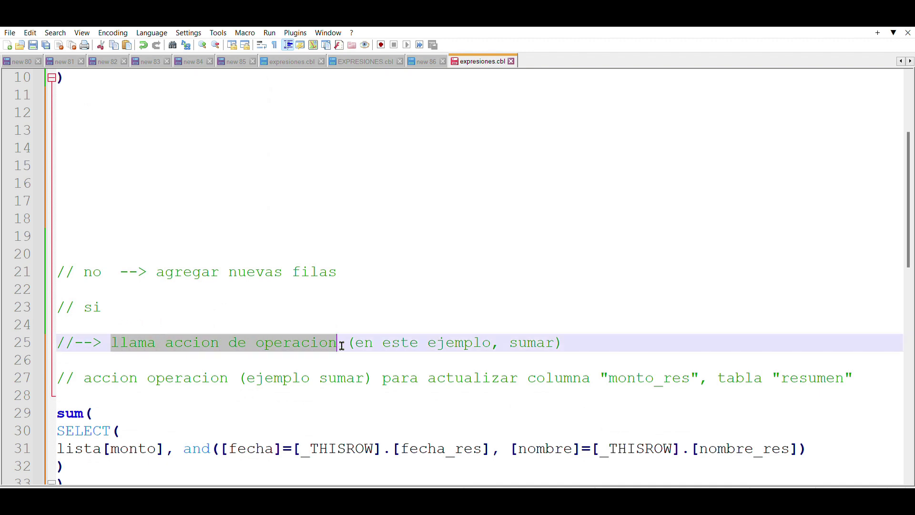
left_click_drag(563, 342, 365, 342)
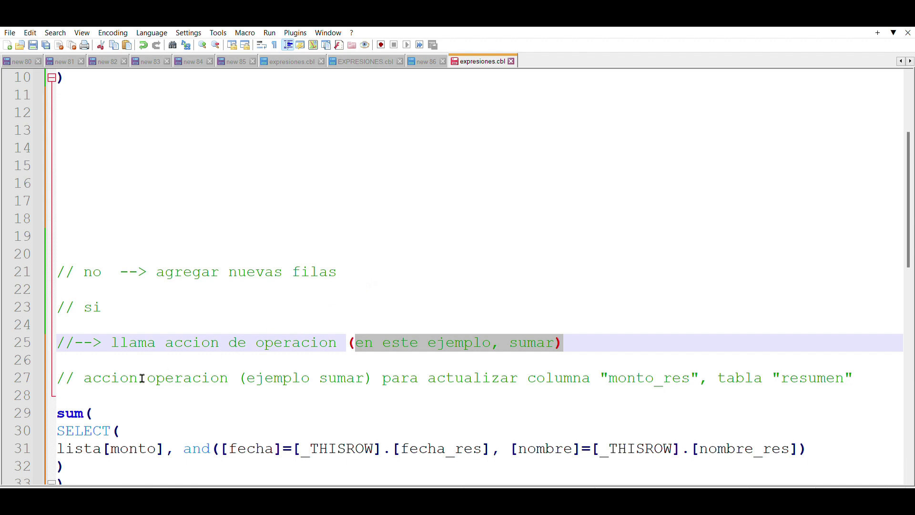
left_click_drag(76, 379, 809, 379)
left_click(714, 315)
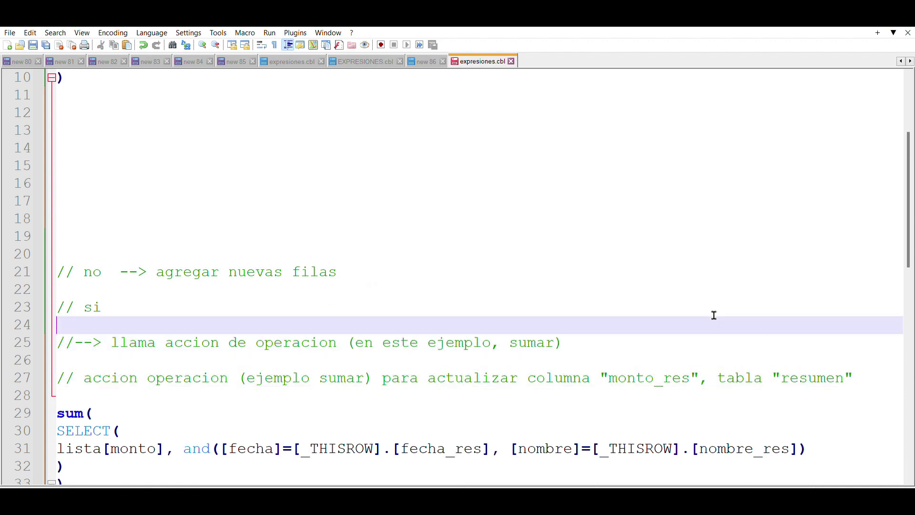
left_click(368, 378)
double_click(326, 377)
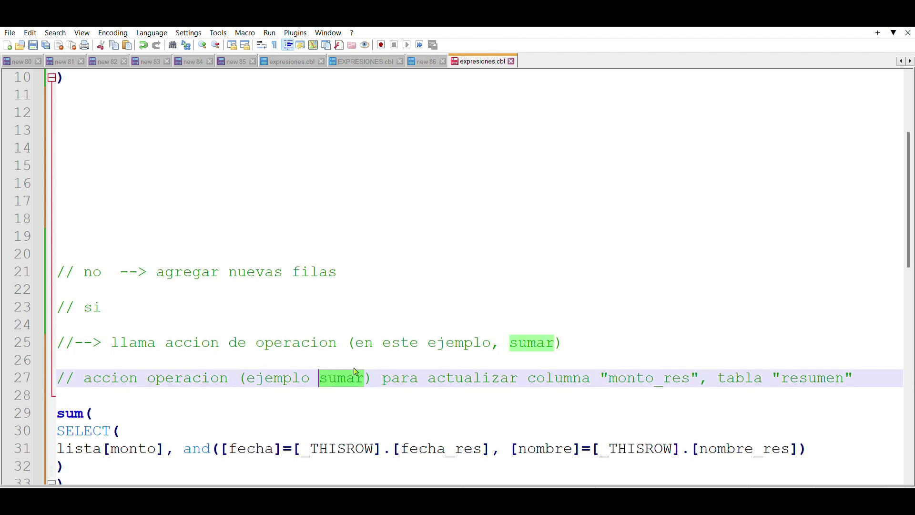
Copy the sum(SELECT(lista[monto], ...)) expression that matches fecha and nombre from the expresiones.cbl notes.
scroll(355, 372, "down", 3)
scroll(282, 330, "down", 1)
scroll(302, 333, "up", 2)
left_click(81, 379)
left_click_drag(81, 379, 42, 306)
key("ctrl+c")
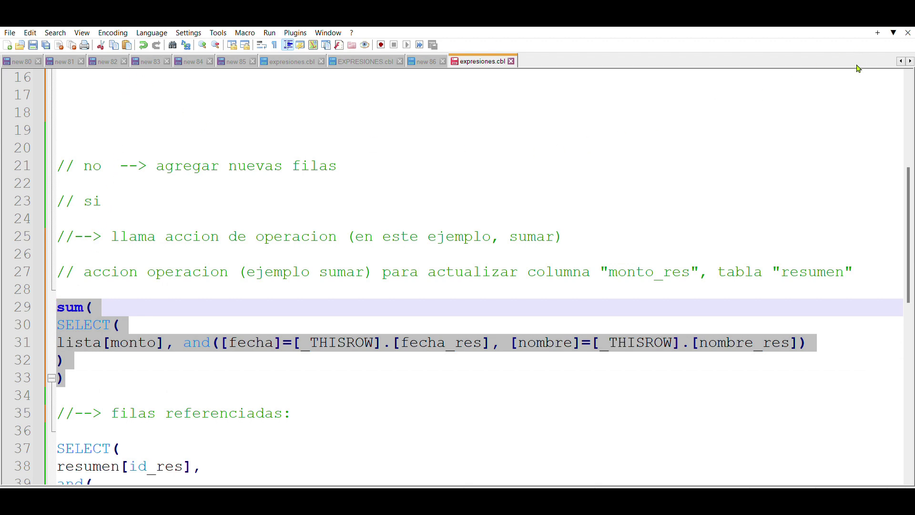
Return to AppSheet and create a new action named operacion for records of the resumen table.
left_click(848, 20)
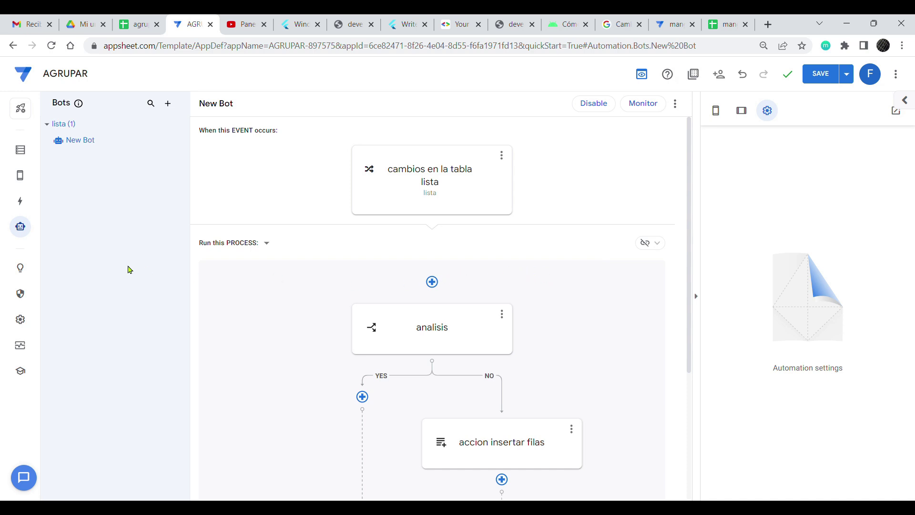
left_click(20, 201)
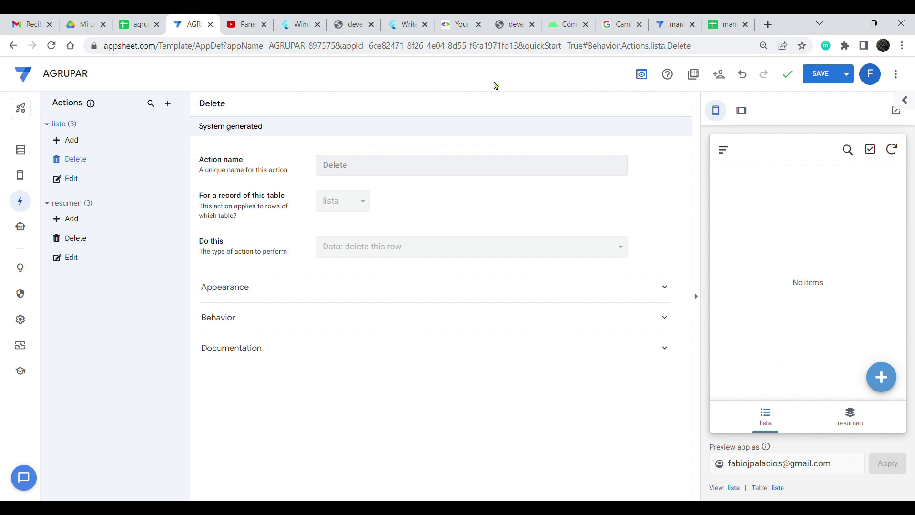
key("ctrl+plus")
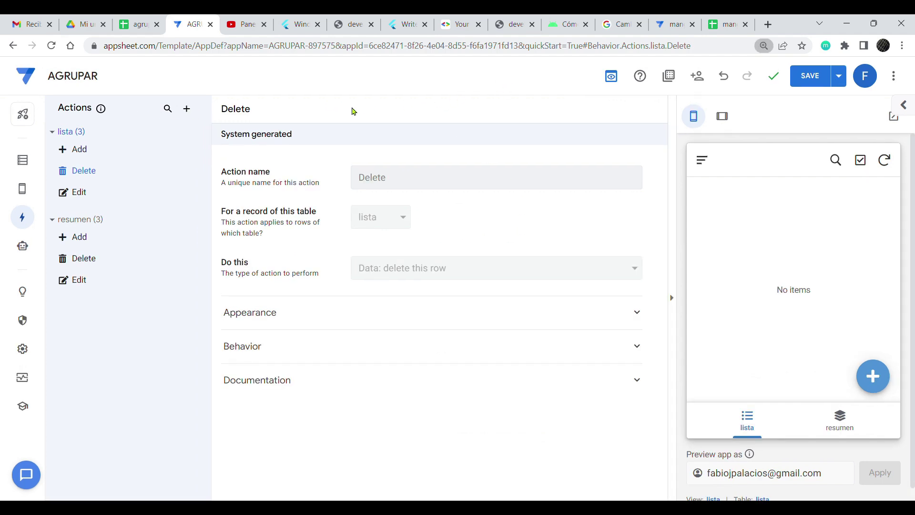
left_click(188, 110)
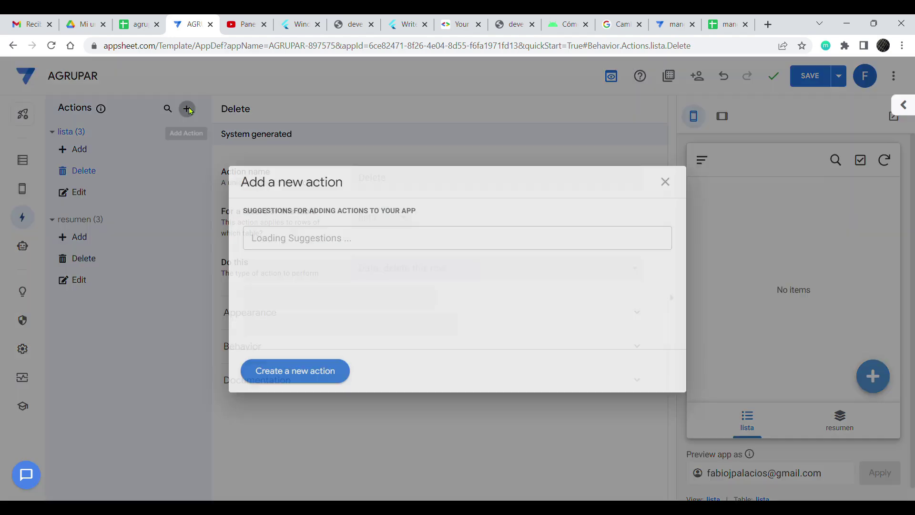
left_click(296, 371)
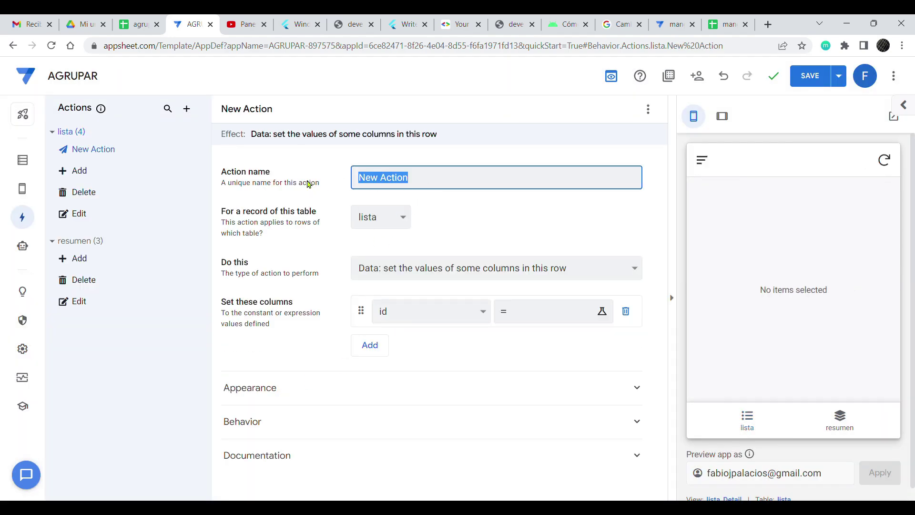
type("opera")
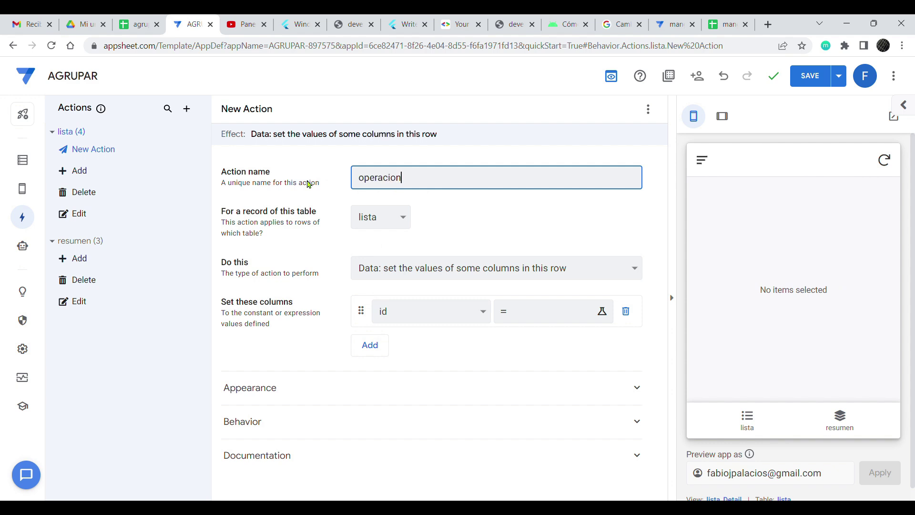
key("Tab")
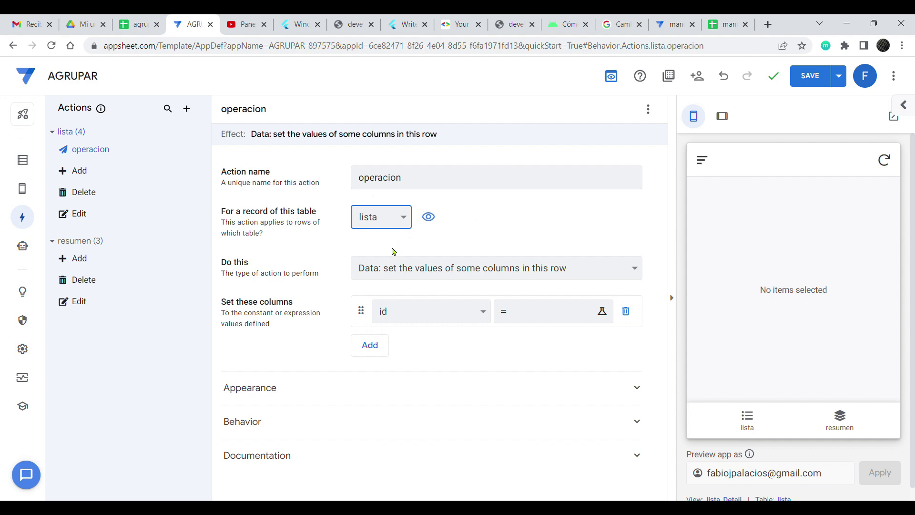
key("Down")
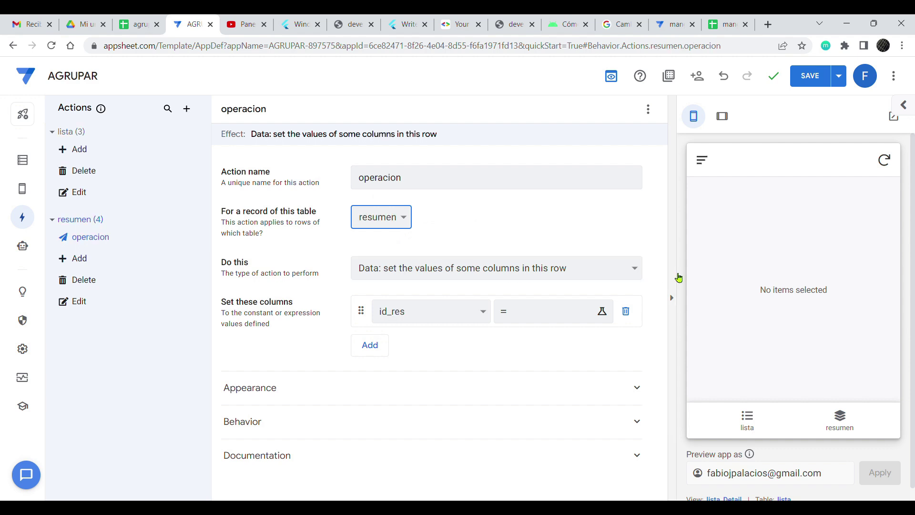
Make the operacion action set monto_res to the copied sum(SELECT(lista[monto], ...)) expression and save it.
left_click(482, 312)
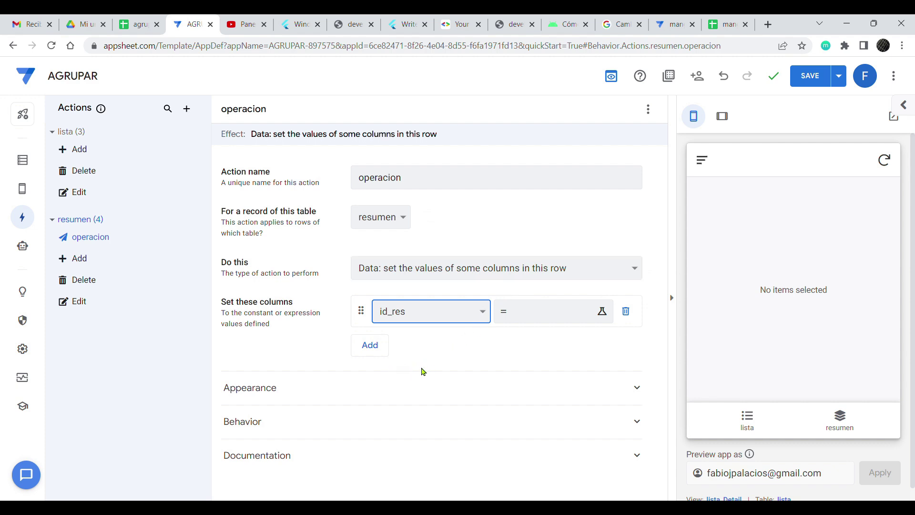
key("Down")
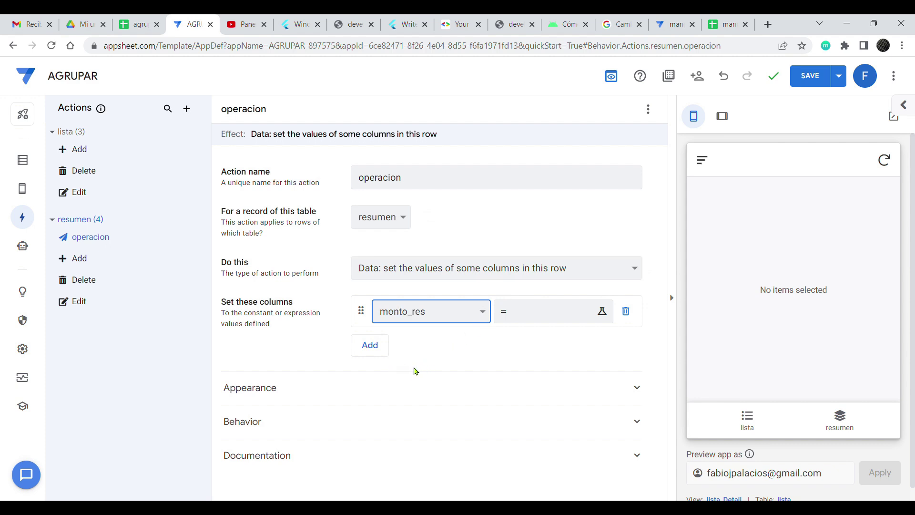
left_click(537, 317)
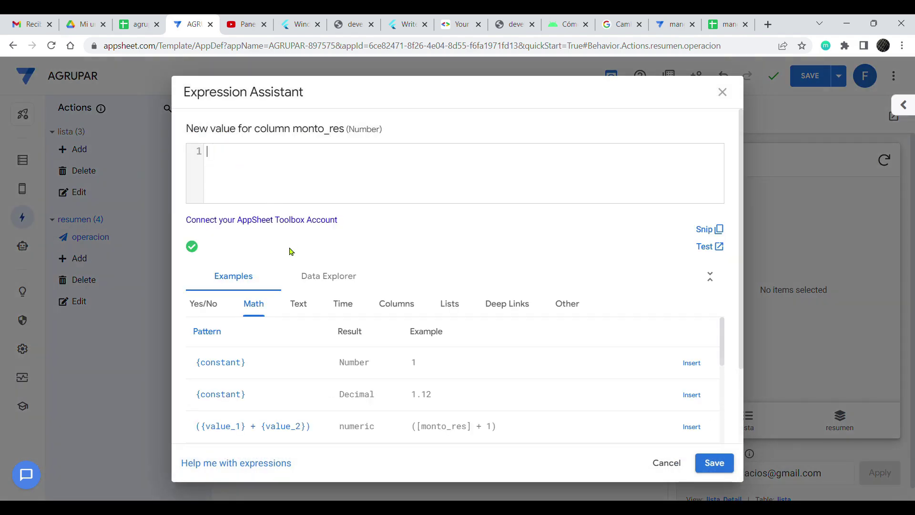
key("ctrl+v")
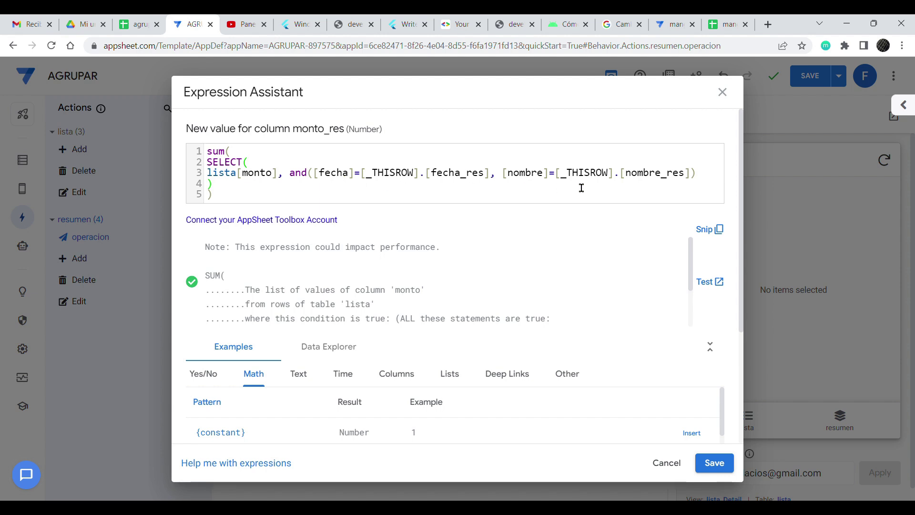
left_click_drag(225, 152, 205, 154)
left_click(712, 465)
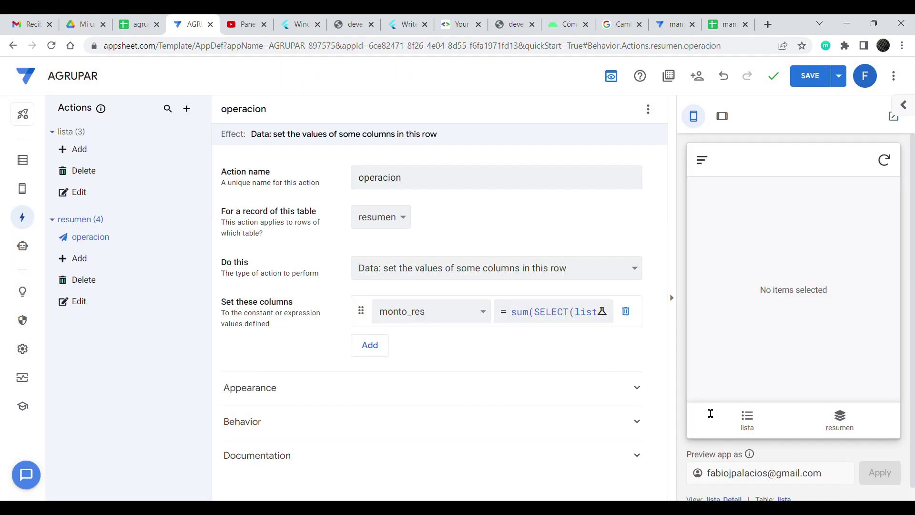
Set the operacion action's prominence to Do not display.
left_click(246, 388)
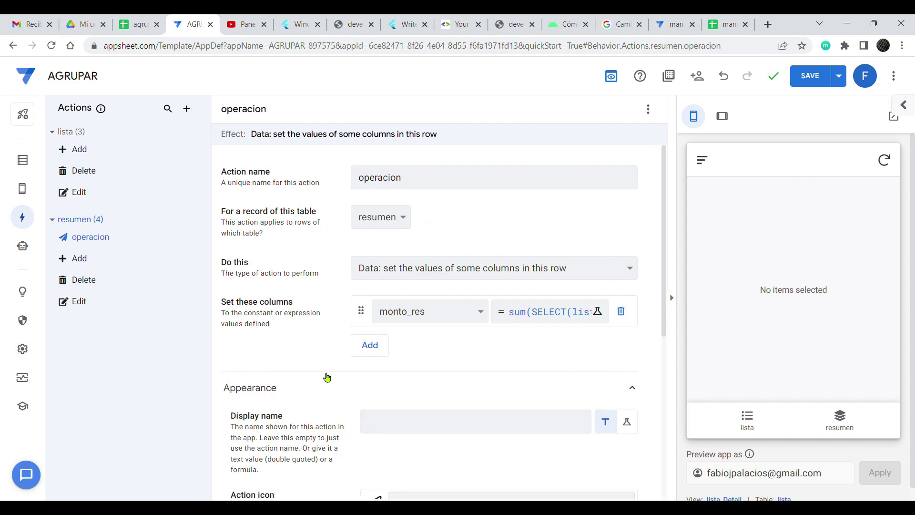
scroll(362, 381, "down", 4)
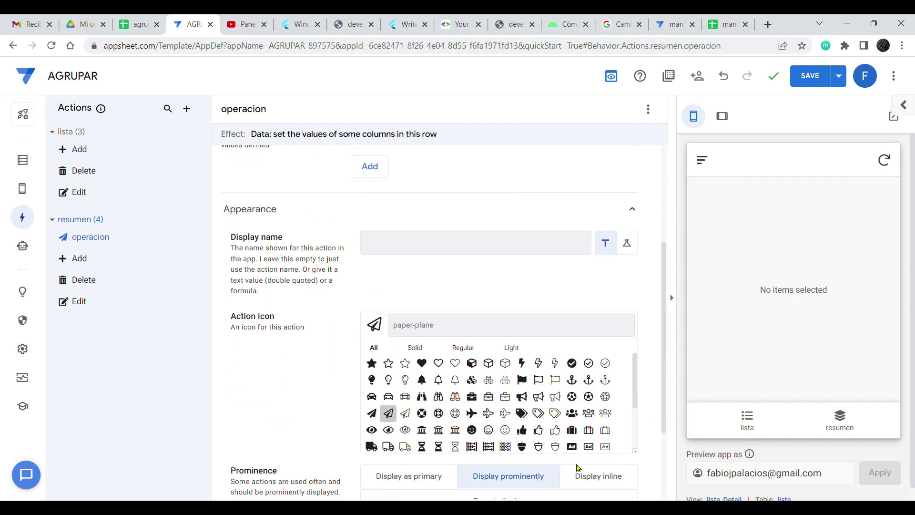
scroll(578, 469, "down", 3)
left_click(508, 387)
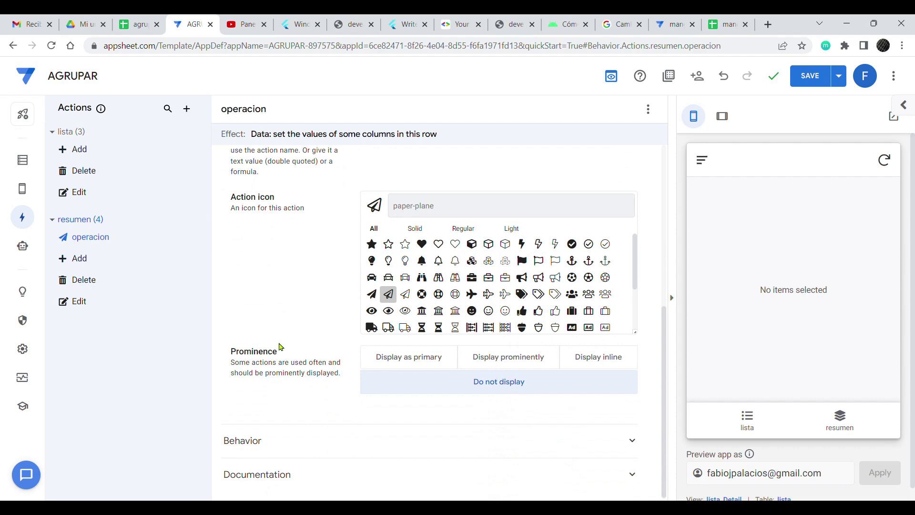
Save the app with the operacion action of the resumen table.
scroll(274, 341, "up", 5)
scroll(266, 334, "up", 1)
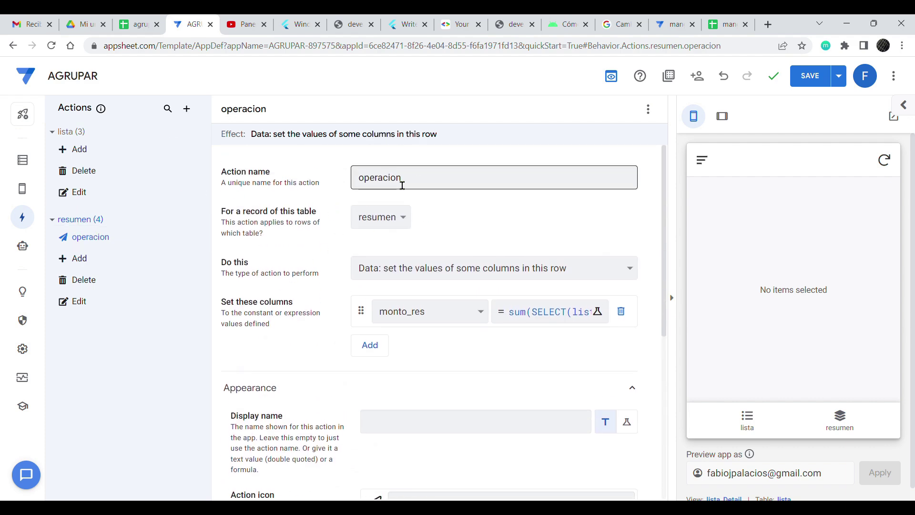
left_click_drag(429, 180, 340, 182)
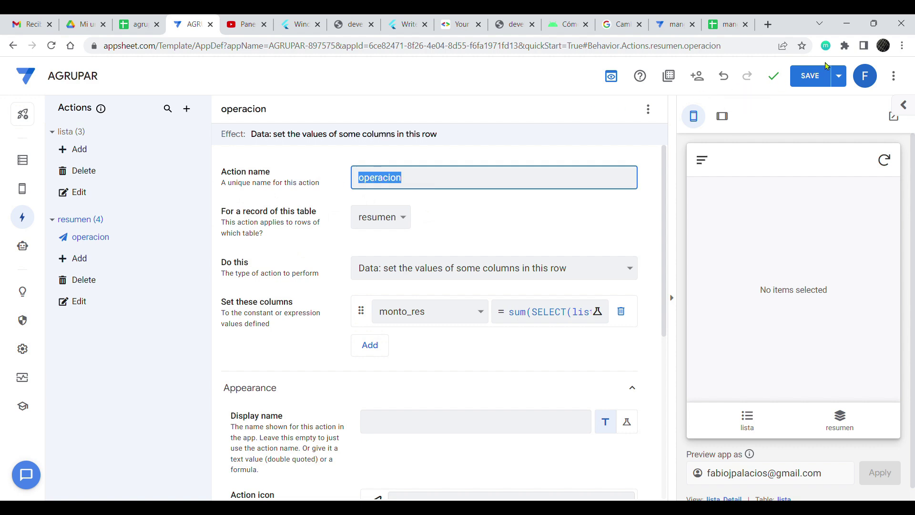
left_click(838, 75)
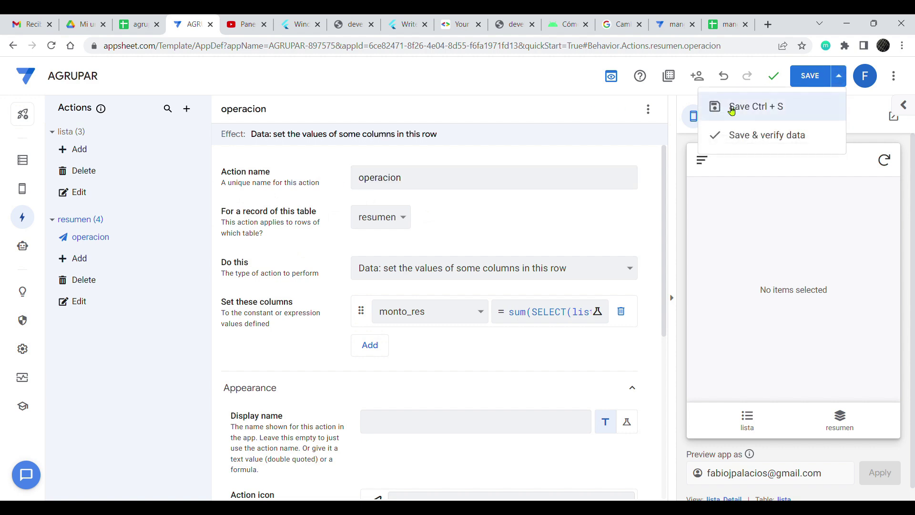
left_click(737, 110)
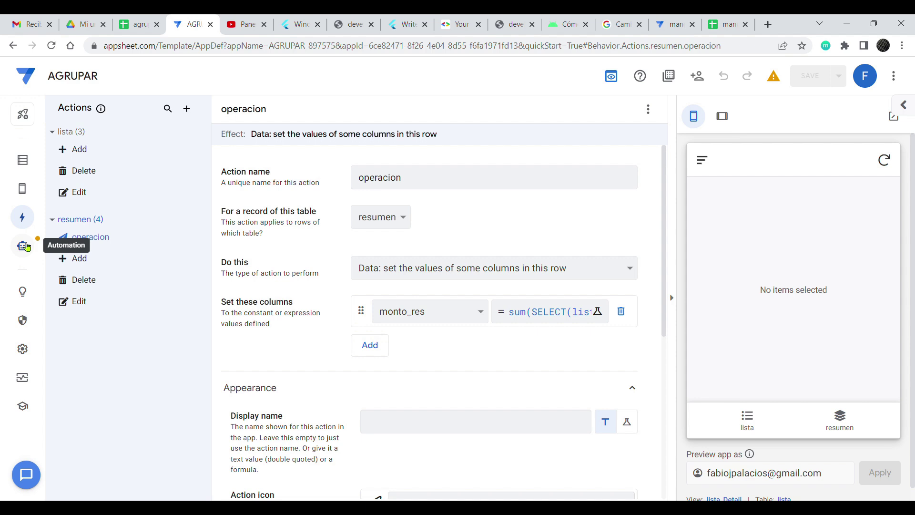
Add a custom step named llamar operacion to the YES branch of the analisis condition in New Bot.
left_click(27, 246)
scroll(445, 300, "down", 3)
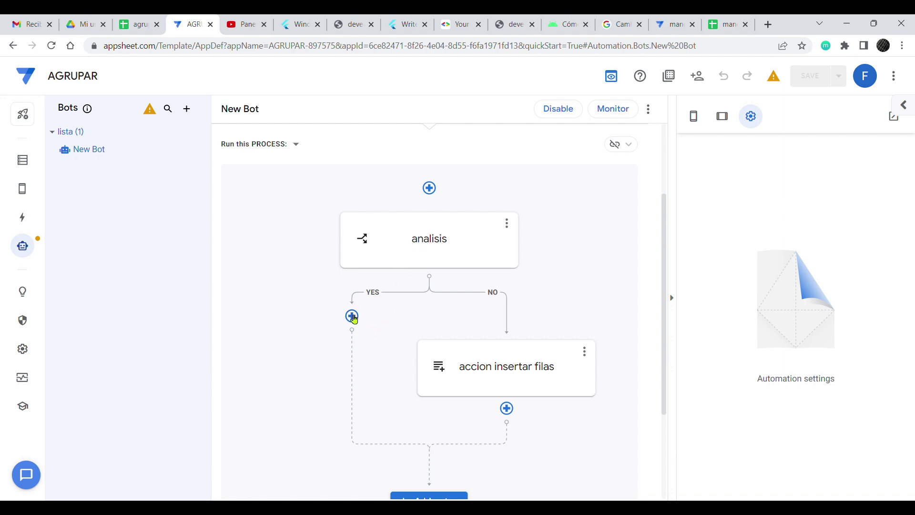
left_click(353, 317)
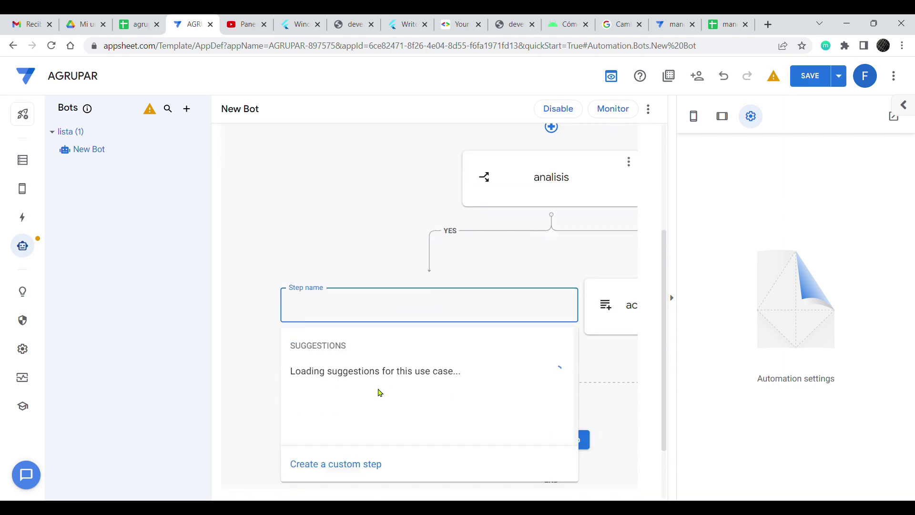
left_click(354, 392)
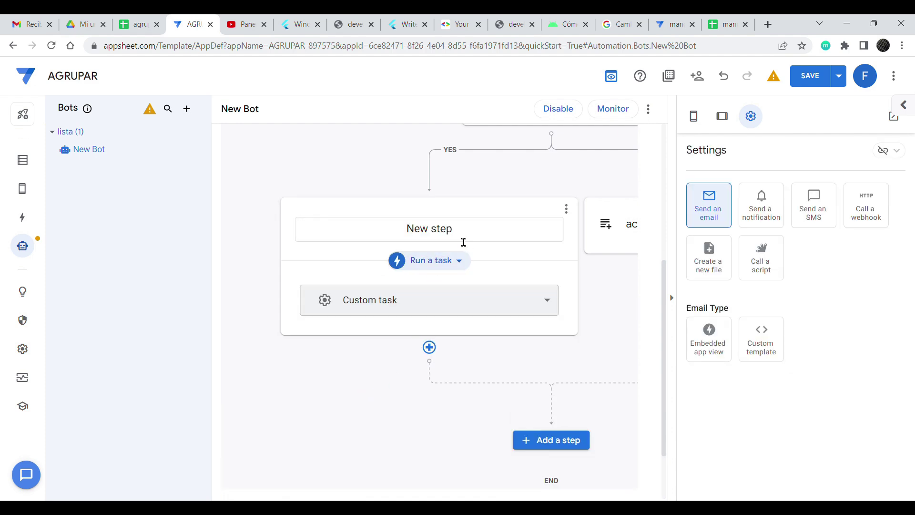
left_click(462, 241)
left_click_drag(462, 242, 377, 237)
type("llamar a")
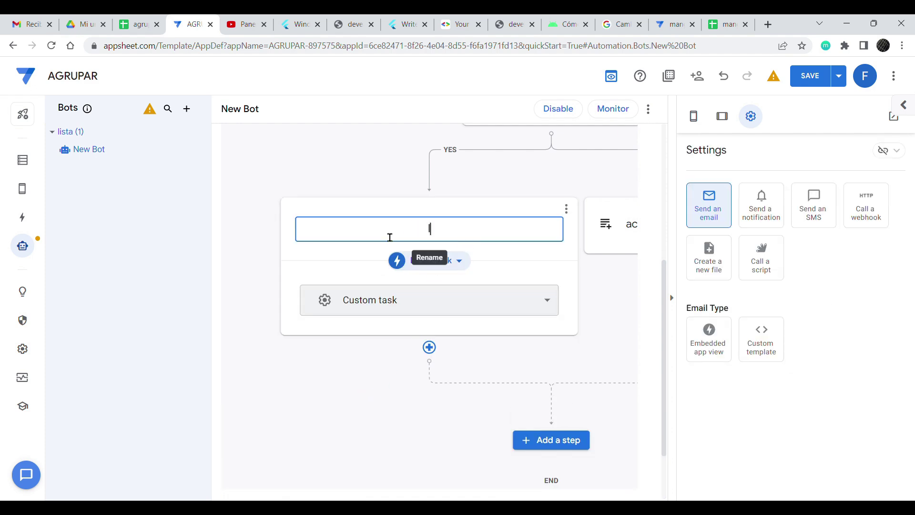
key("BackSpace")
type("operacion")
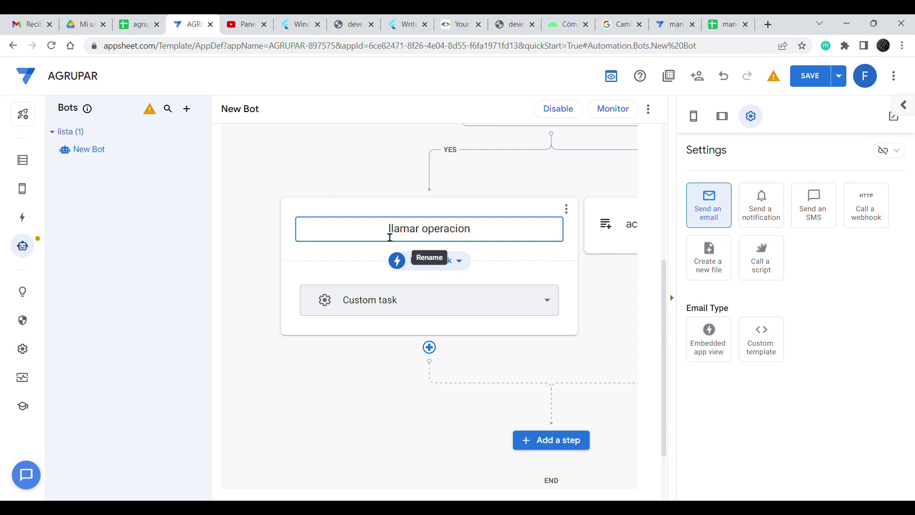
Make llamar operacion a data action that runs an action on rows, with referenced table resumen and referenced action operacion.
left_click(466, 261)
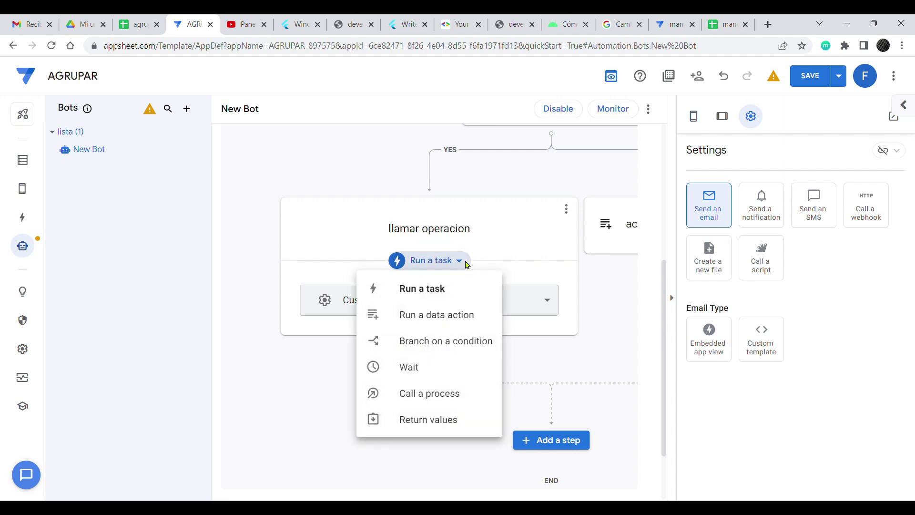
left_click(445, 316)
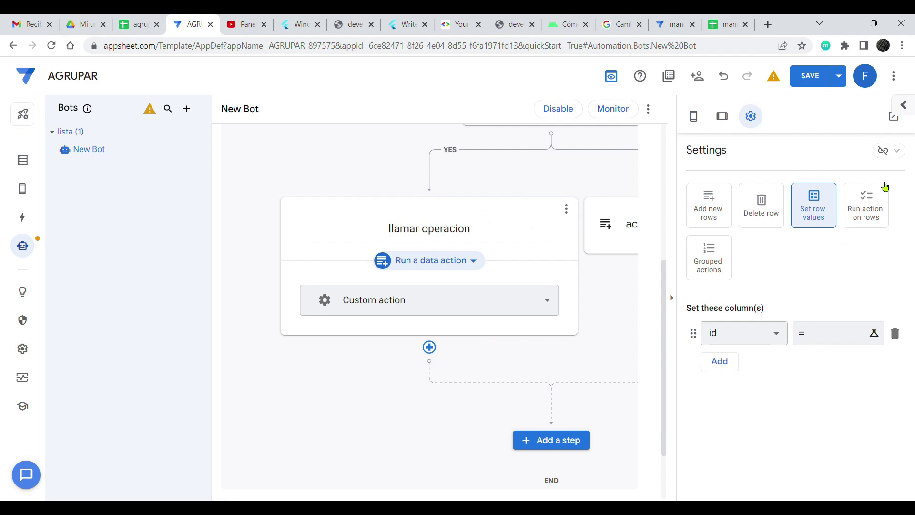
left_click(872, 210)
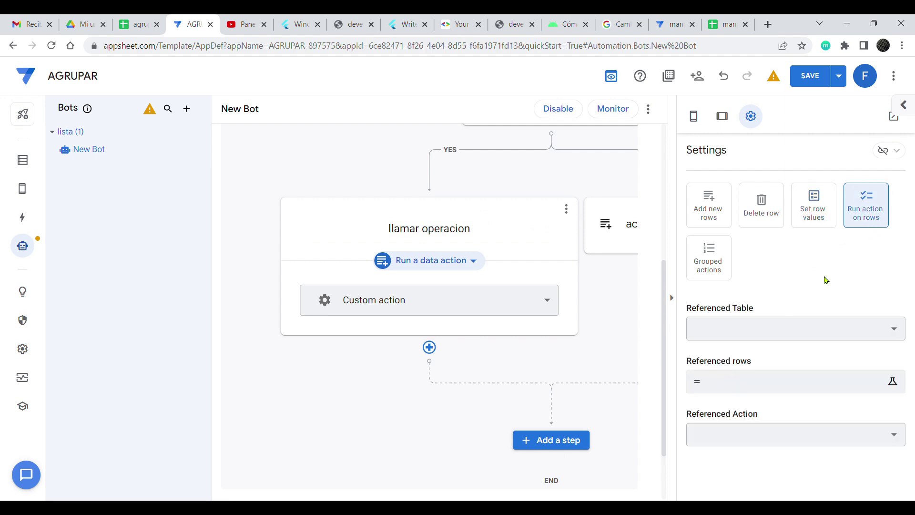
left_click(892, 328)
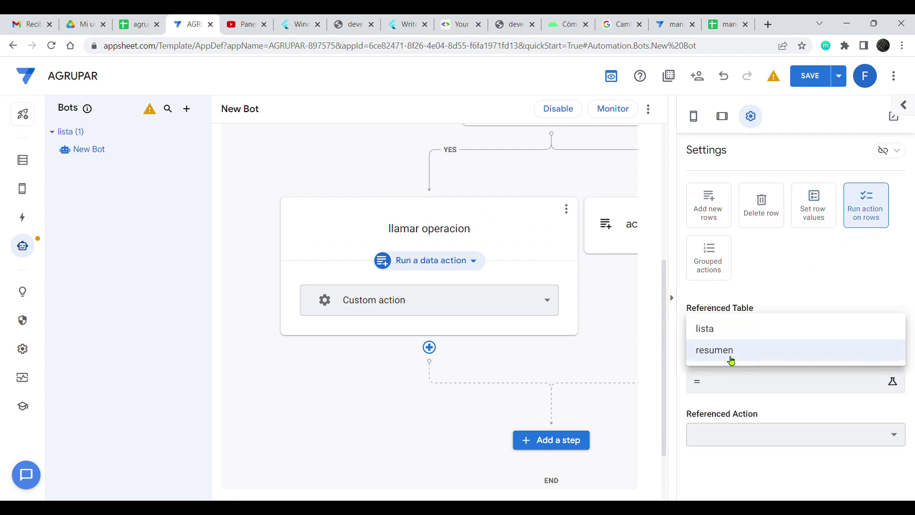
left_click(731, 355)
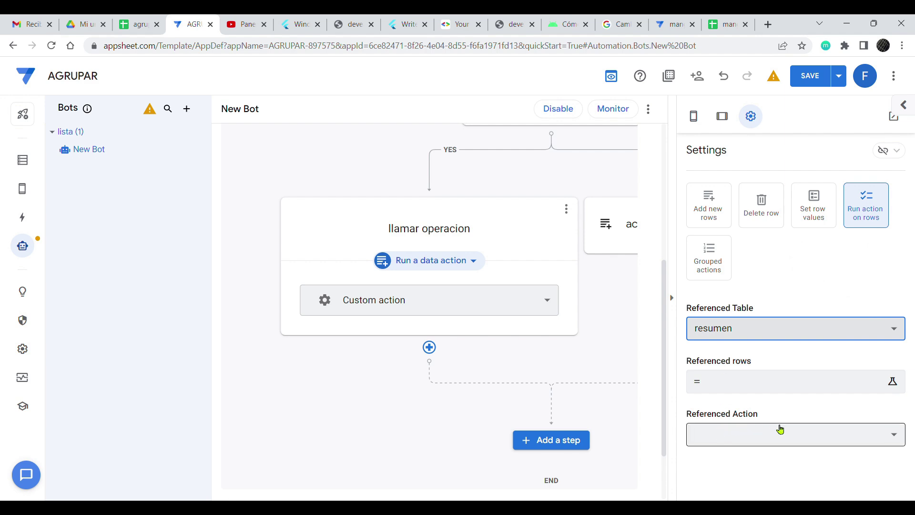
left_click(887, 440)
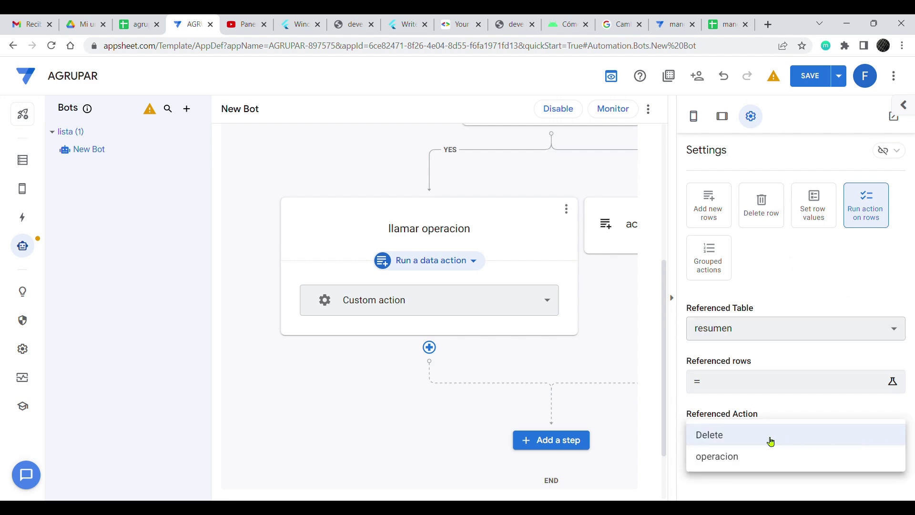
left_click(726, 459)
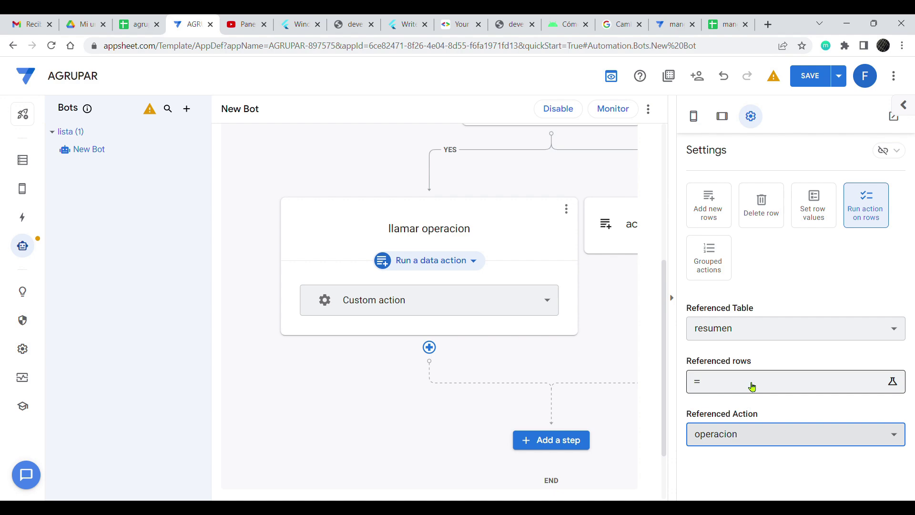
Open the Referenced rows expression and copy the SELECT(resumen[id_res], ...) expression under filas referenciadas from the expresiones.cbl notes.
left_click(753, 387)
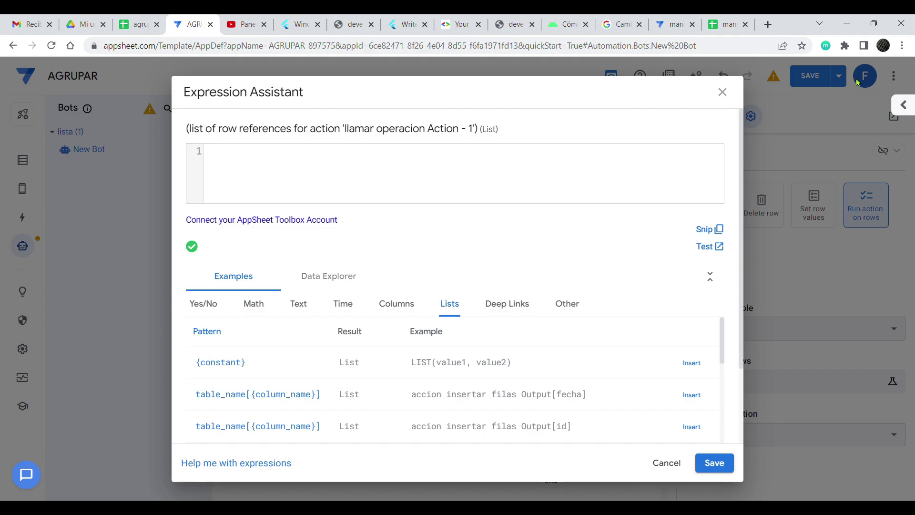
key("alt+Tab")
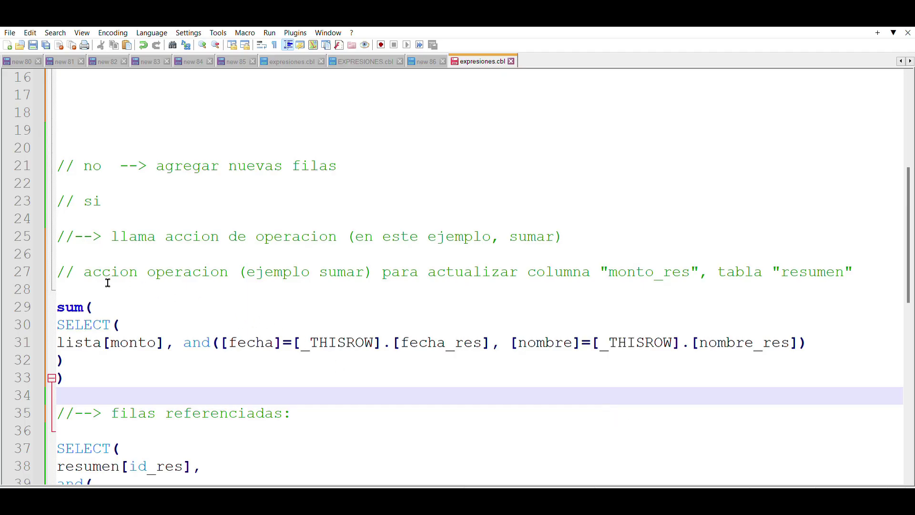
scroll(104, 279, "down", 2)
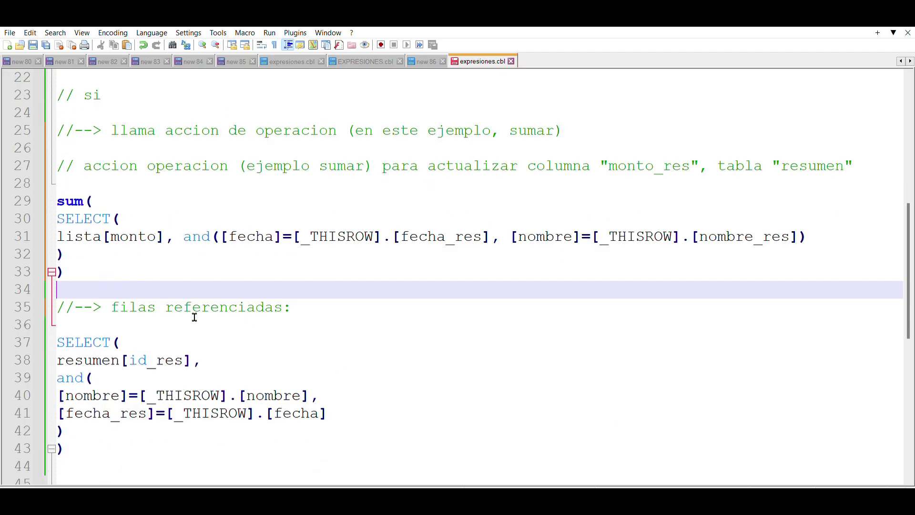
scroll(195, 317, "down", 1)
left_click(126, 289)
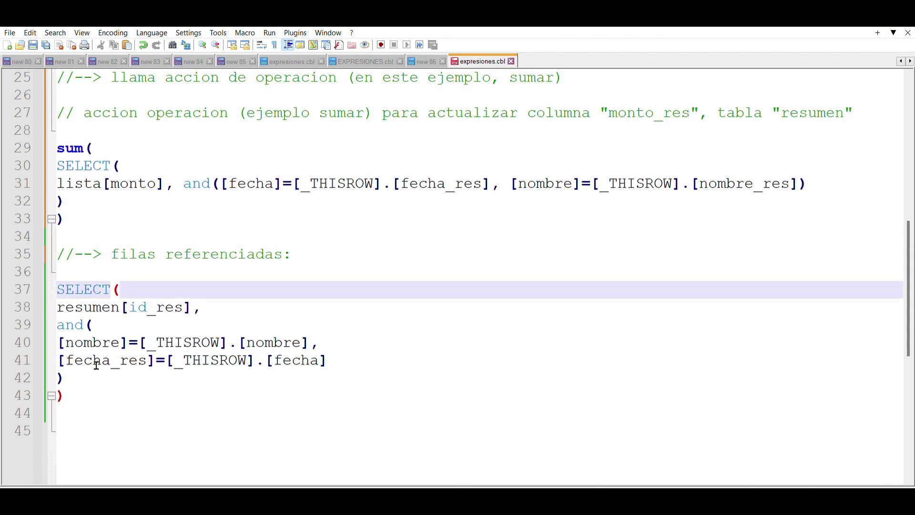
left_click(129, 305)
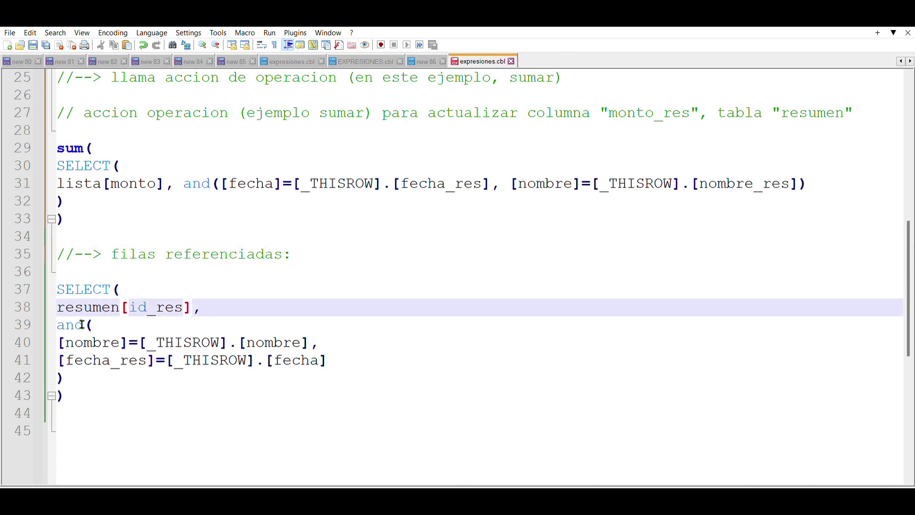
left_click_drag(328, 360, 57, 335)
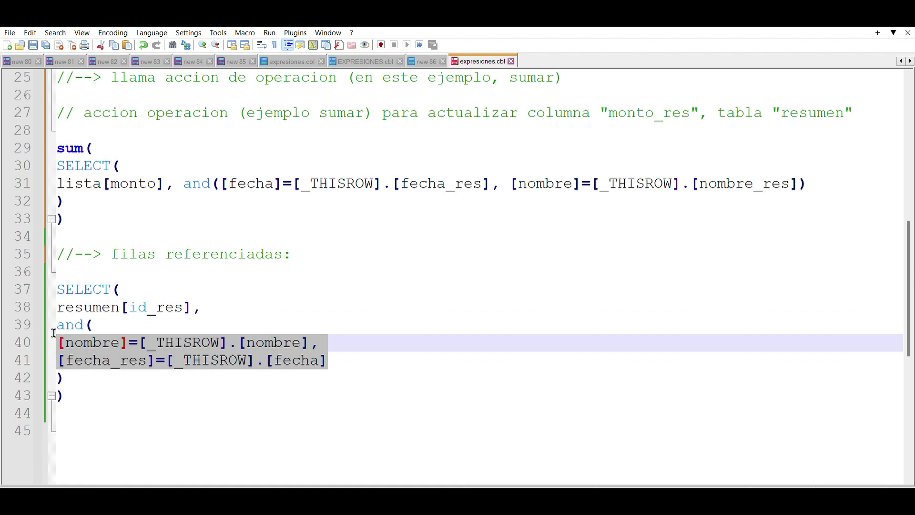
left_click_drag(75, 389, 46, 291)
key("ctrl+c")
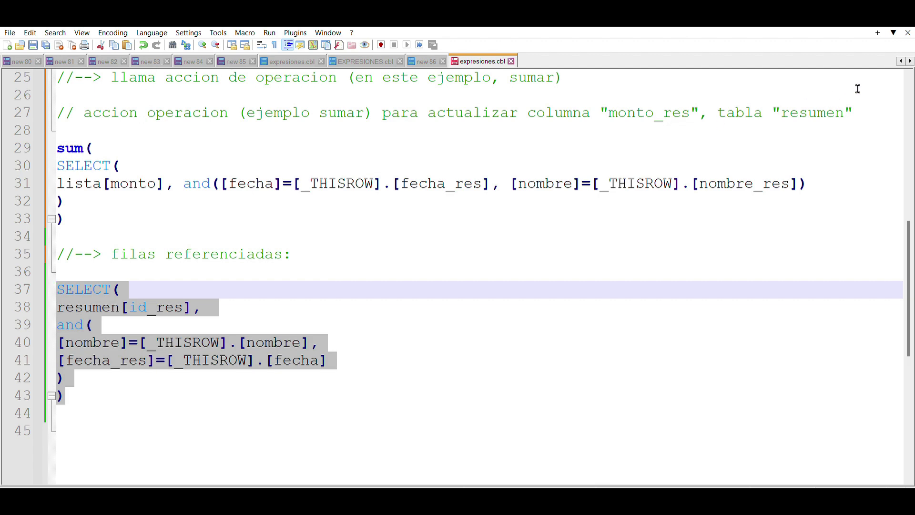
Return to AppSheet, set Referenced rows to the copied SELECT(resumen[id_res], ...) expression, and save the app.
key("alt+Tab")
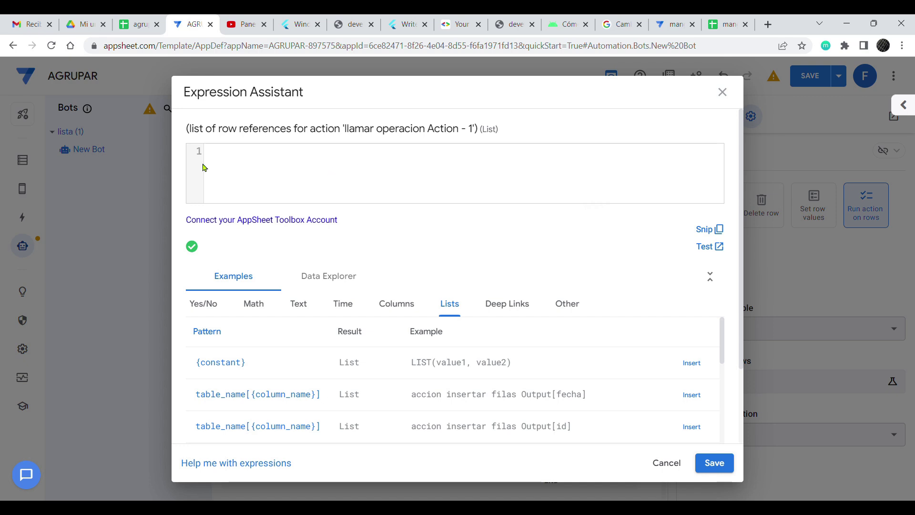
key("ctrl+v")
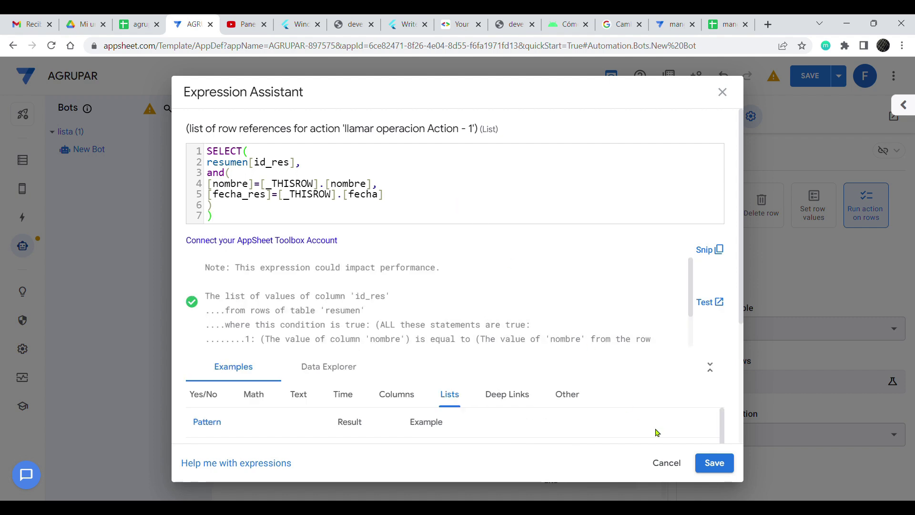
left_click(713, 463)
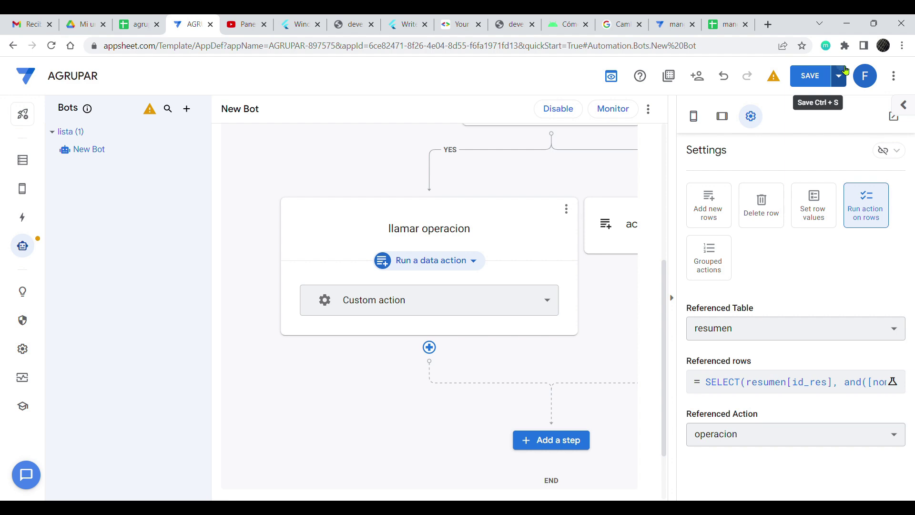
left_click(841, 76)
left_click(771, 104)
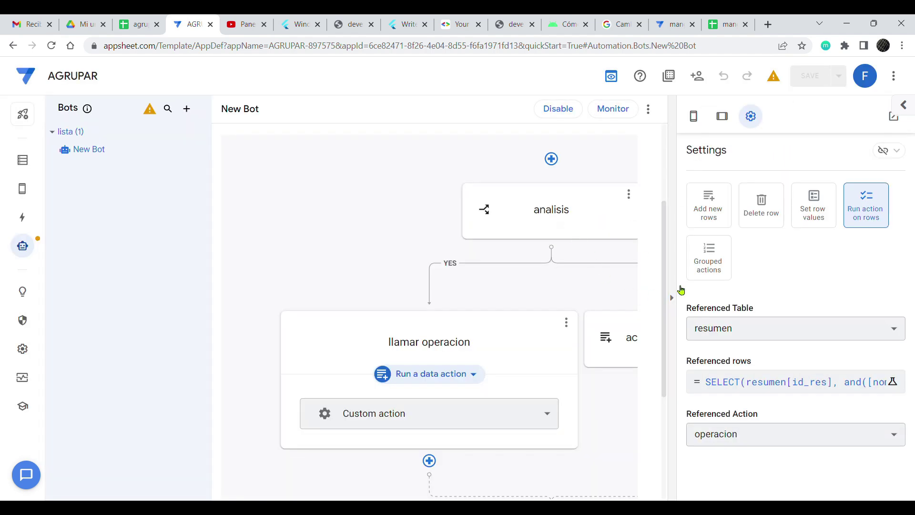
Review New Bot's process: the analisis condition and the settings of the accion insertar filas and llamar operacion steps.
left_click(673, 297)
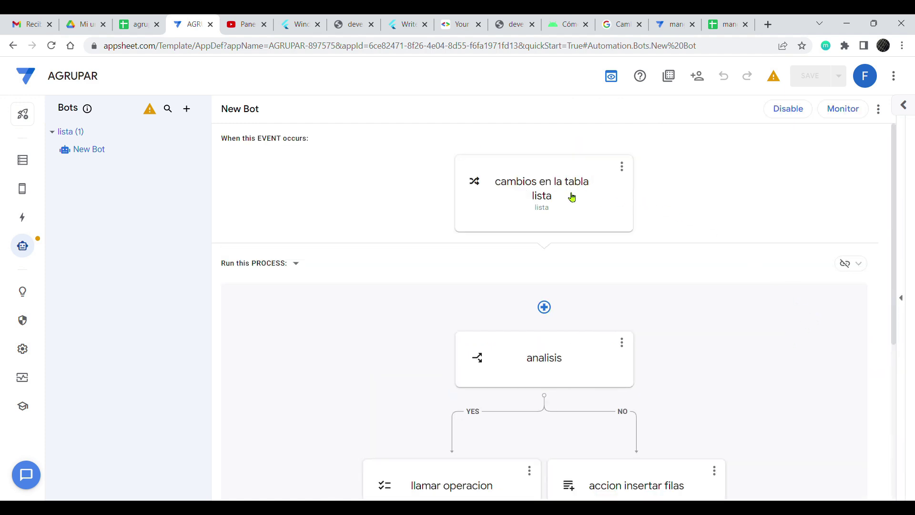
scroll(685, 266, "down", 3)
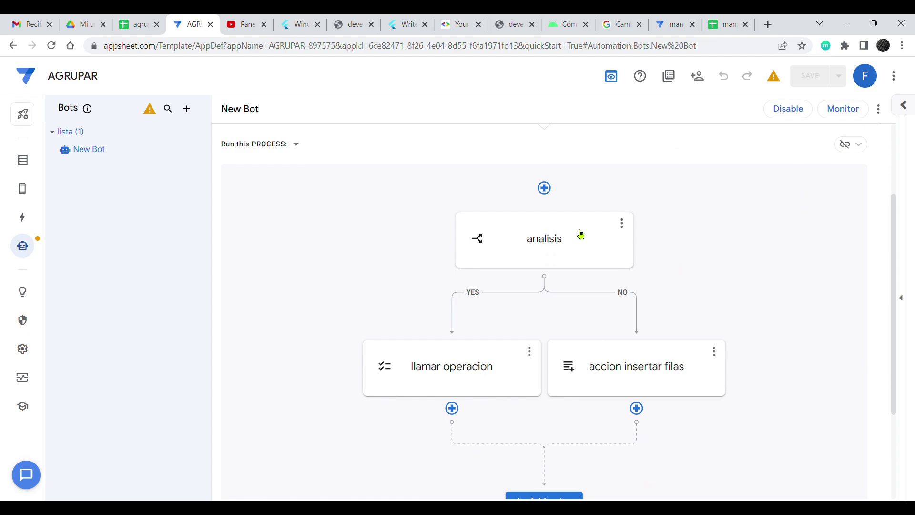
left_click(581, 234)
left_click(583, 309)
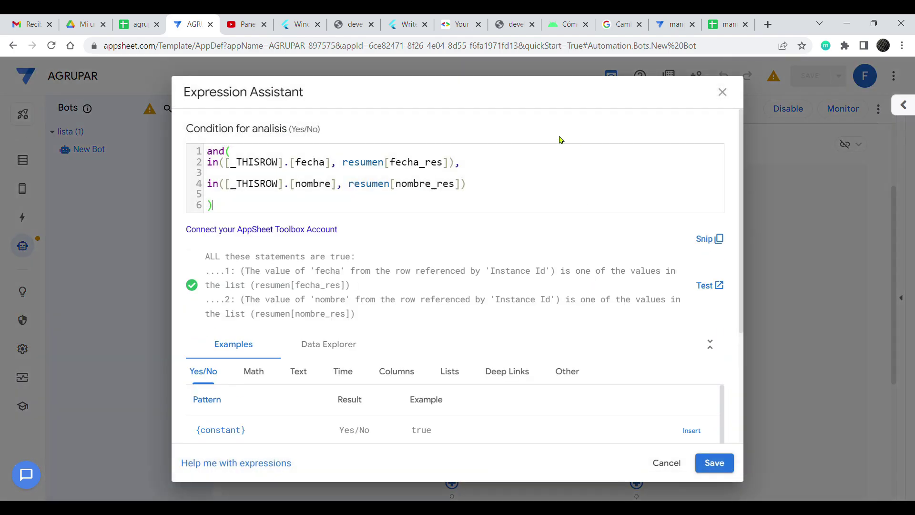
left_click(726, 94)
scroll(701, 317, "down", 3)
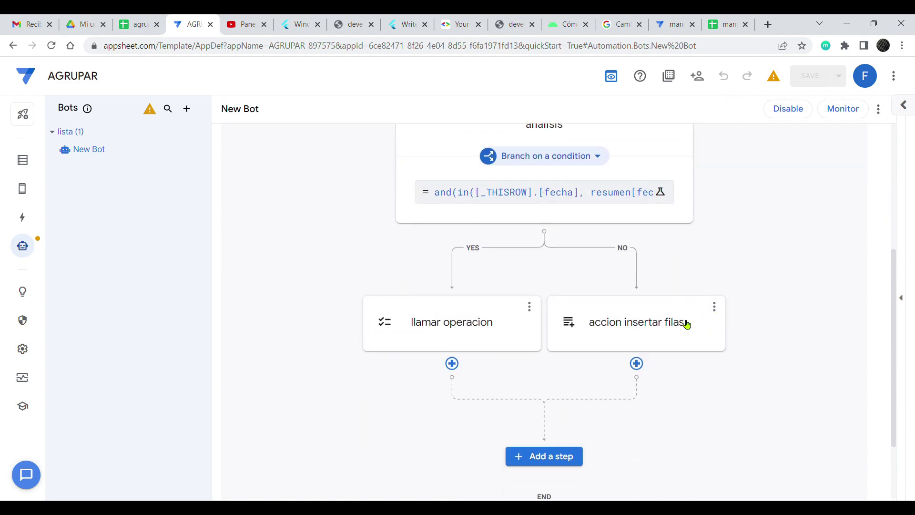
left_click(652, 337)
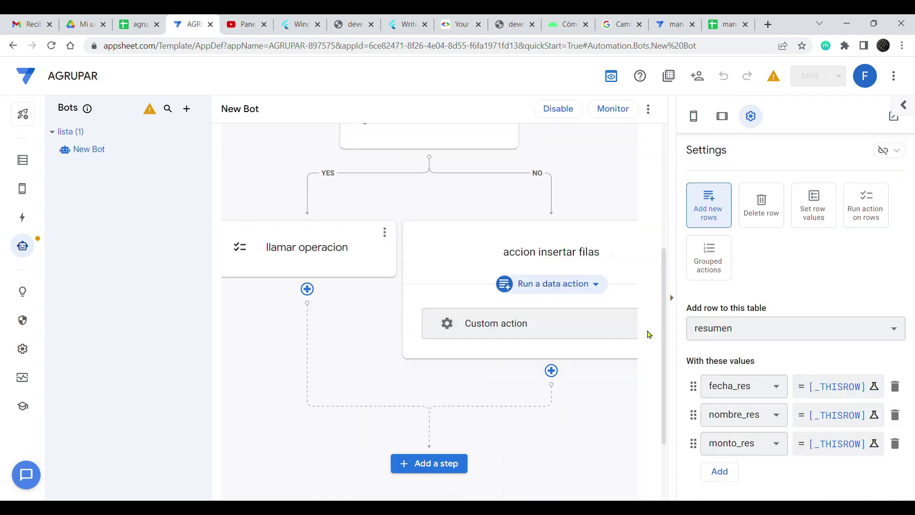
left_click(323, 255)
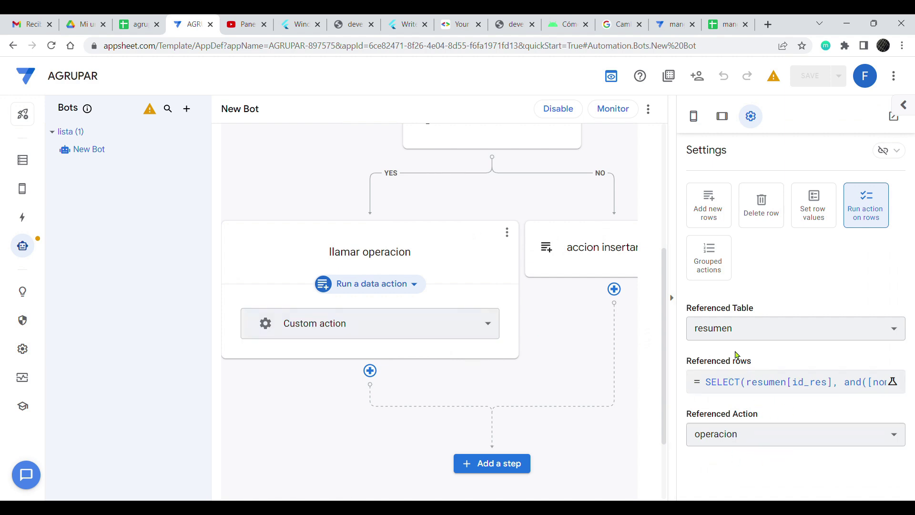
Open the app's resumen view settings and switch the app preview to the tablet layout.
mouse_move(28, 194)
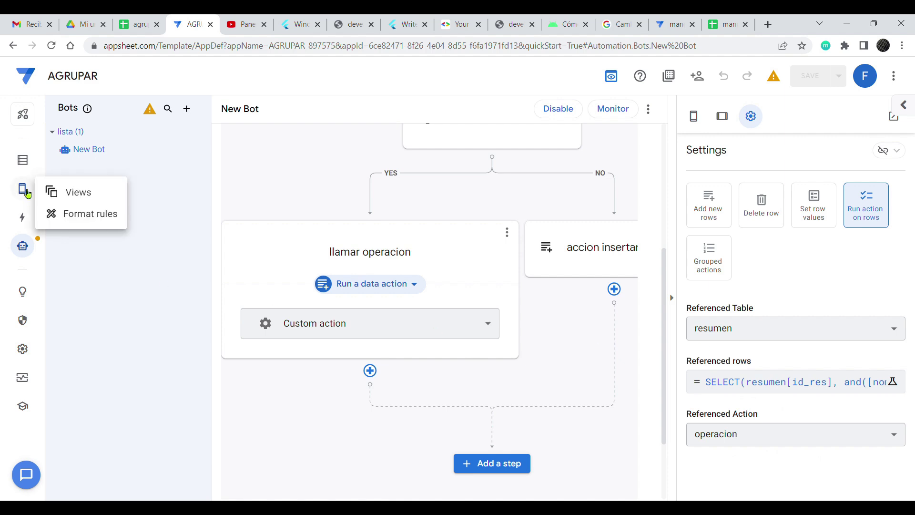
left_click(85, 193)
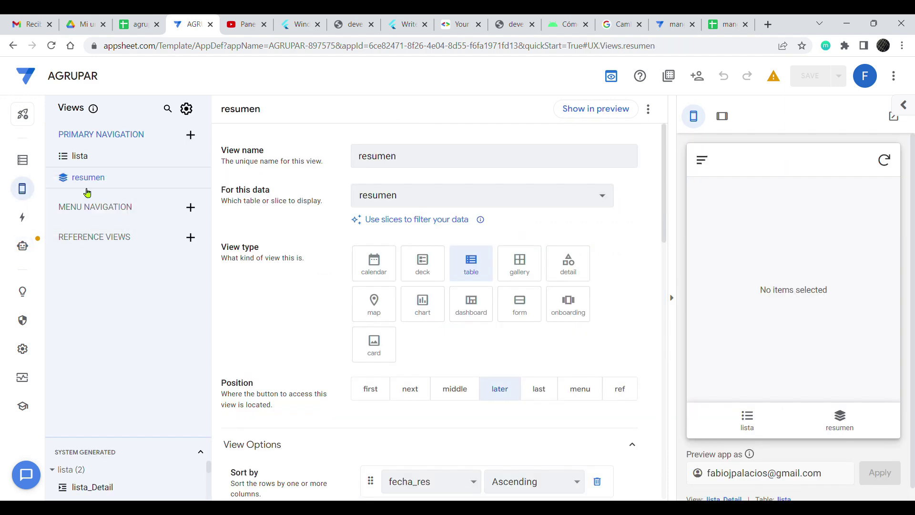
left_click(724, 114)
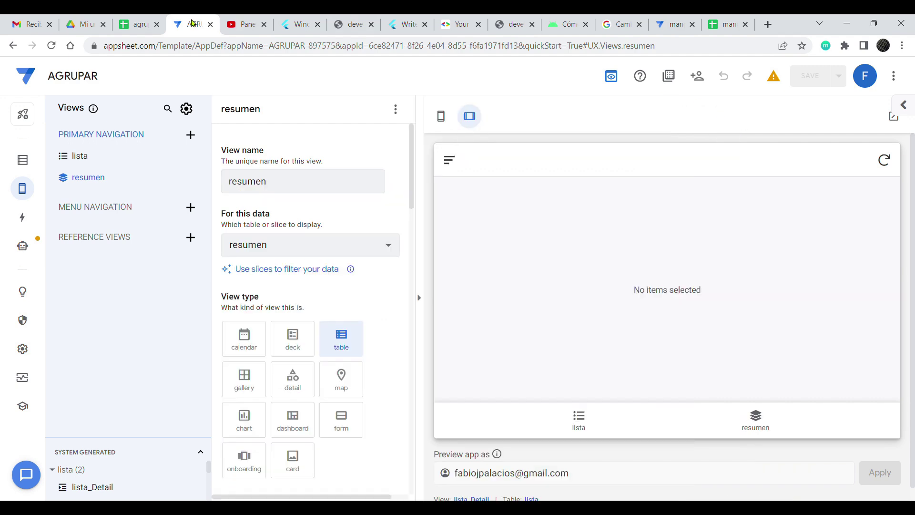
Switch to the agrupar spreadsheet and inspect the lista and resumen sheets, including the resumen column headers.
left_click(139, 24)
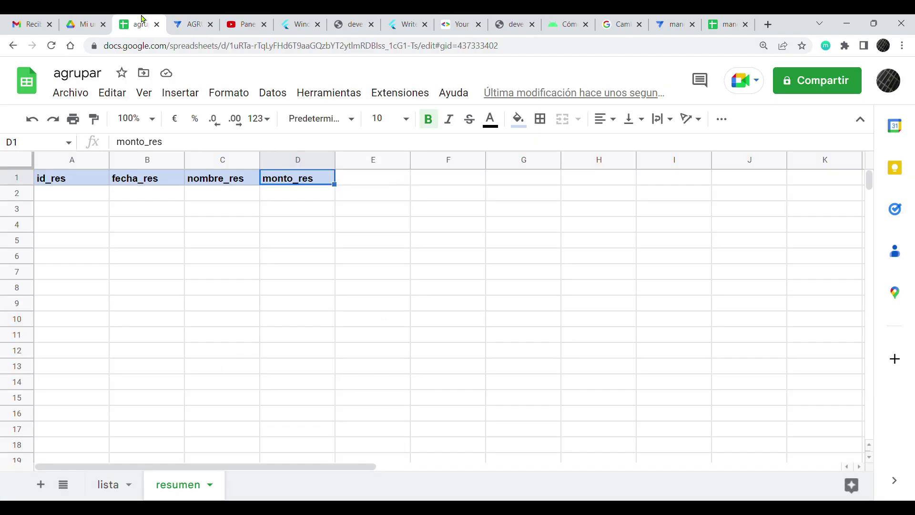
left_click(117, 480)
left_click(191, 484)
key("Tab")
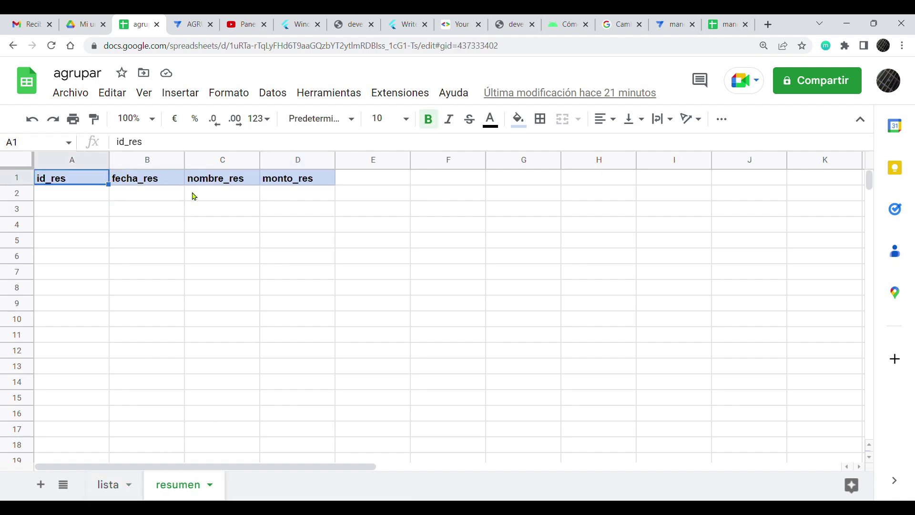
key("shift+Tab")
key("shift+Tab")
key("shift+Tab")
key("shift+Tab")
key("Tab")
key("Tab")
key("Tab")
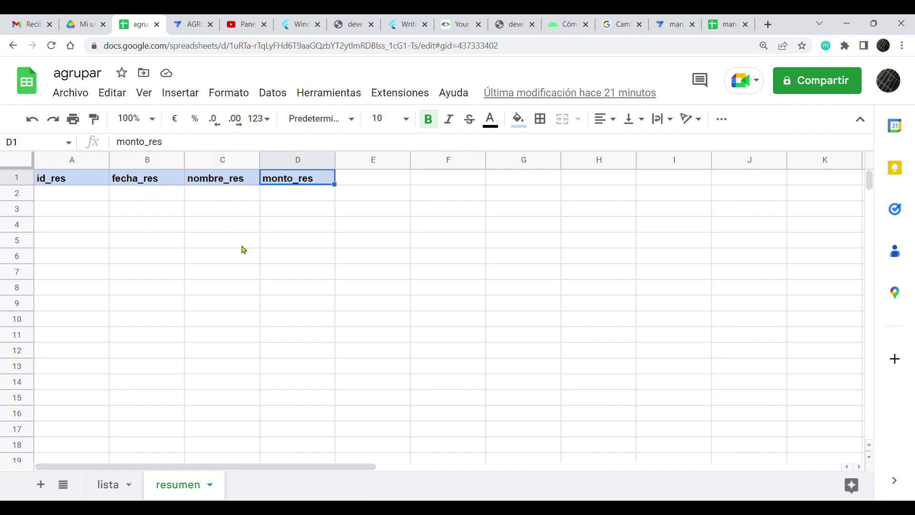
Return to AppSheet and save a new lista record dated 03/03/2023 with a sample first name and monto 50.
left_click(192, 25)
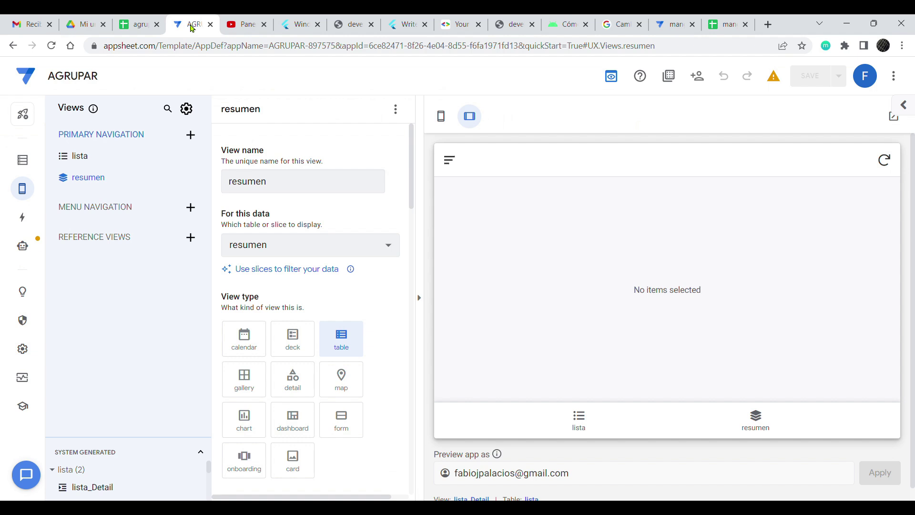
left_click(584, 414)
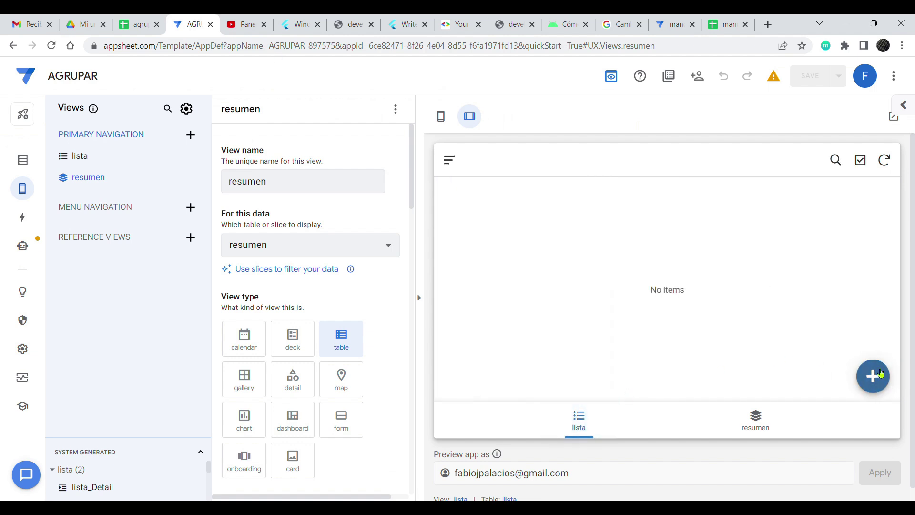
left_click(876, 377)
left_click(553, 296)
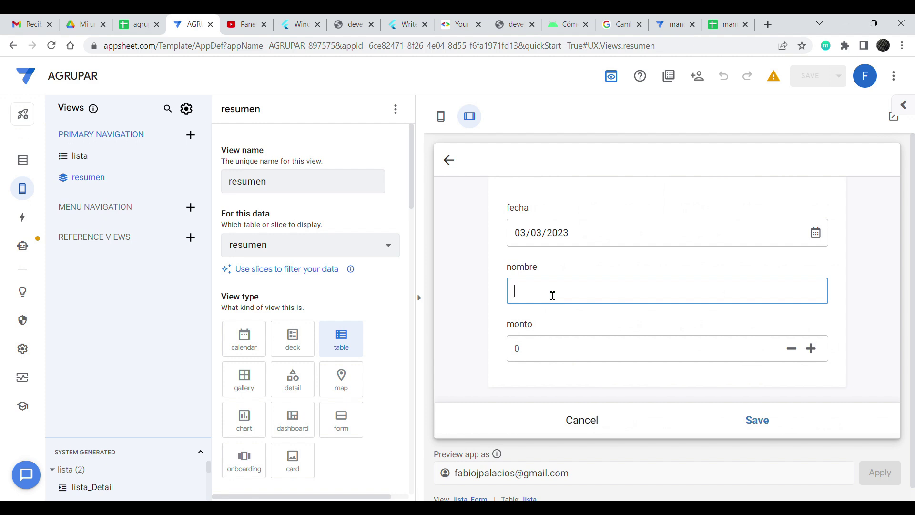
left_click(539, 352)
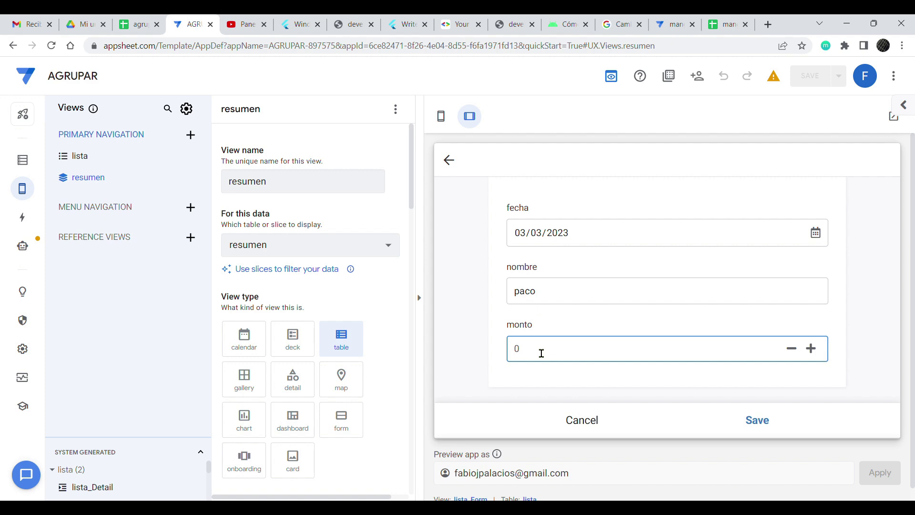
left_click(760, 421)
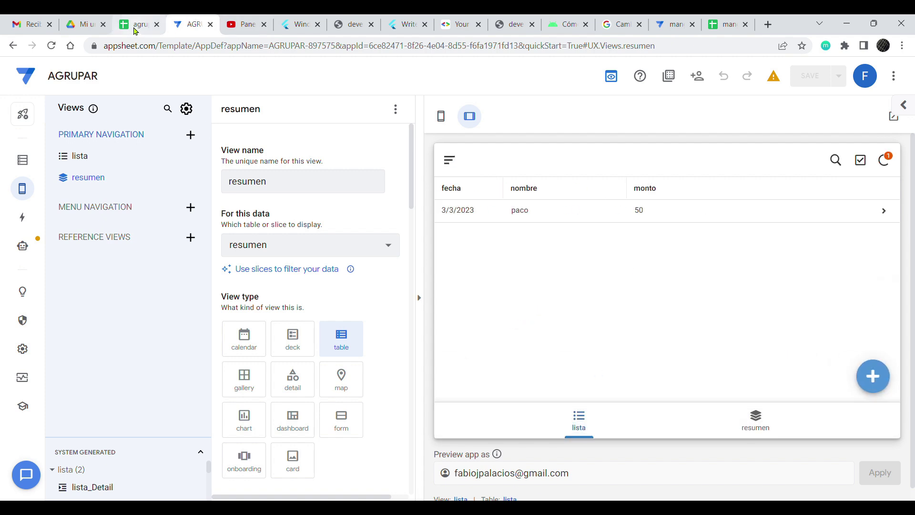
Switch to the agrupar spreadsheet and compare the new record's fecha, nombre and monto in the lista and resumen sheets.
left_click(136, 28)
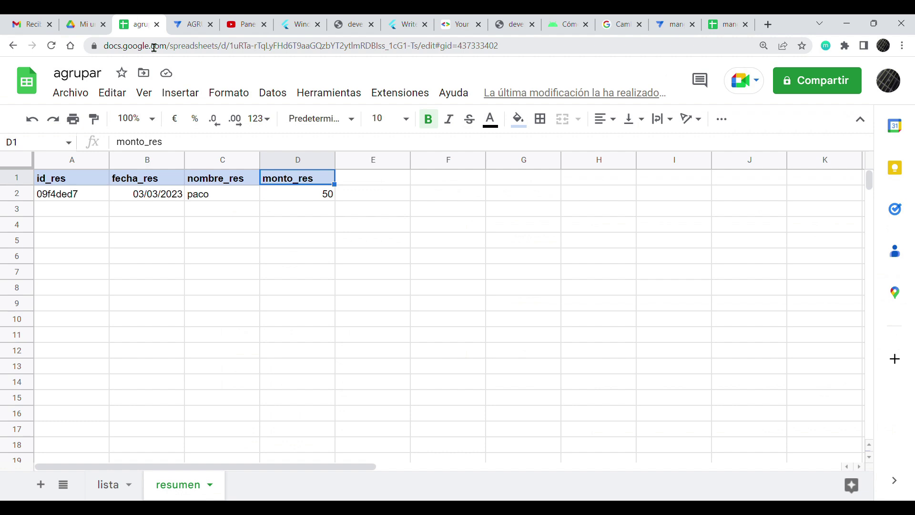
left_click(116, 485)
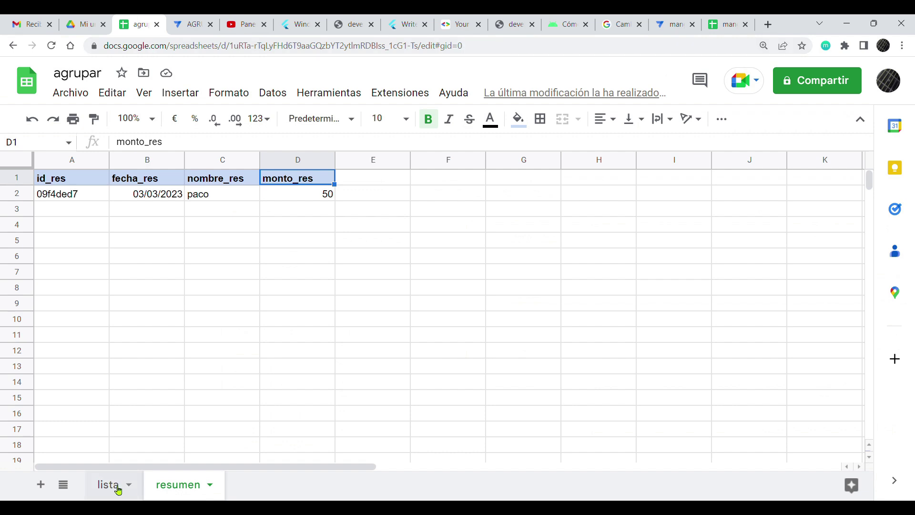
left_click(165, 488)
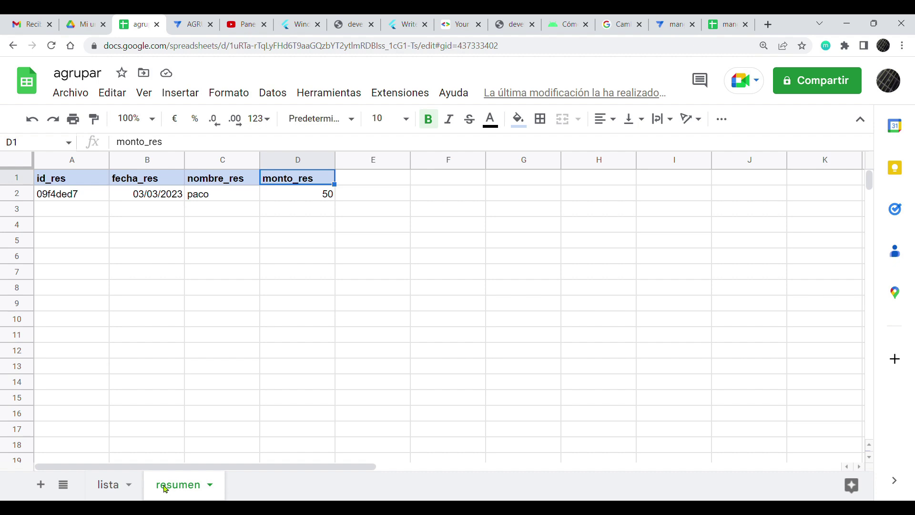
left_click(115, 487)
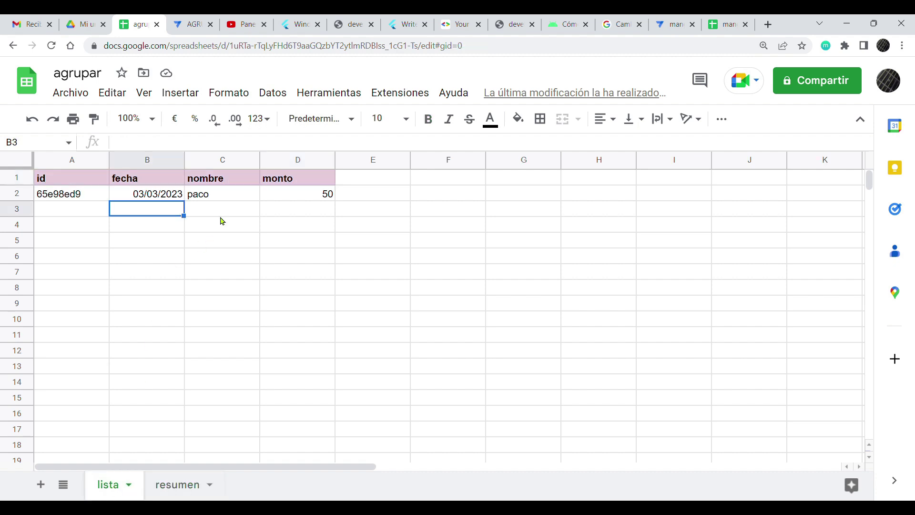
left_click(222, 201)
left_click(303, 197)
left_click(224, 197)
left_click(142, 199)
left_click(307, 198)
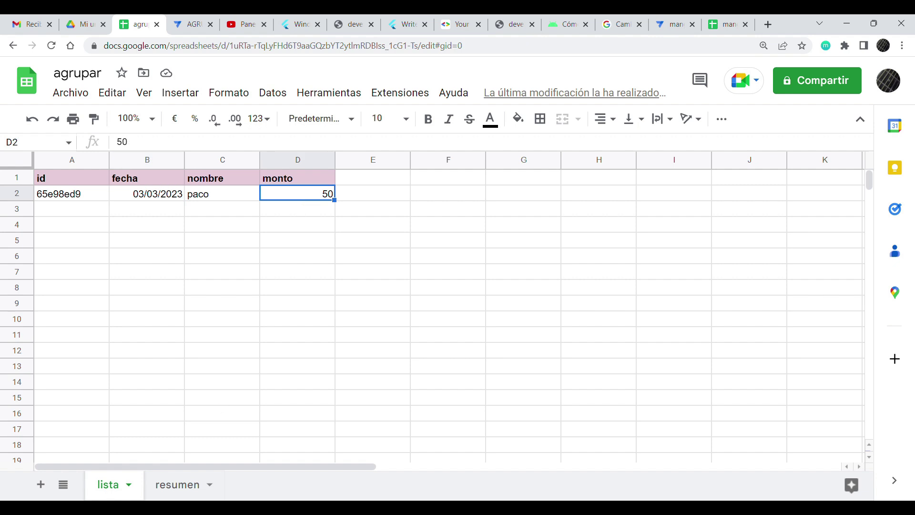
left_click(182, 486)
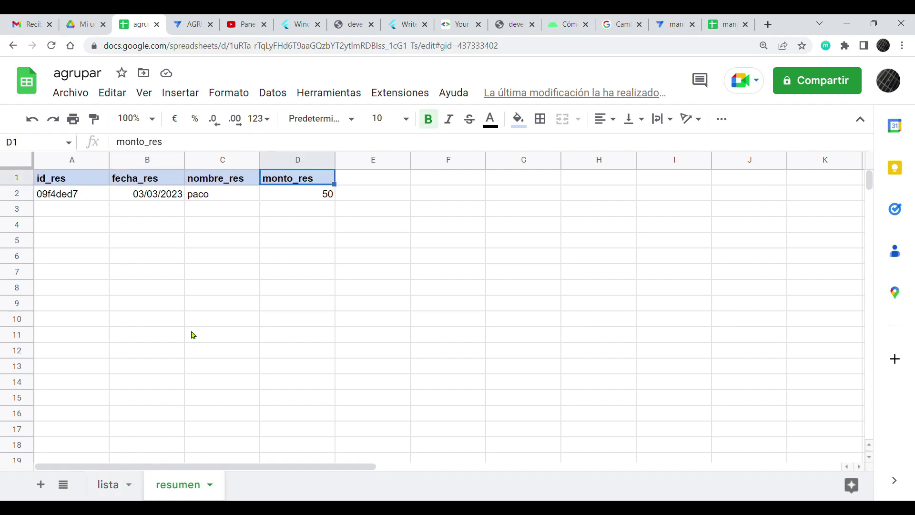
left_click(319, 199)
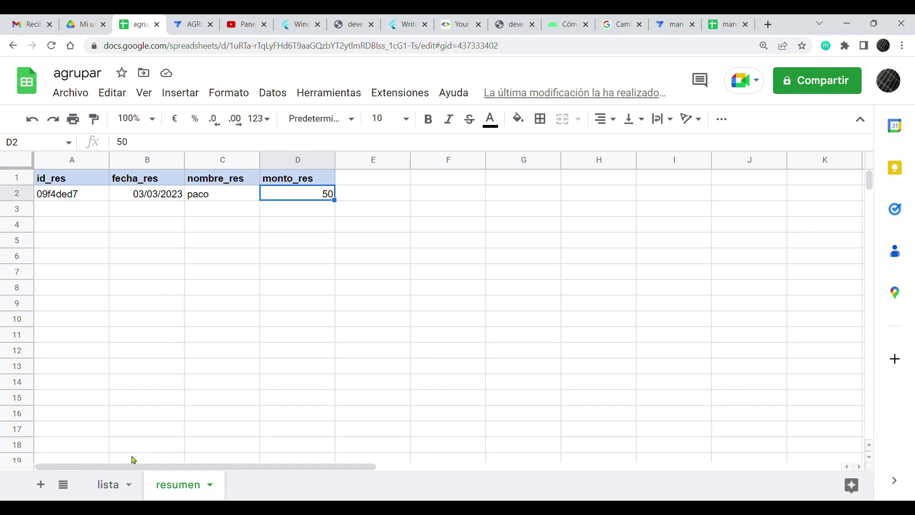
Return to AppSheet and save a second lista record with the same date and name and monto 30.
left_click(189, 25)
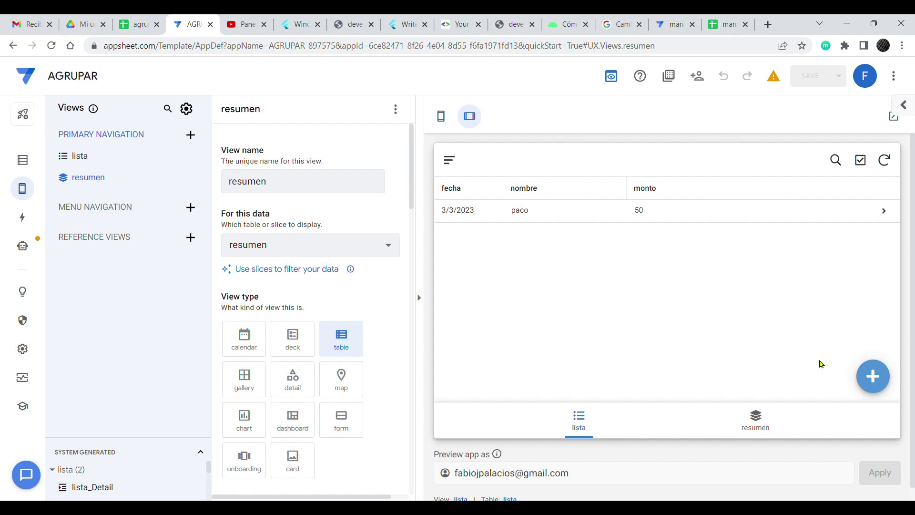
left_click(873, 377)
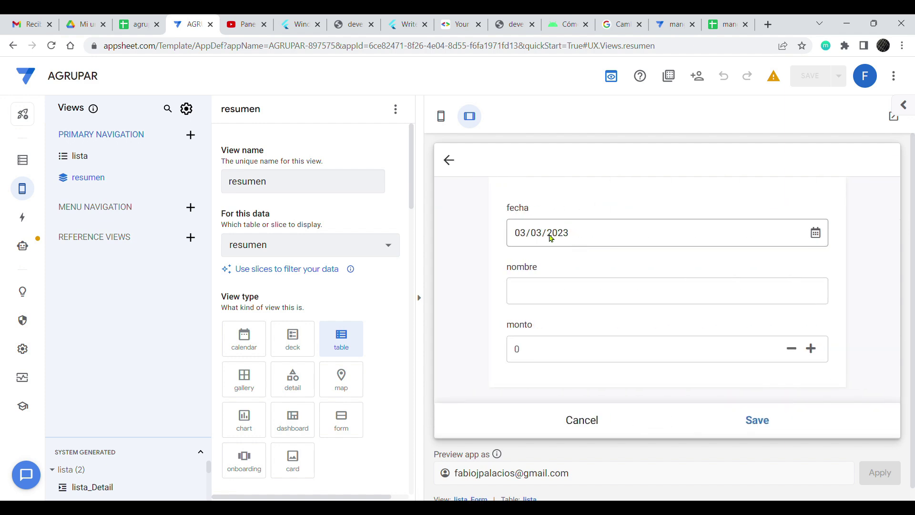
left_click(554, 292)
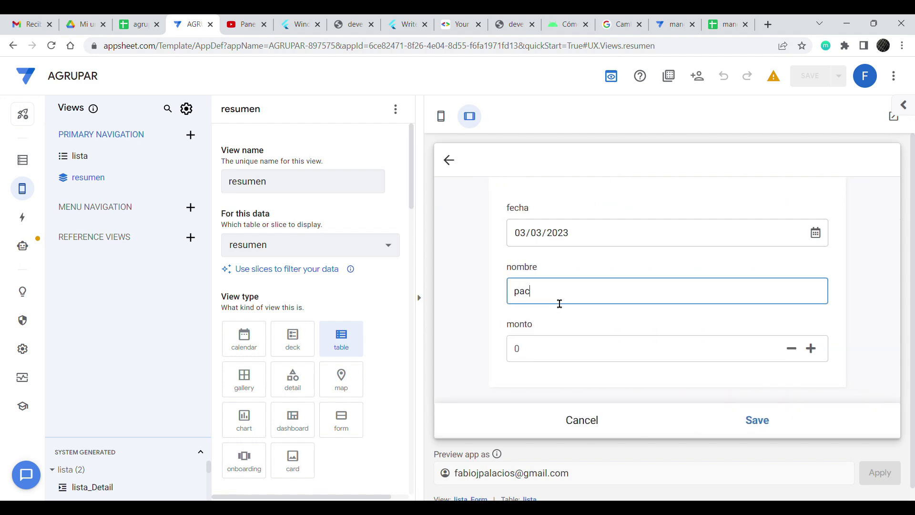
left_click(568, 356)
type("30")
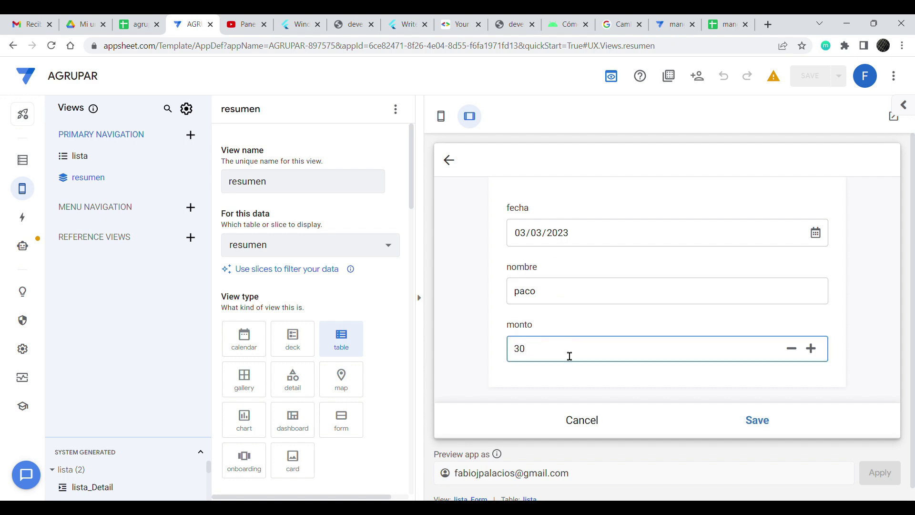
left_click(758, 419)
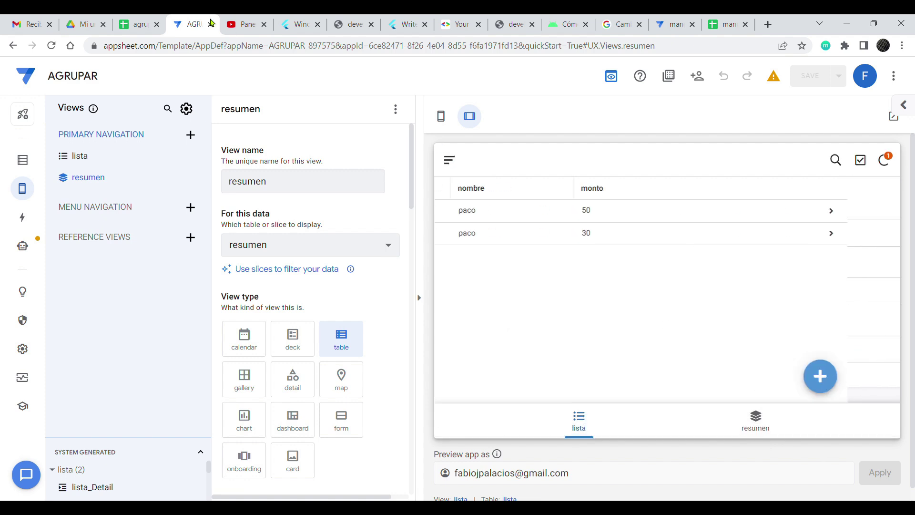
Switch to the agrupar spreadsheet and check the resumen amount against the two lista records sharing a date and name.
left_click(143, 30)
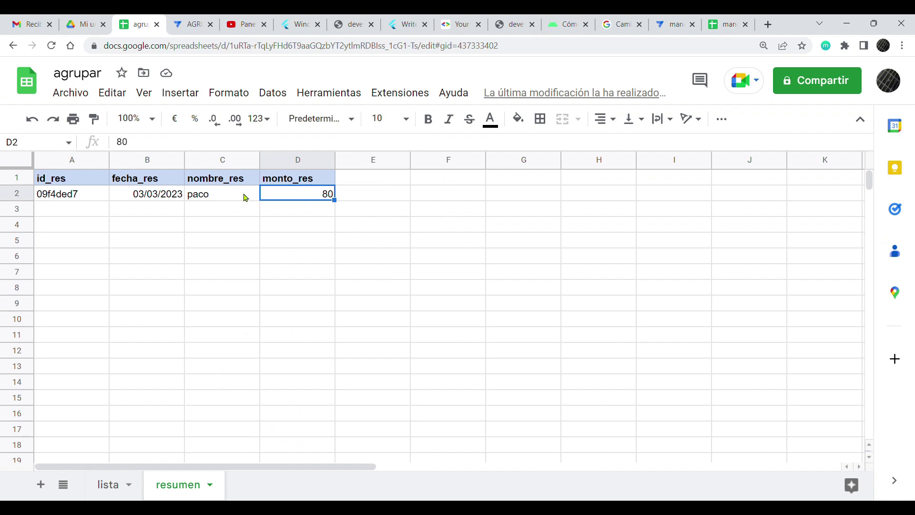
left_click(107, 484)
left_click(296, 207)
left_click(296, 196)
left_click(153, 196)
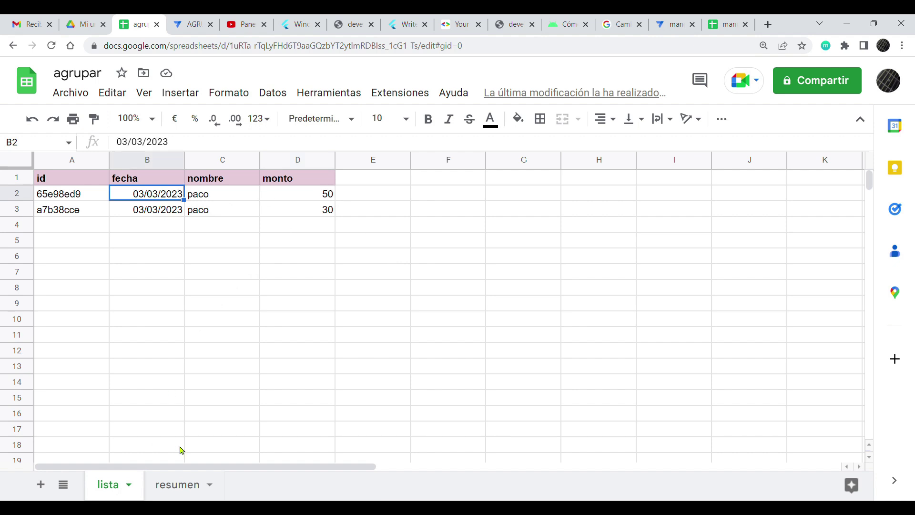
left_click(179, 484)
Return to AppSheet and save a lista record with fecha 03/04/2023, the same name and monto 40.
left_click(191, 25)
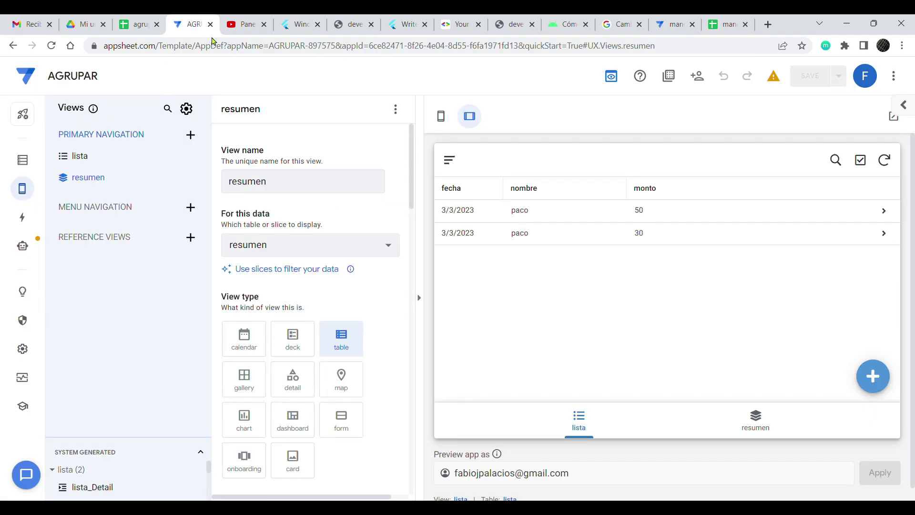
left_click(873, 377)
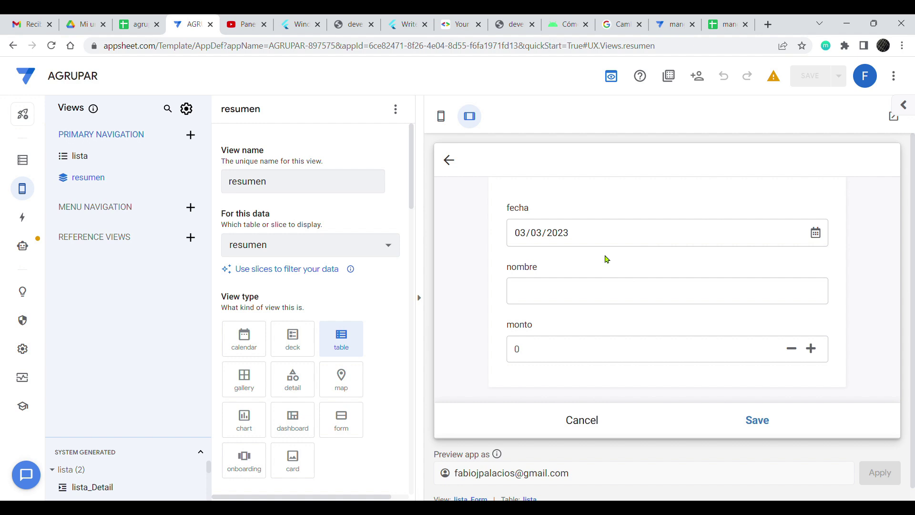
left_click(817, 234)
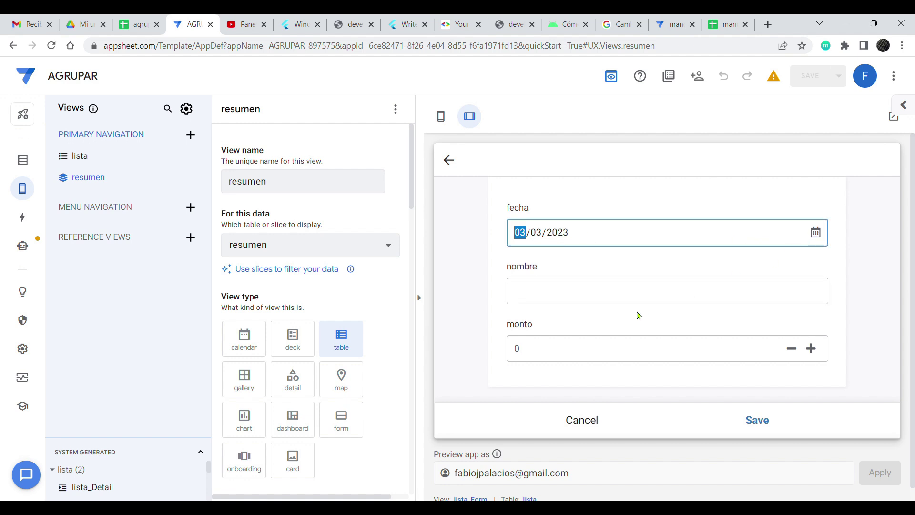
left_click(625, 304)
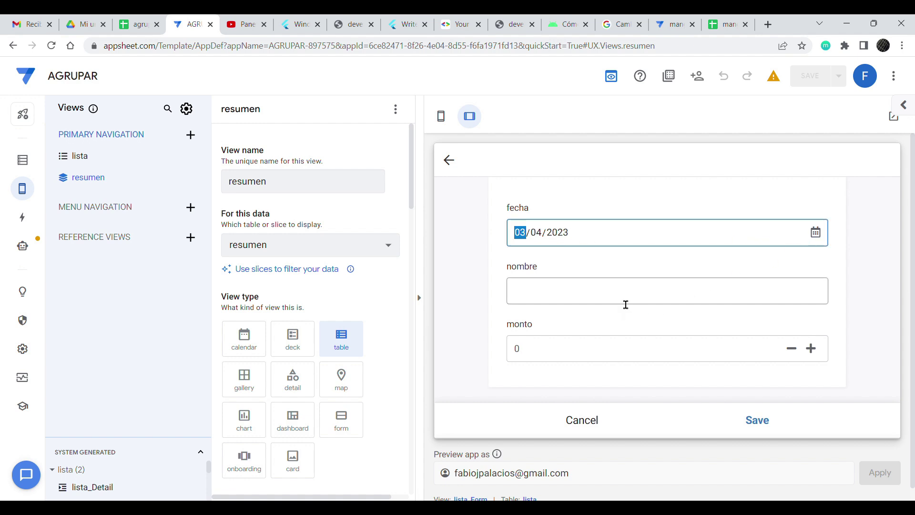
left_click(553, 297)
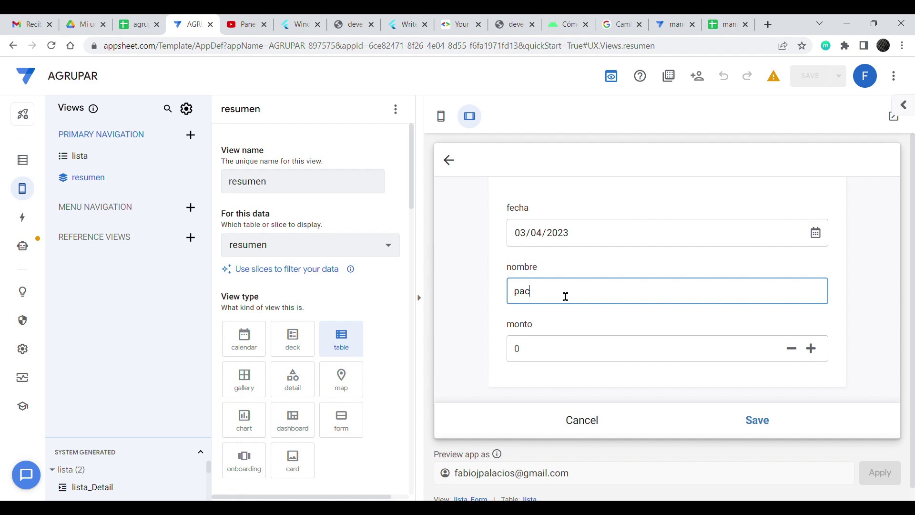
left_click(547, 357)
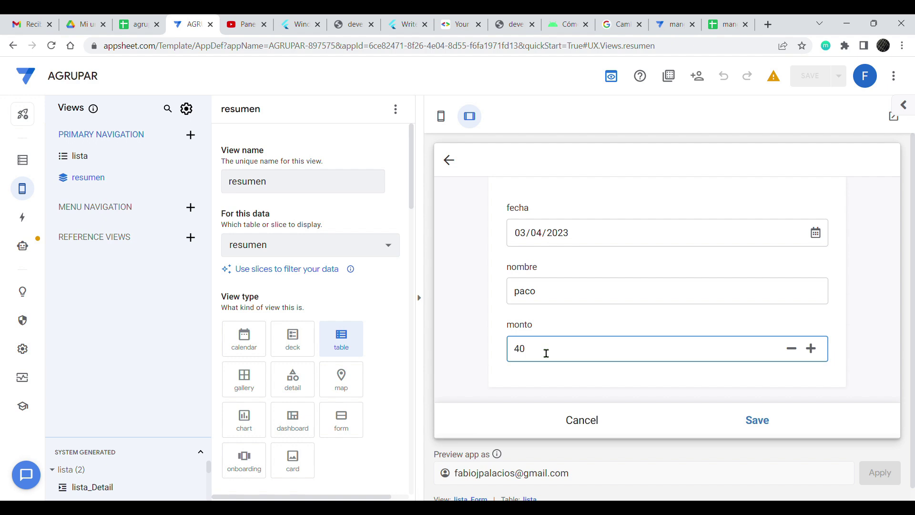
double_click(525, 295)
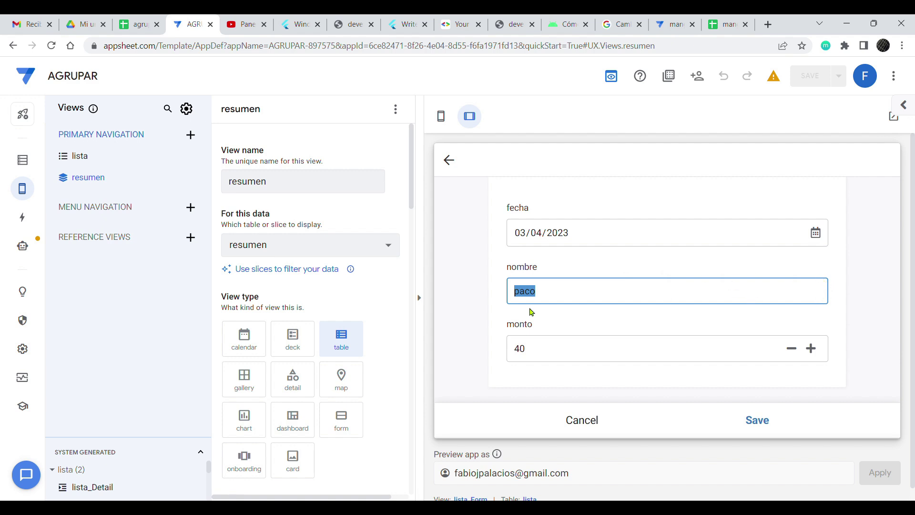
left_click(559, 306)
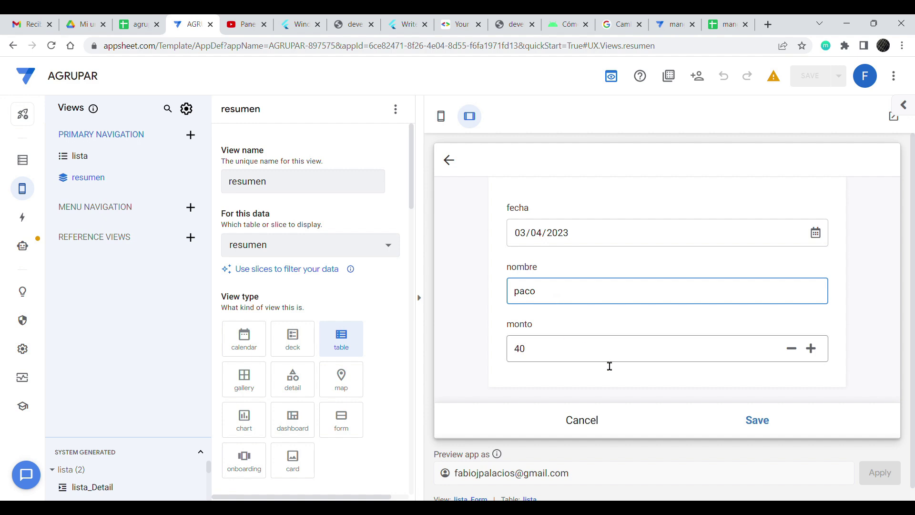
left_click(762, 423)
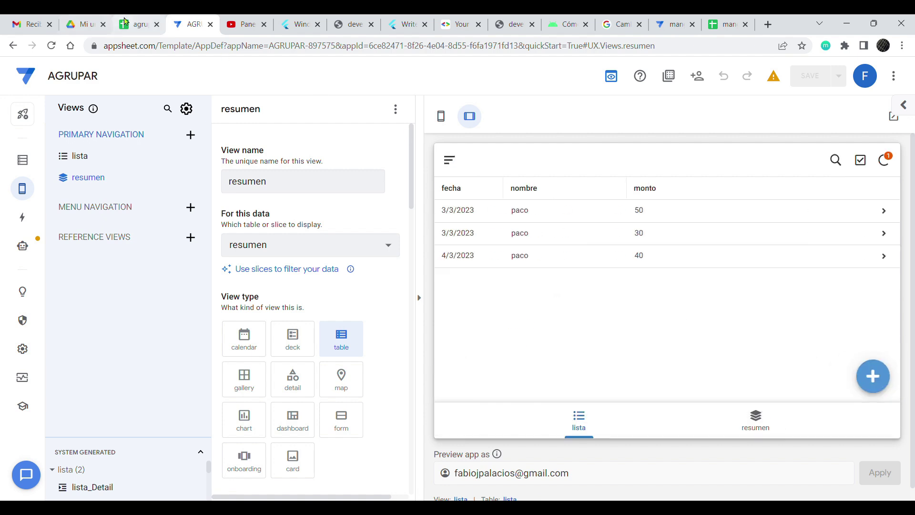
Switch to the agrupar spreadsheet and examine the fecha_res and monto_res values of both rows in the resumen sheet.
left_click(136, 25)
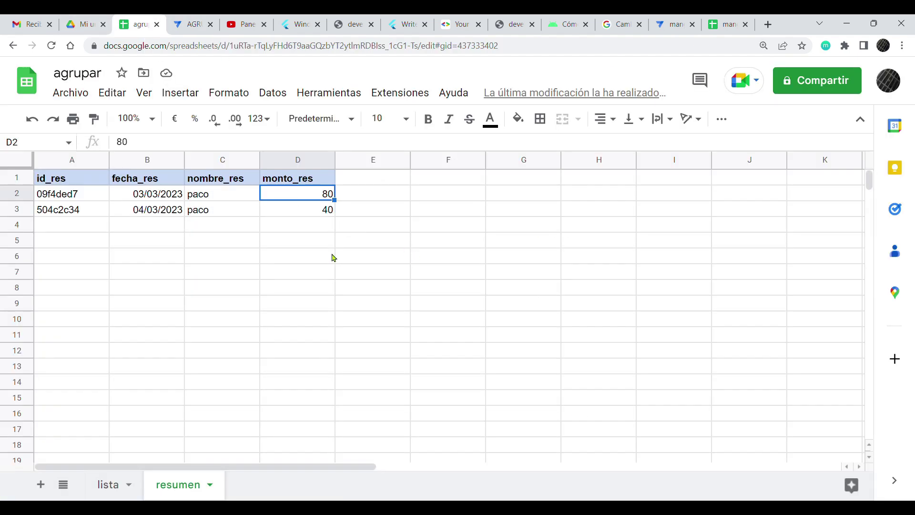
left_click(153, 214)
left_click(303, 215)
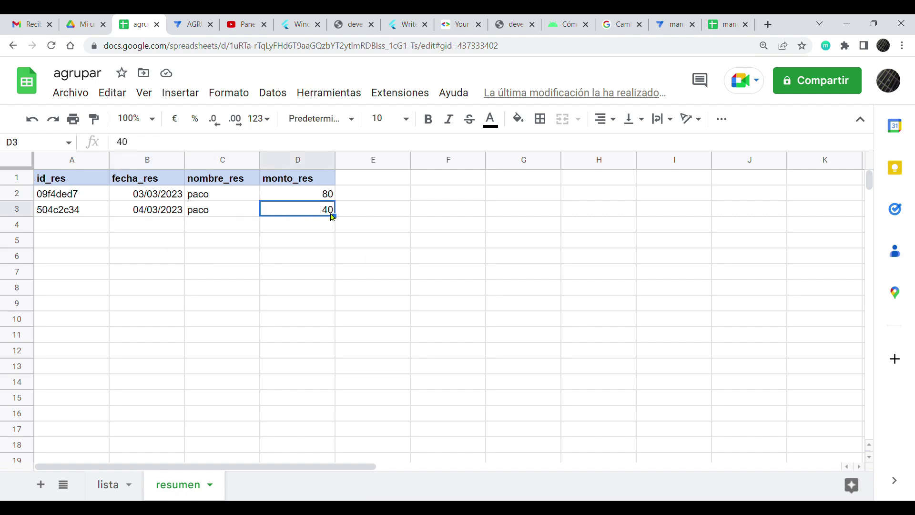
left_click(139, 216)
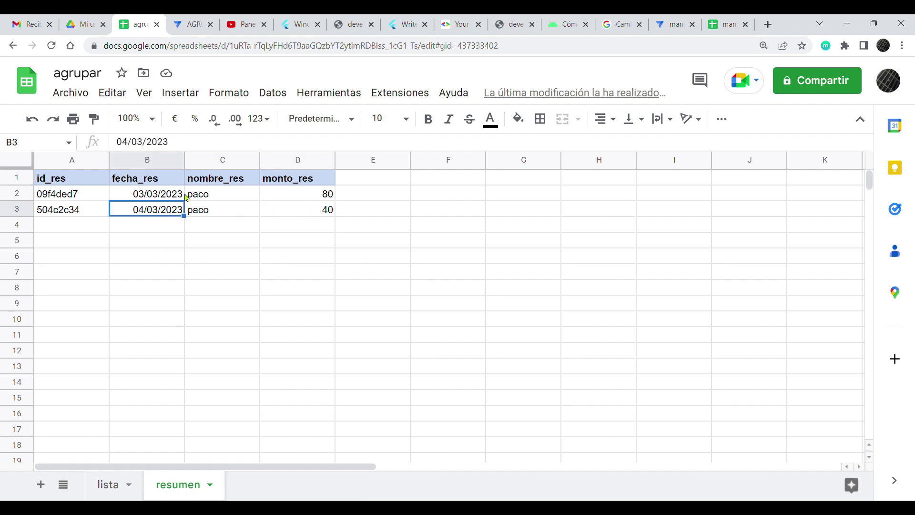
left_click(161, 196)
left_click(315, 199)
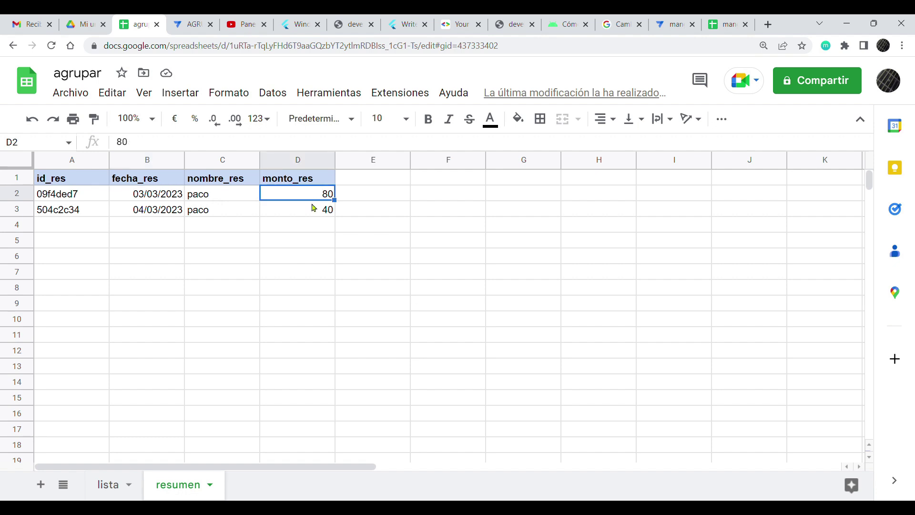
left_click(312, 210)
left_click(180, 213)
left_click(322, 215)
left_click(154, 216)
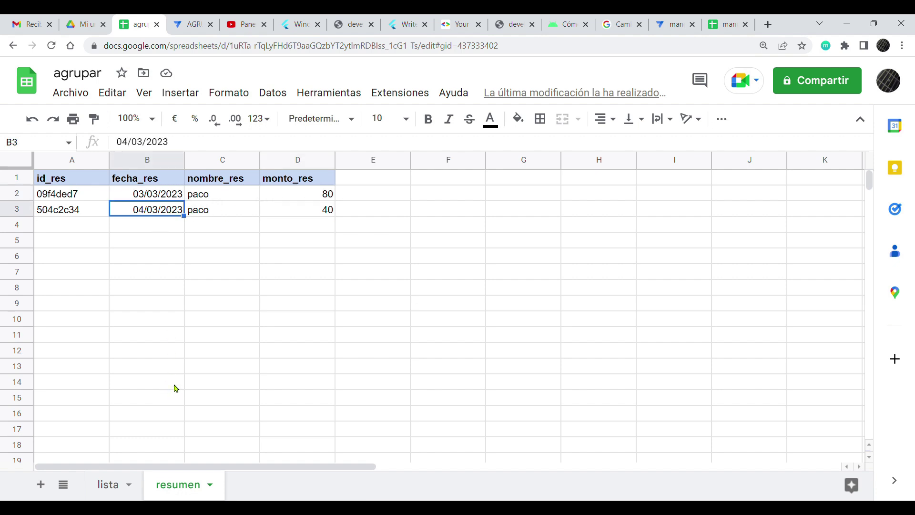
Compare the 04/03/2023 record's fecha and nombre in the lista sheet with its row in the resumen sheet.
left_click(108, 484)
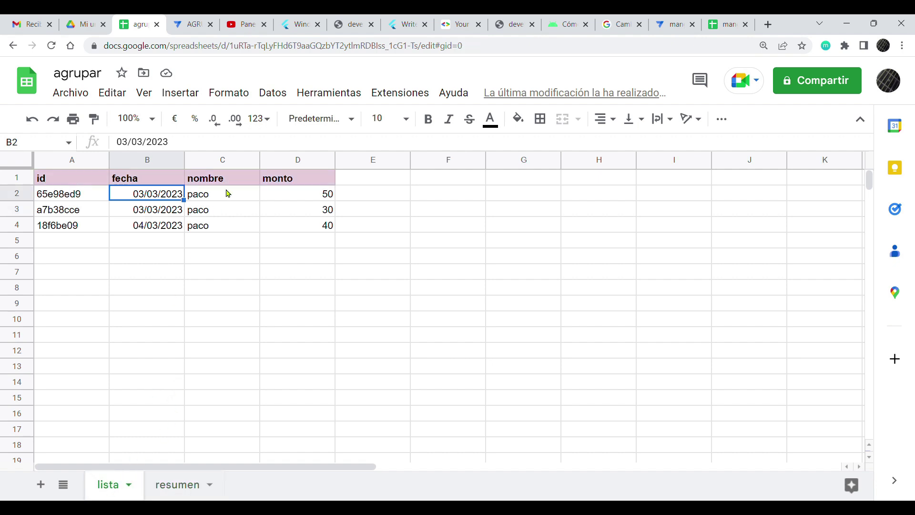
left_click(202, 230)
left_click(144, 228)
left_click(178, 491)
left_click(223, 209)
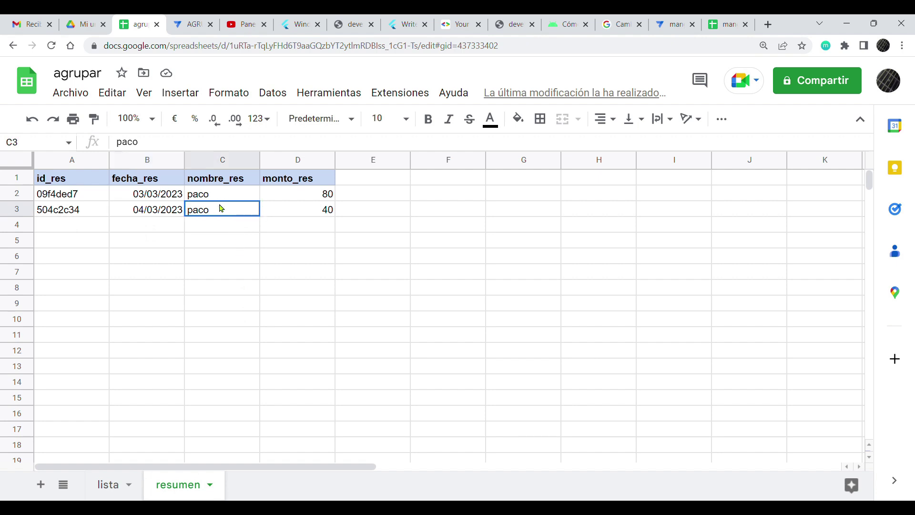
left_click(164, 208)
left_click(205, 216)
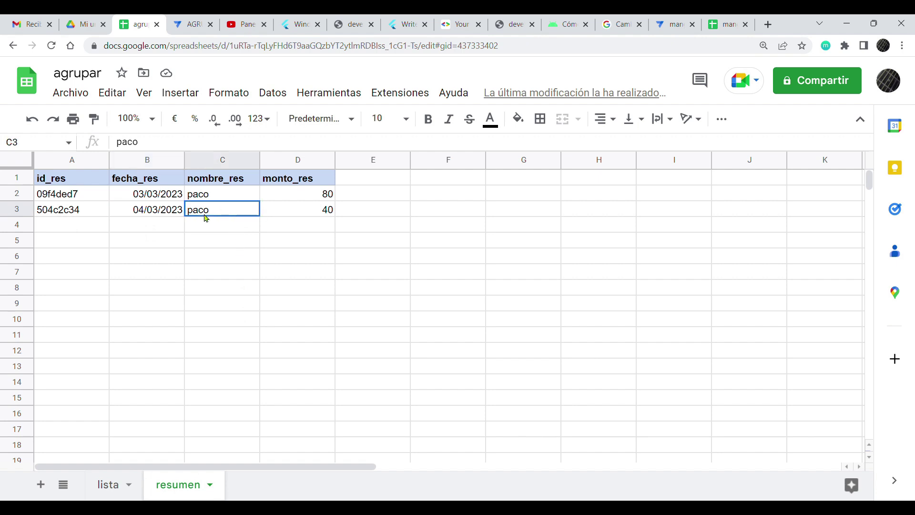
left_click(164, 210)
Return to AppSheet and save a lista record with fecha 03/03/2023, the same name as the existing records and monto 10.
left_click(193, 24)
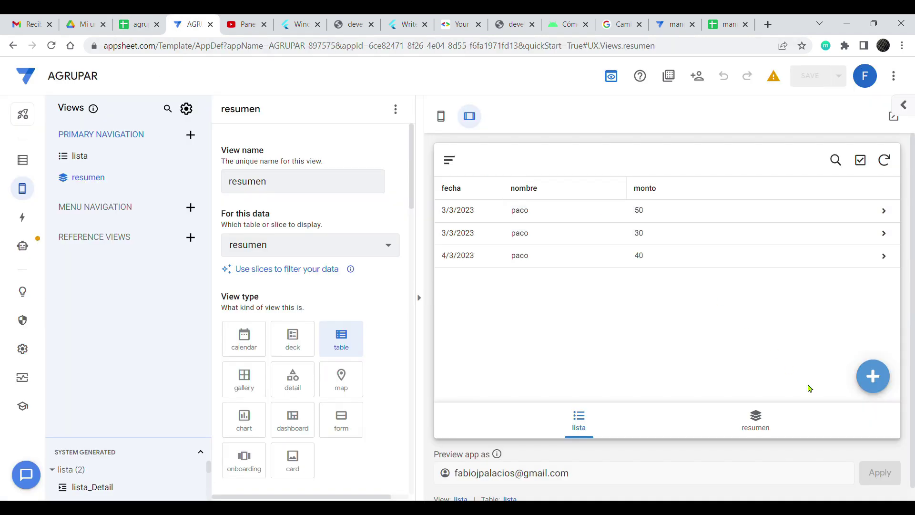
left_click(874, 377)
left_click(589, 296)
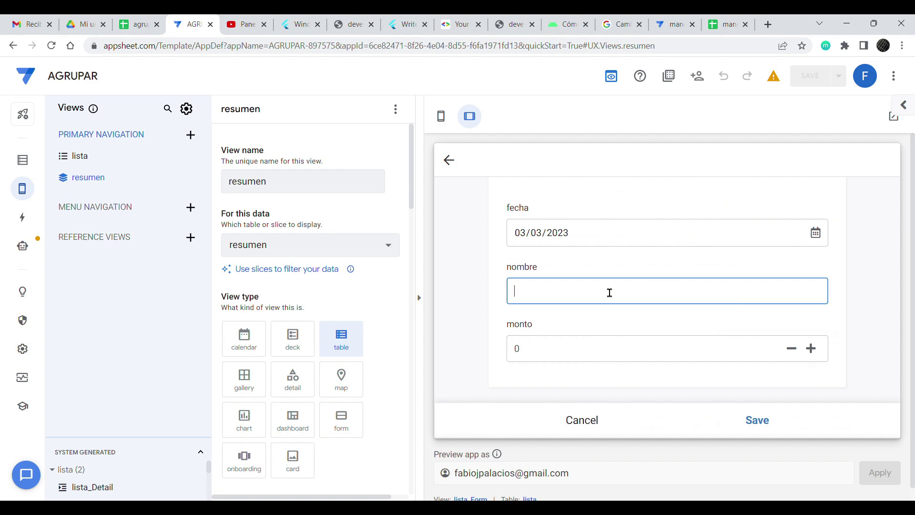
type("paco")
left_click(579, 348)
type("10")
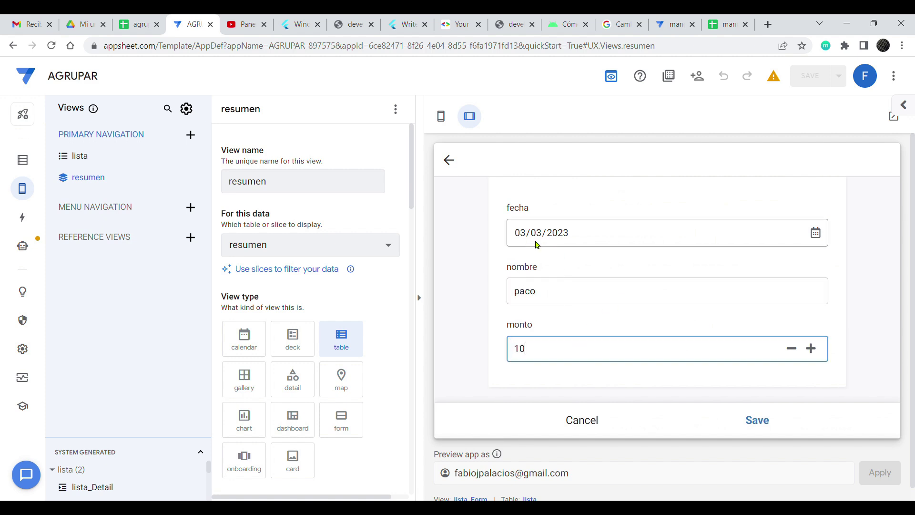
left_click(763, 425)
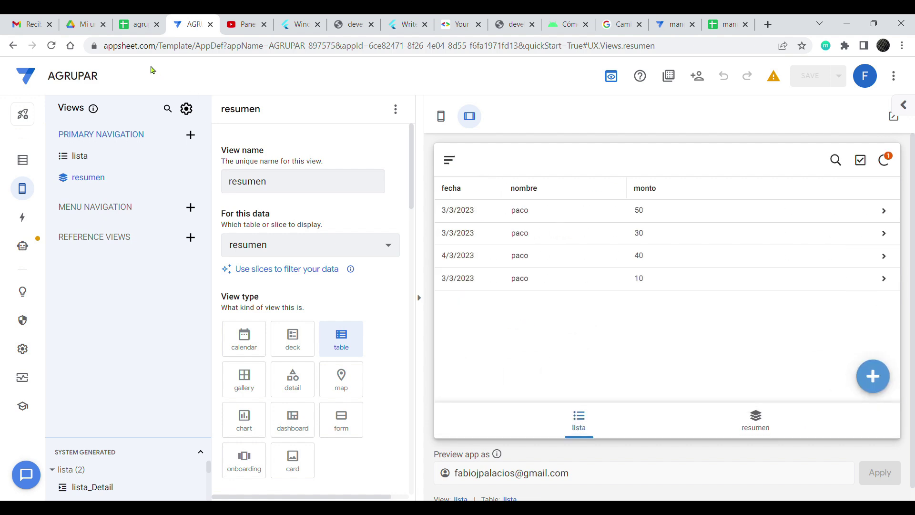
Switch to the agrupar spreadsheet and check the 03/03/2023 resumen amount against the three lista records sharing that date and name.
left_click(140, 24)
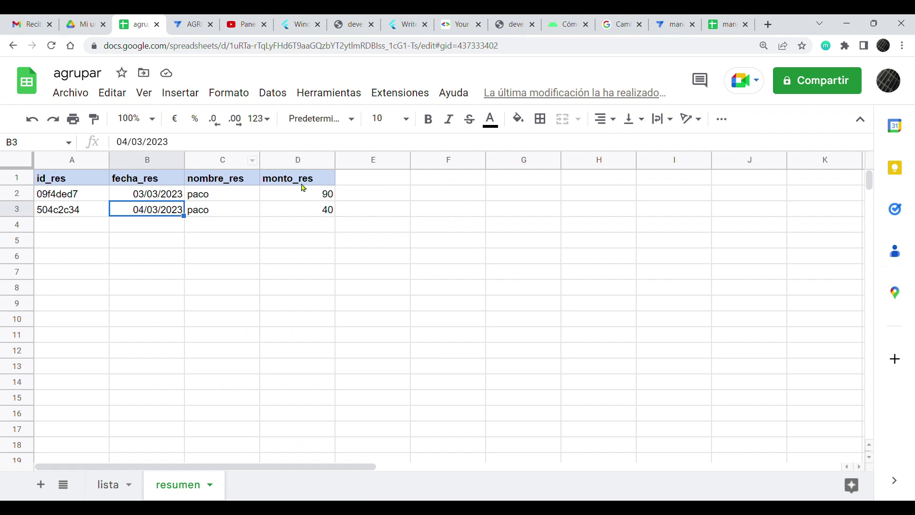
left_click(319, 200)
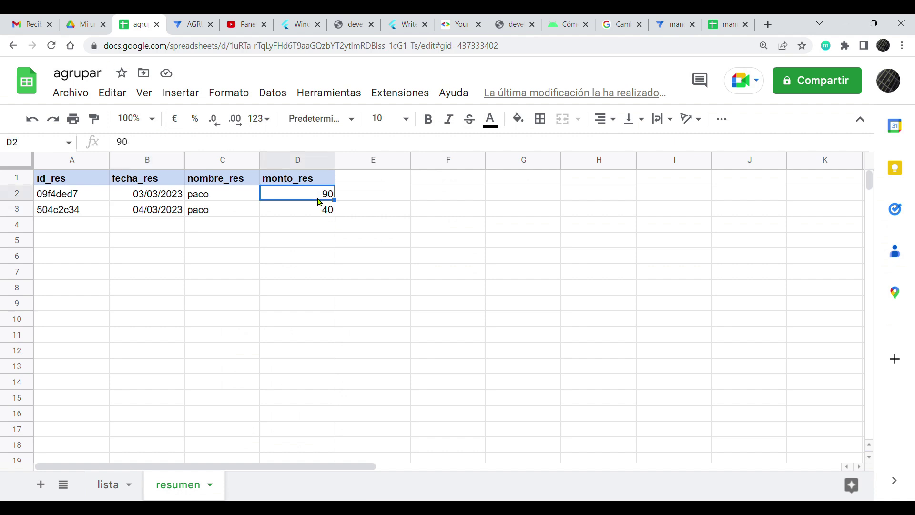
left_click(153, 197)
left_click(112, 486)
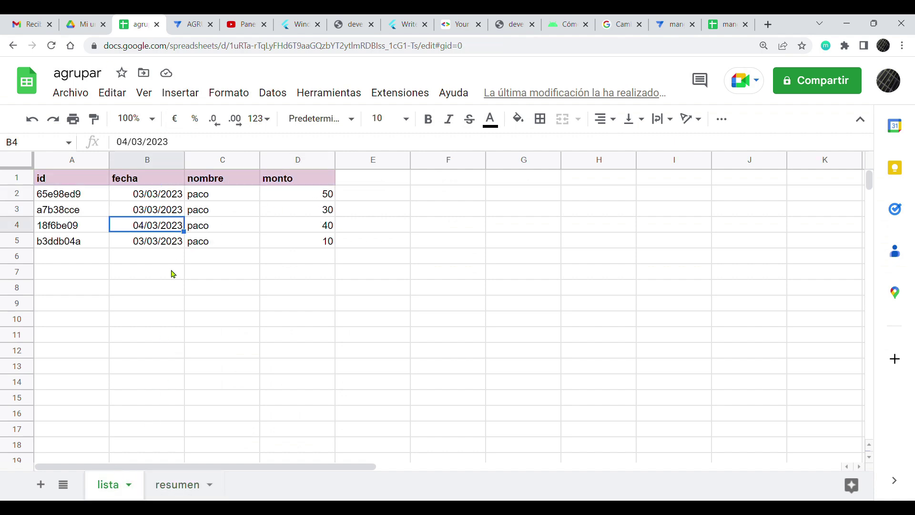
left_click(213, 247)
left_click(307, 245)
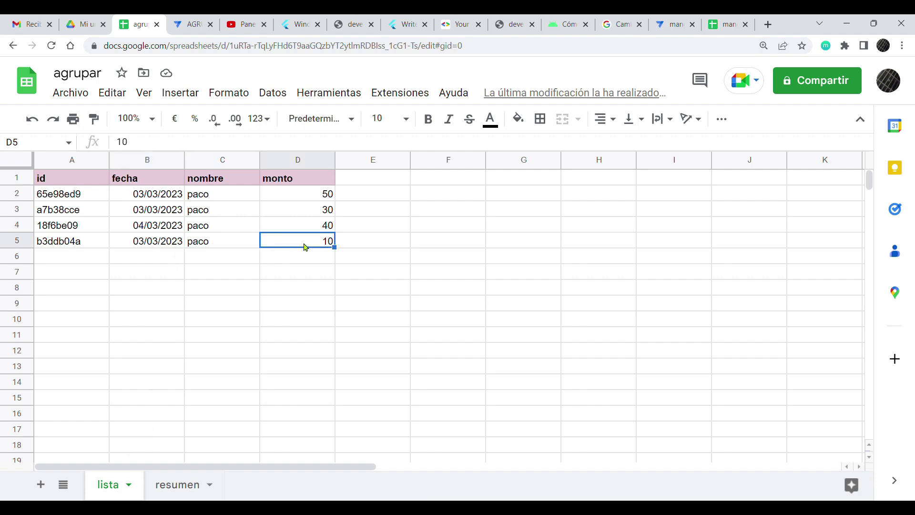
left_click(317, 195)
left_click(312, 213)
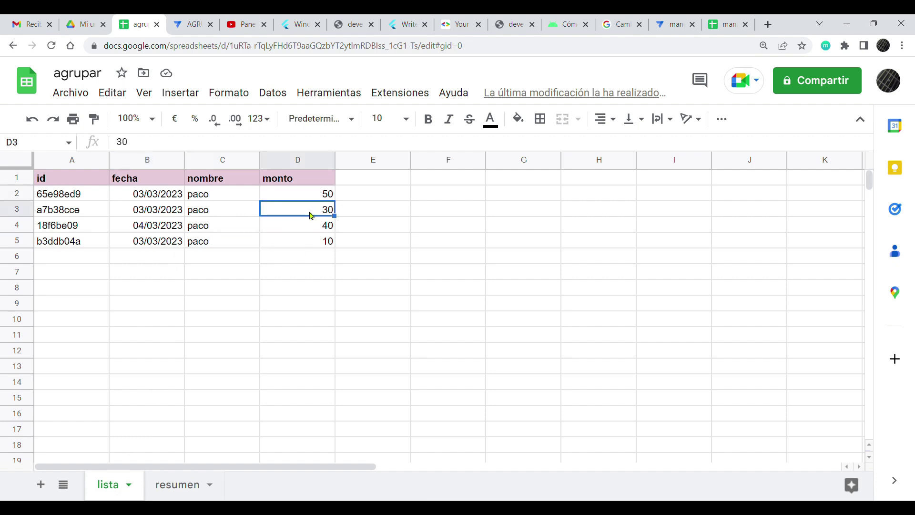
left_click(308, 246)
left_click(181, 483)
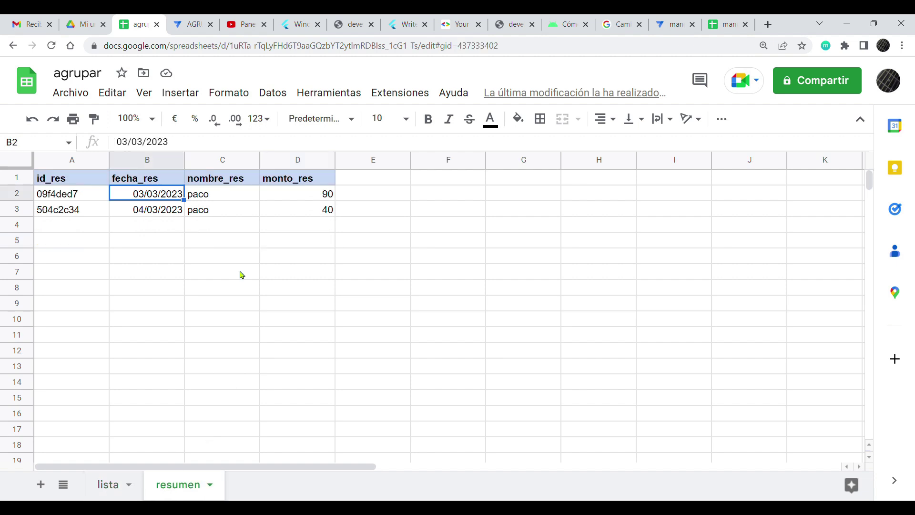
left_click(301, 198)
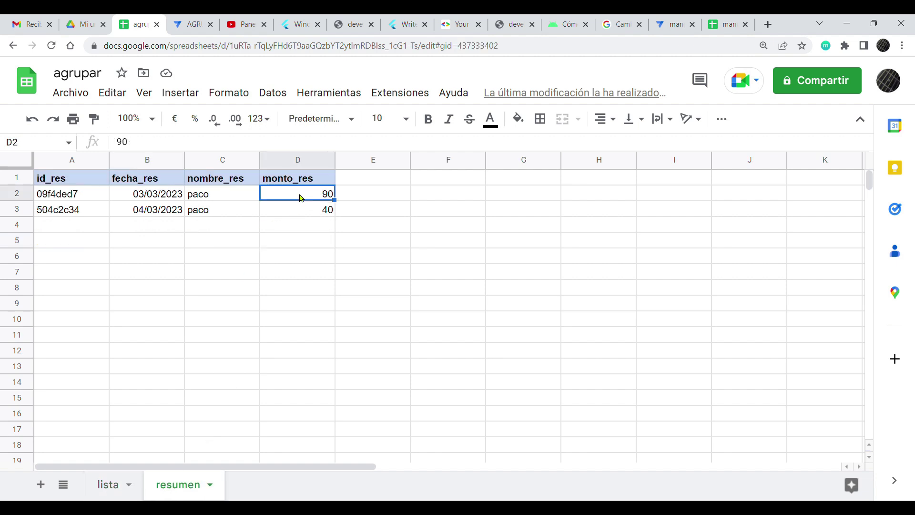
Open the resumen view in AppSheet and compare its amounts with the resumen sheet of the agrupar spreadsheet.
left_click(195, 26)
left_click(771, 422)
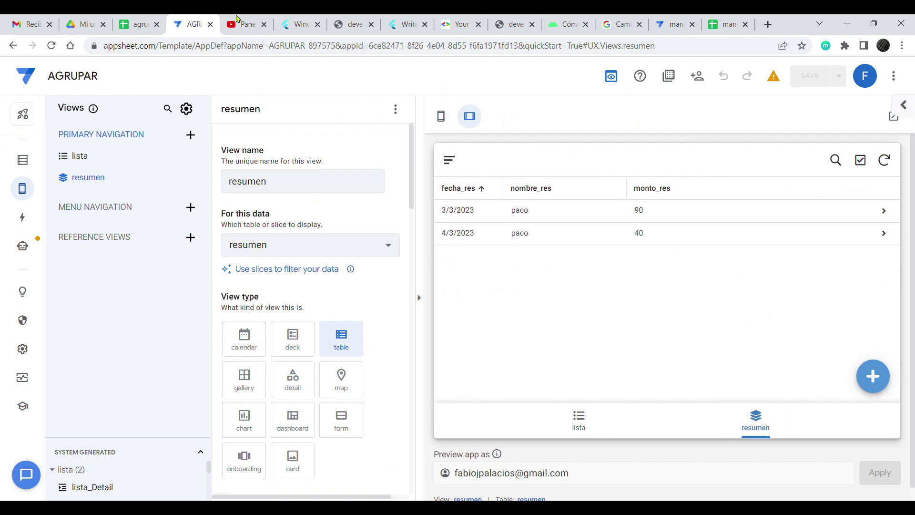
left_click(138, 25)
left_click(307, 208)
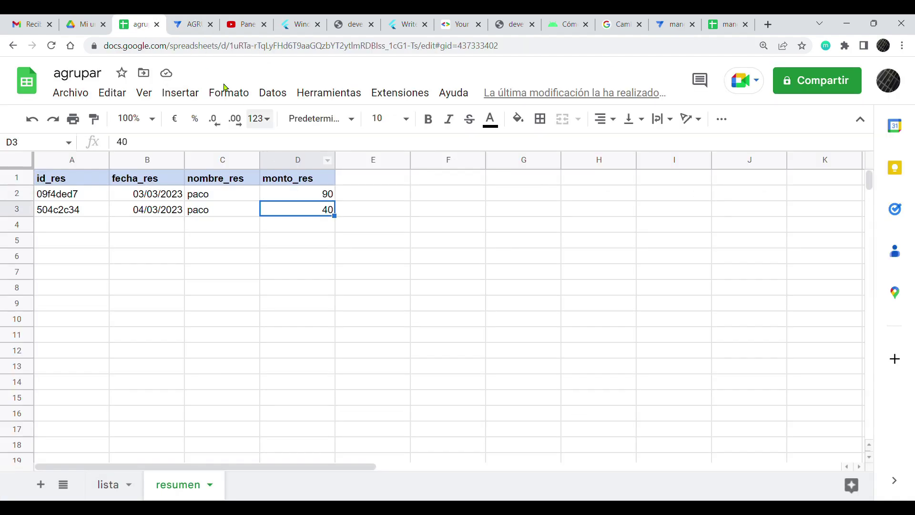
Return to AppSheet, save a lista record dated 03/03/2023 with a different person's name and monto 70, and show the resumen view.
left_click(194, 25)
left_click(581, 418)
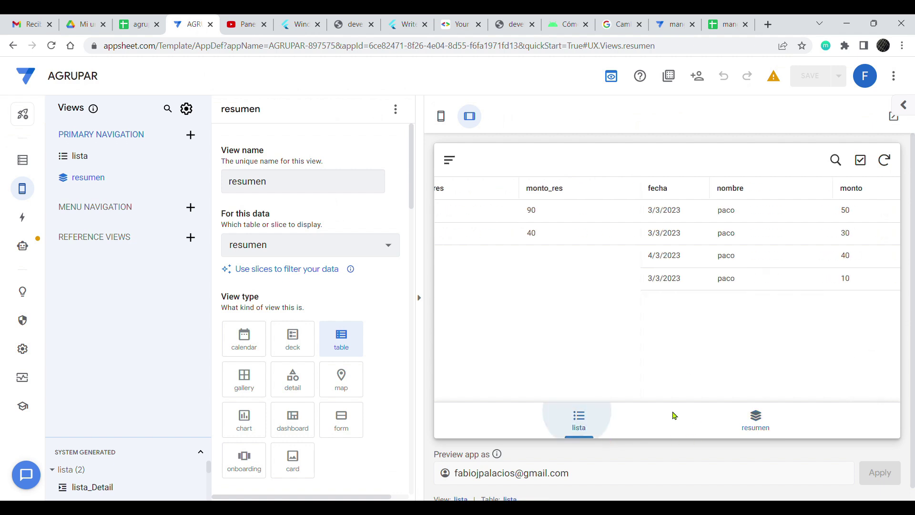
left_click(886, 372)
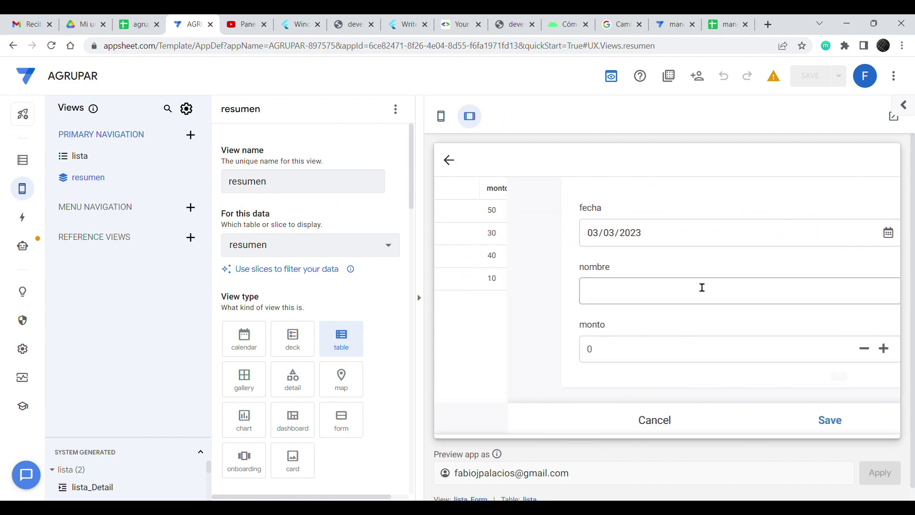
type("luis")
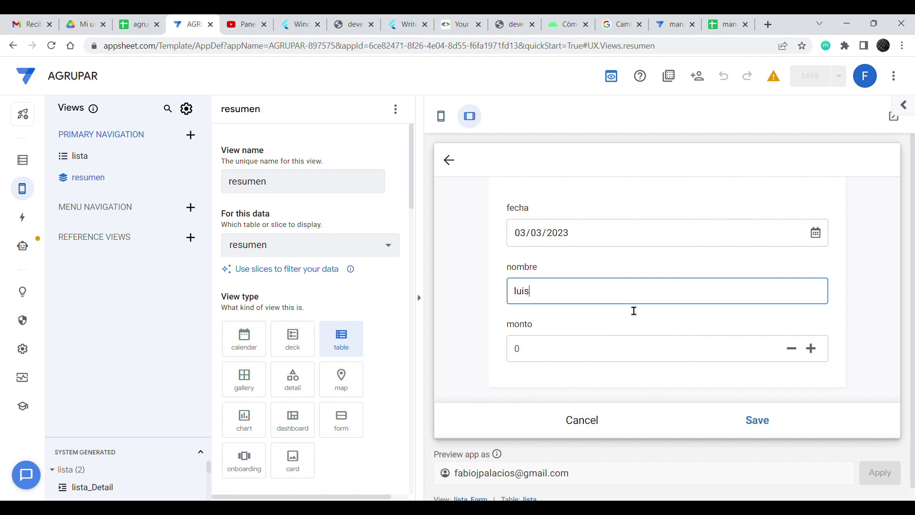
left_click(550, 352)
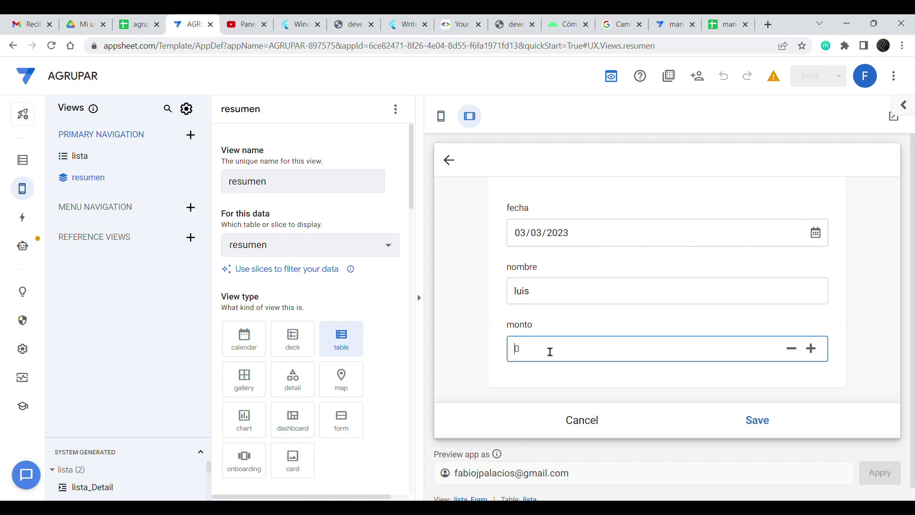
type("70")
left_click(767, 423)
left_click(766, 424)
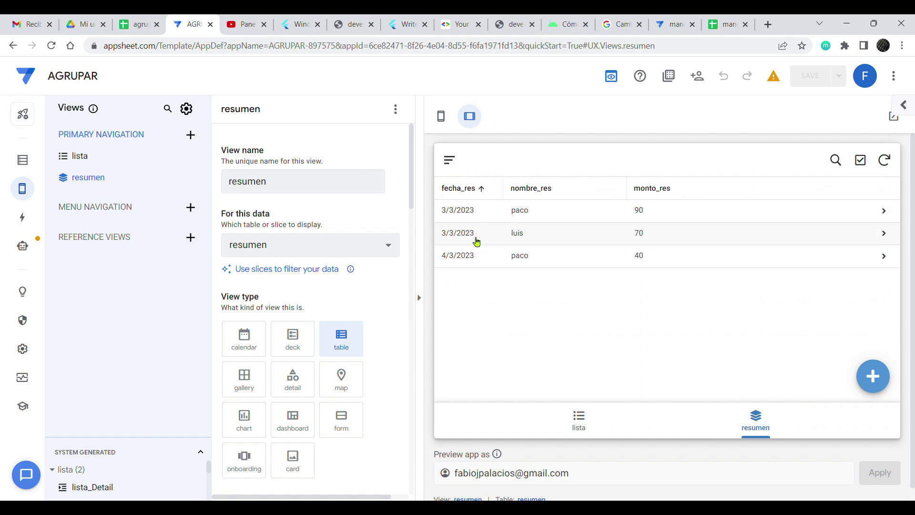
Switch to the agrupar spreadsheet and examine the new person's fecha, nombre and monto in the resumen sheet.
left_click(121, 24)
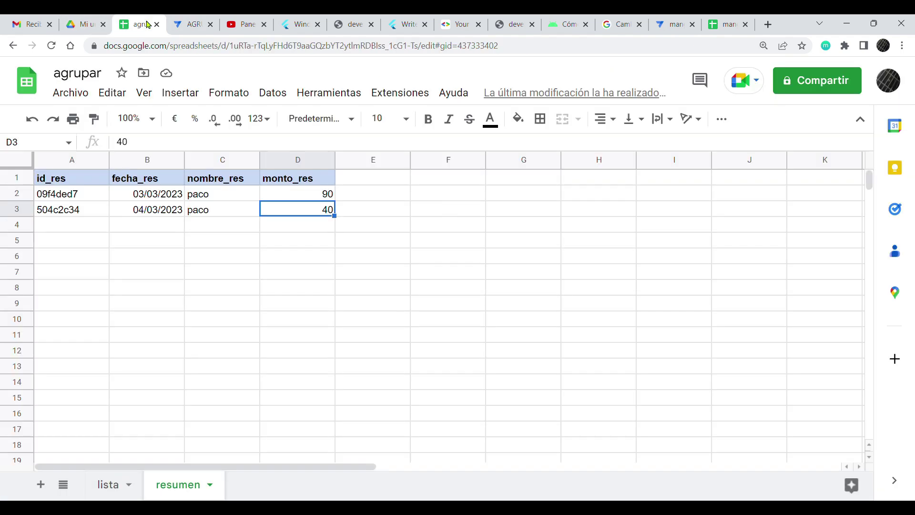
left_click(320, 234)
left_click(207, 232)
left_click(289, 230)
left_click(213, 228)
left_click(163, 227)
left_click(234, 227)
left_click(285, 229)
left_click(239, 233)
Return to AppSheet and save another lista record for the second person with fecha 03/03/2023 and monto 25.
left_click(192, 26)
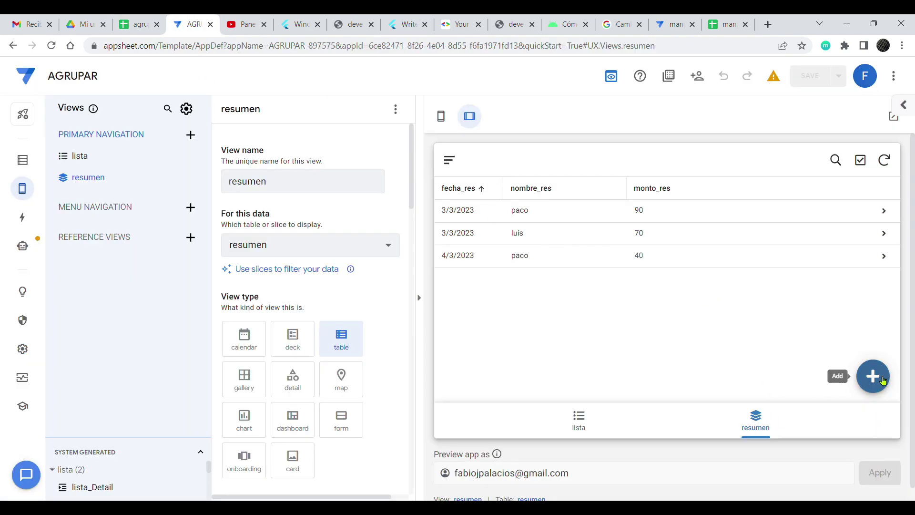
left_click(578, 422)
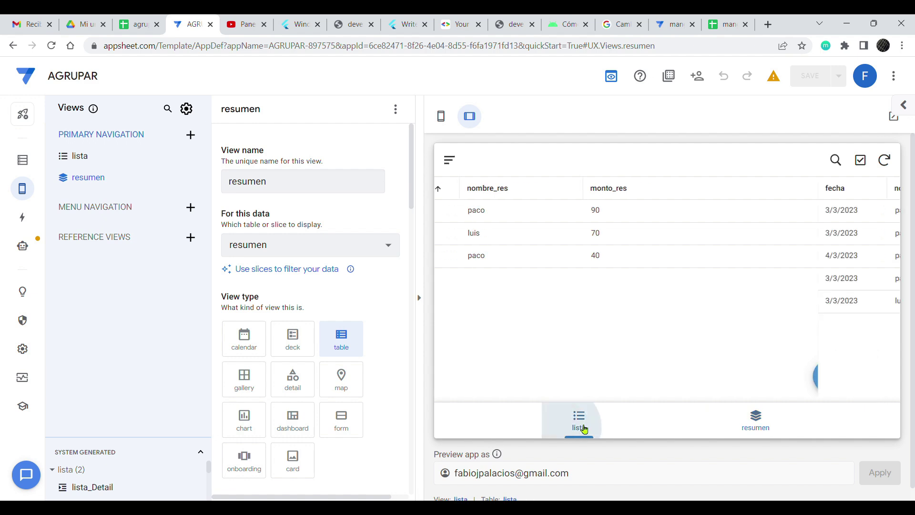
left_click(883, 380)
left_click(648, 300)
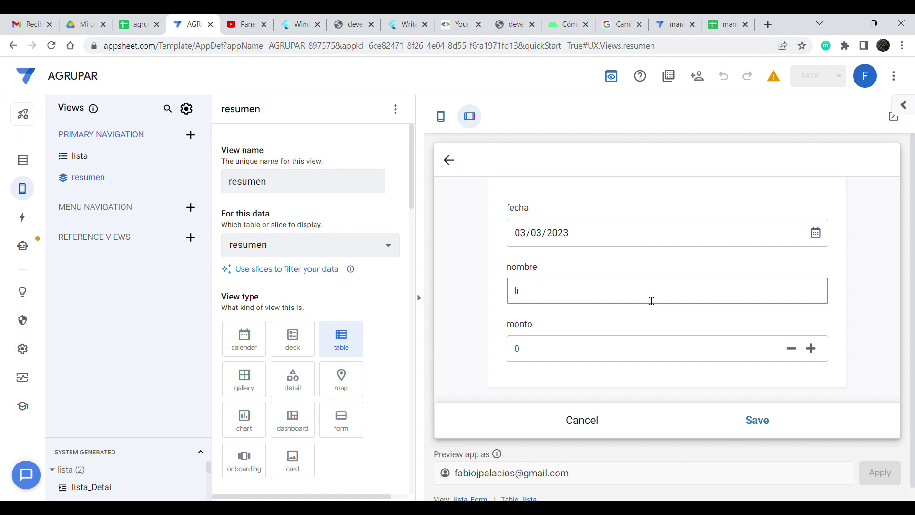
type("luis")
left_click(667, 350)
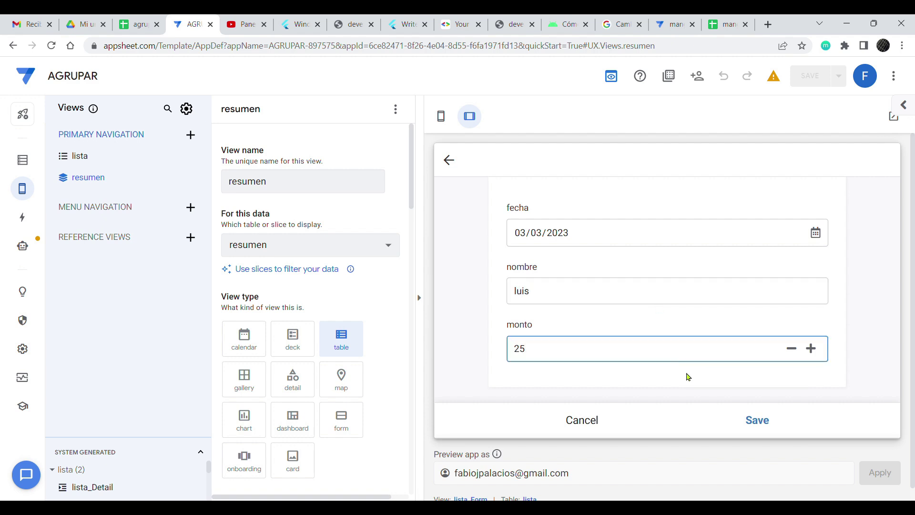
left_click(757, 419)
Switch to the agrupar spreadsheet and check the second person's amount in the resumen sheet.
left_click(141, 24)
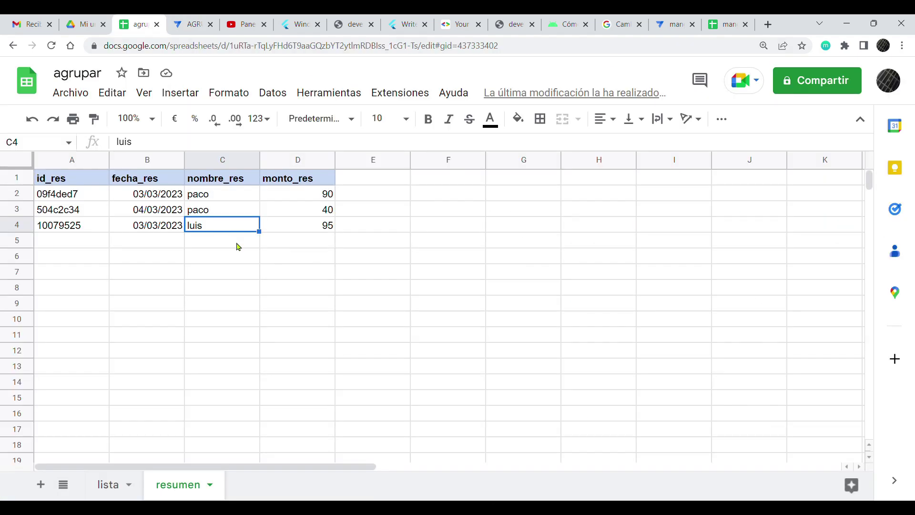
left_click(288, 228)
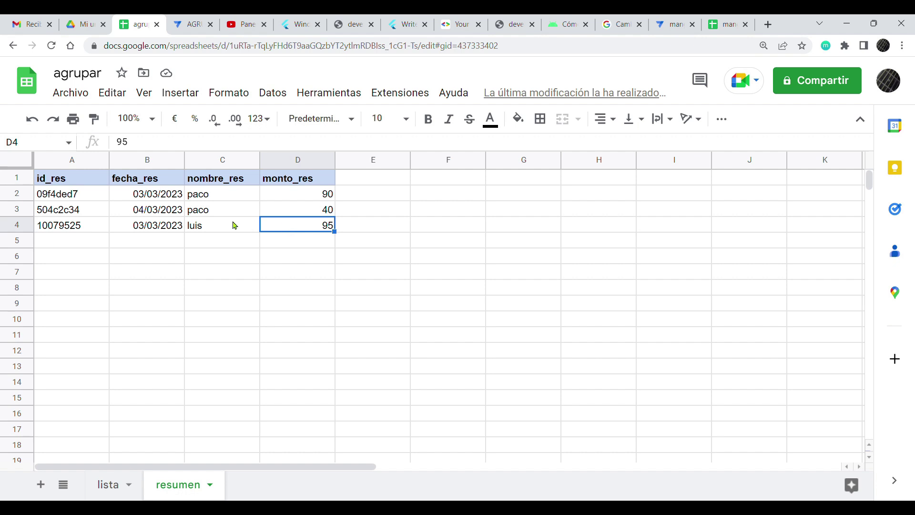
left_click(255, 228)
left_click(300, 229)
Return to AppSheet and save a lista record dated 03/03/2023 with a third person's name and monto 35.
left_click(190, 26)
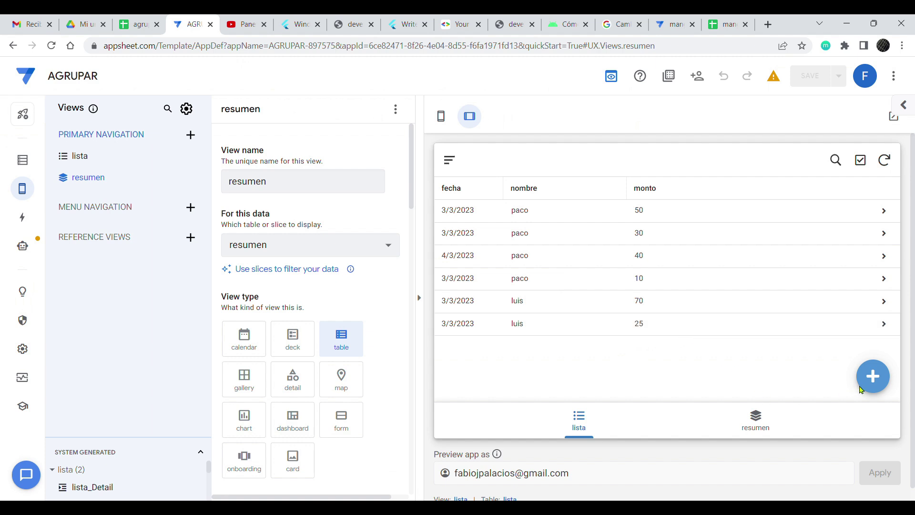
left_click(873, 376)
left_click(608, 296)
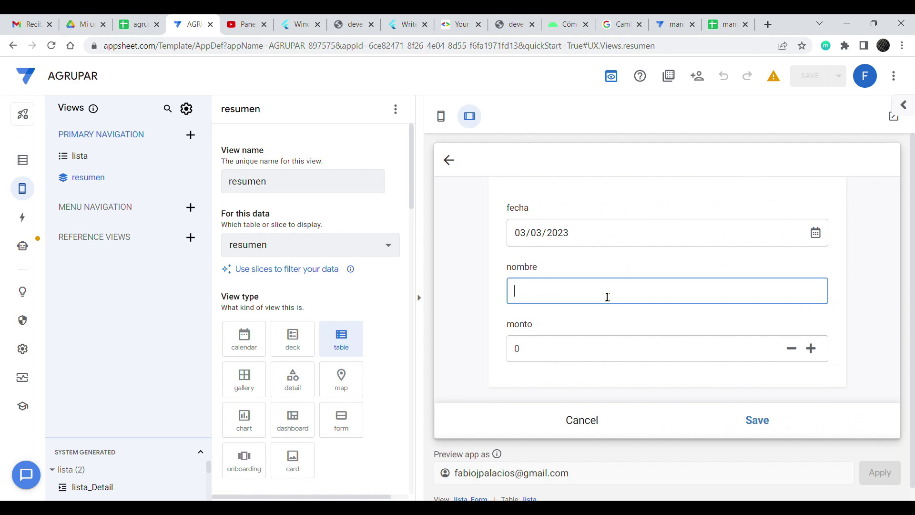
type("pedro")
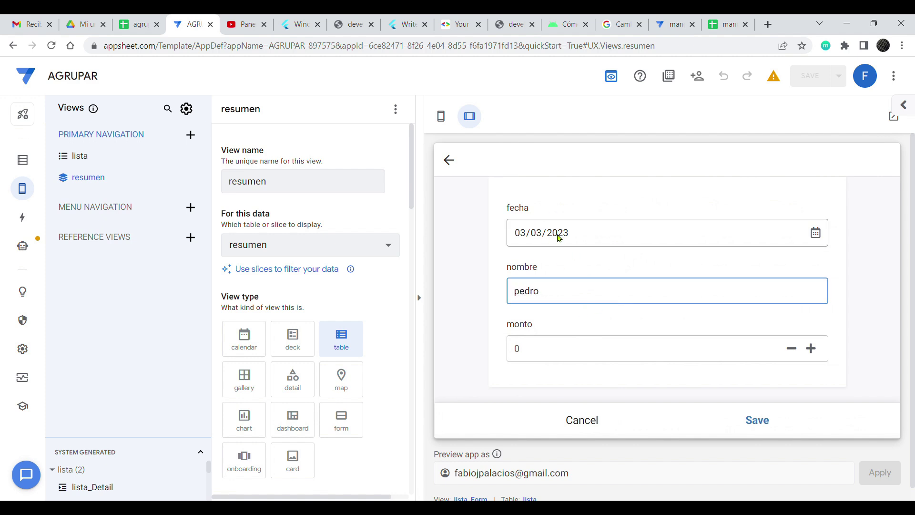
left_click(533, 339)
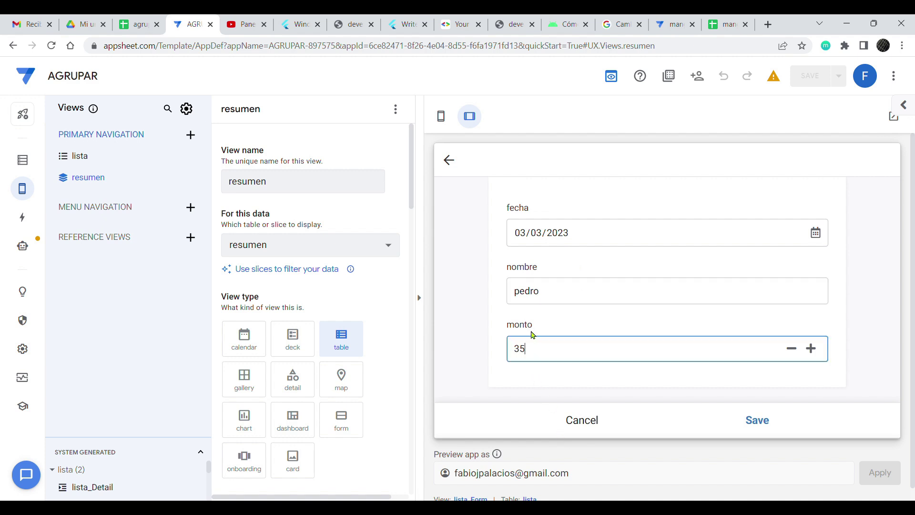
left_click(758, 421)
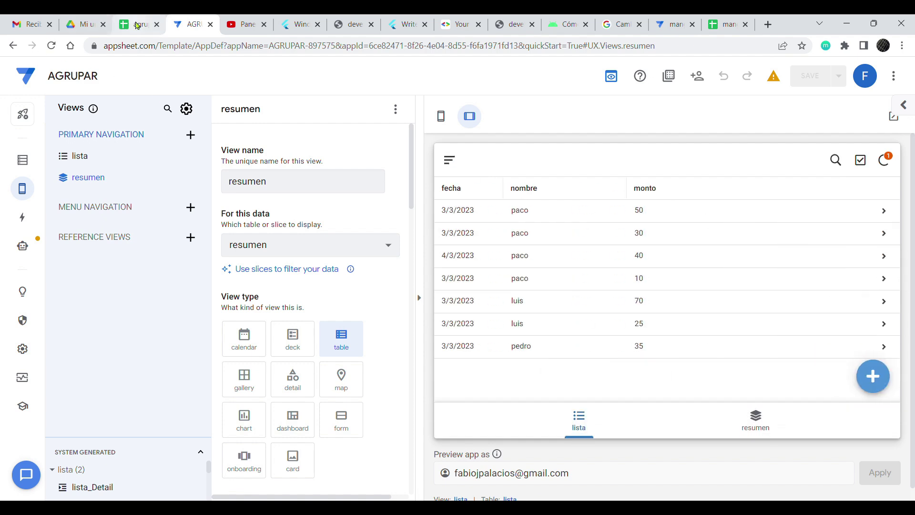
Switch to the agrupar spreadsheet and examine the third person's fecha, nombre and monto in the resumen sheet.
left_click(137, 25)
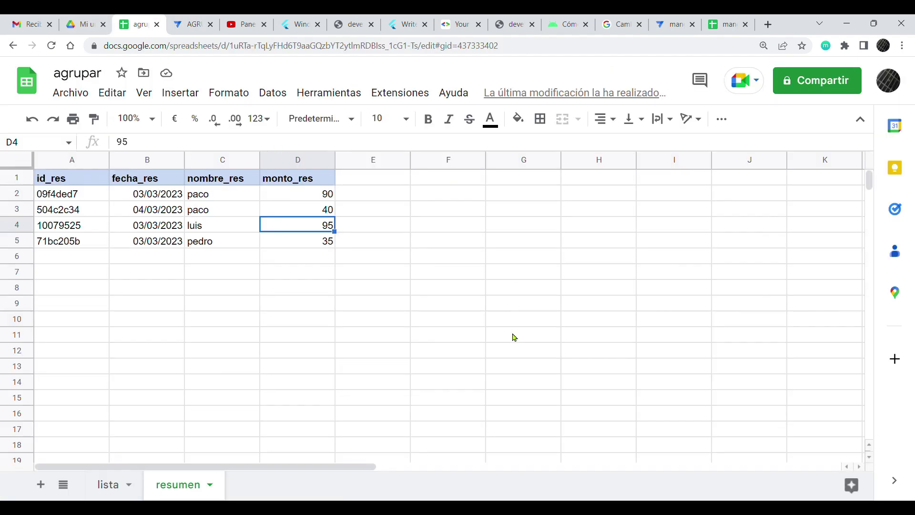
left_click(158, 248)
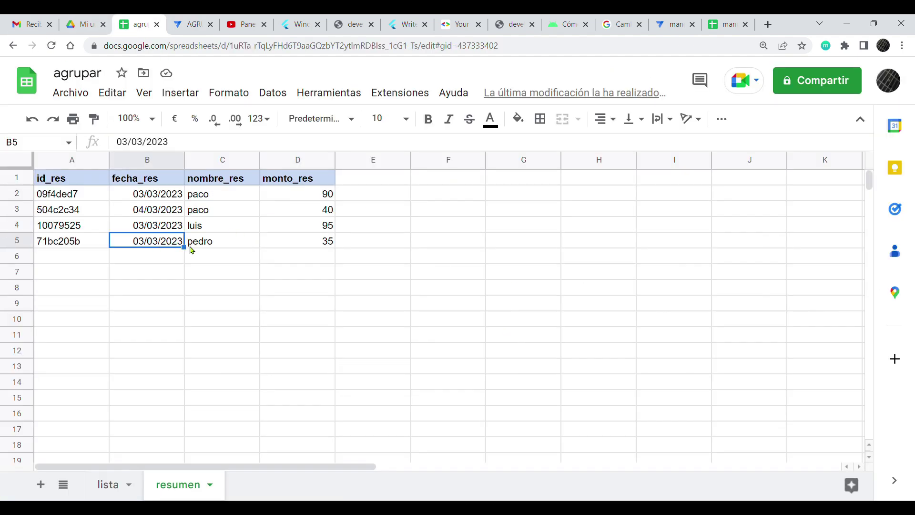
left_click(218, 252)
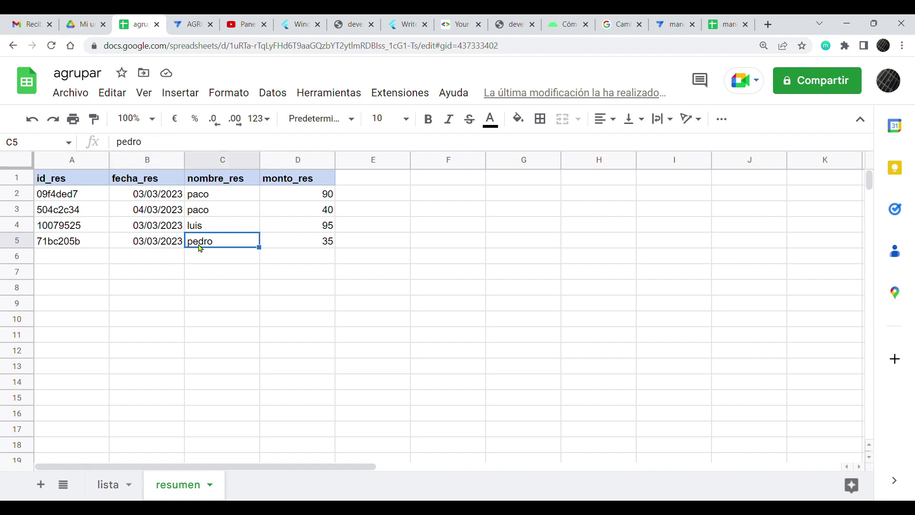
left_click(169, 242)
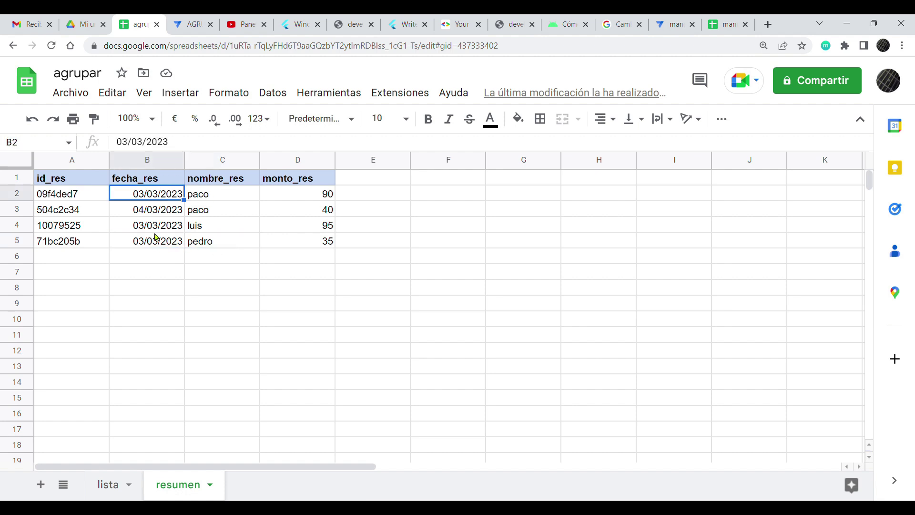
left_click(209, 251)
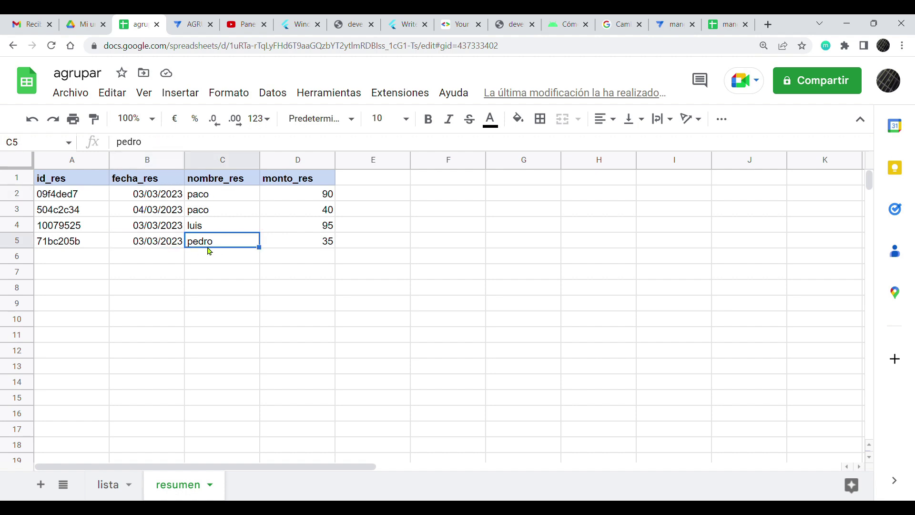
left_click(301, 244)
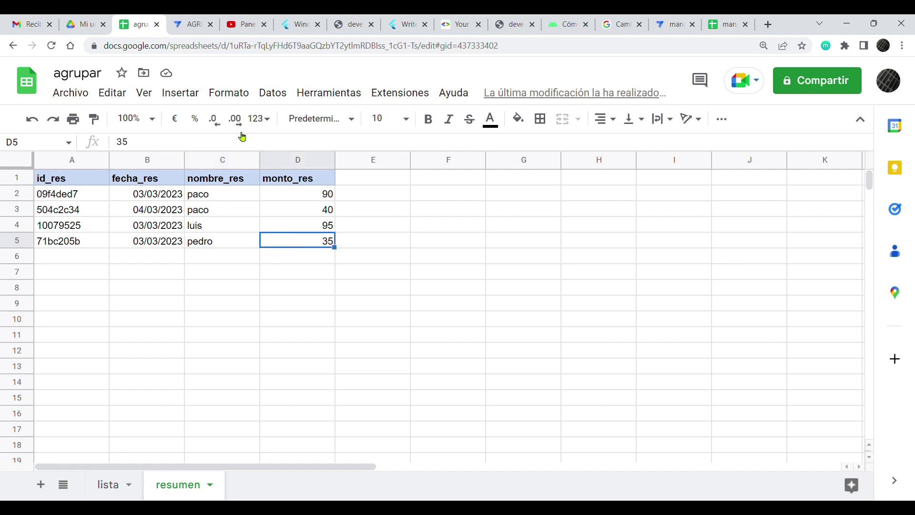
Return to AppSheet and save another lista record for the third person with fecha 03/03/2023 and monto 20.
left_click(195, 25)
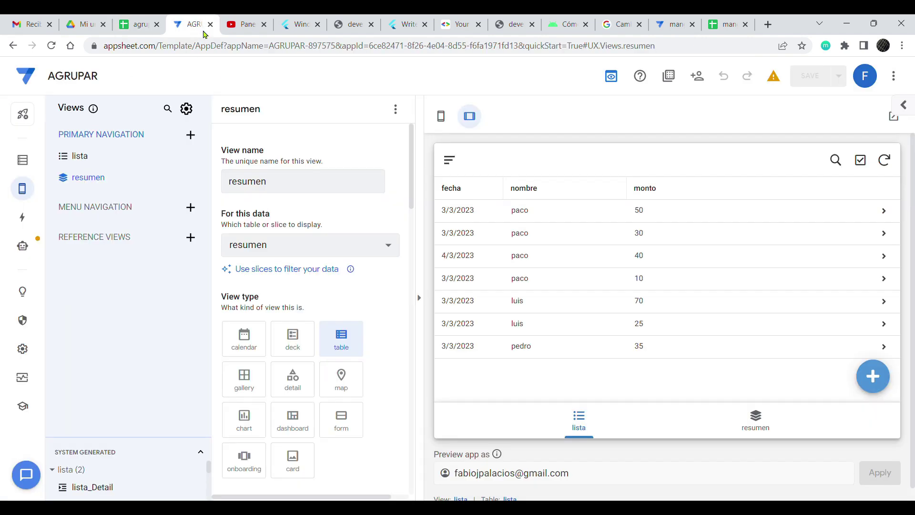
left_click(873, 378)
left_click(568, 288)
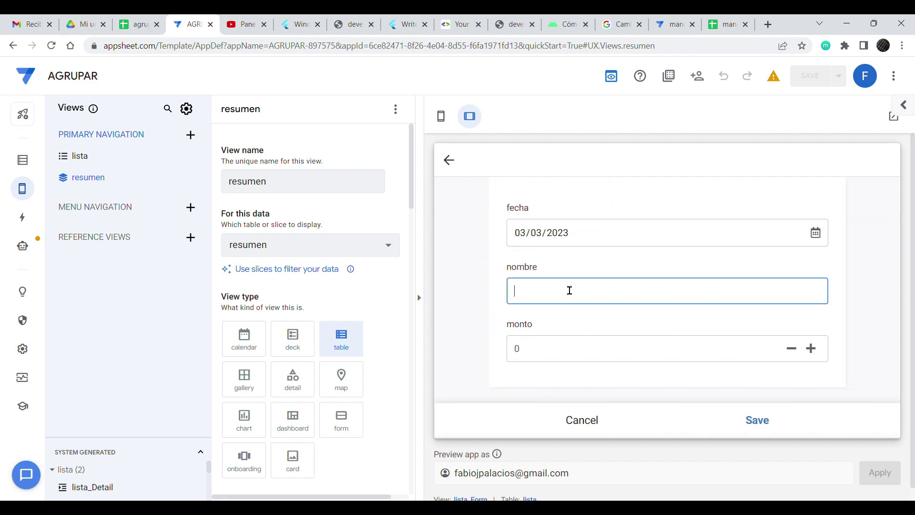
type("pedro")
left_click(581, 355)
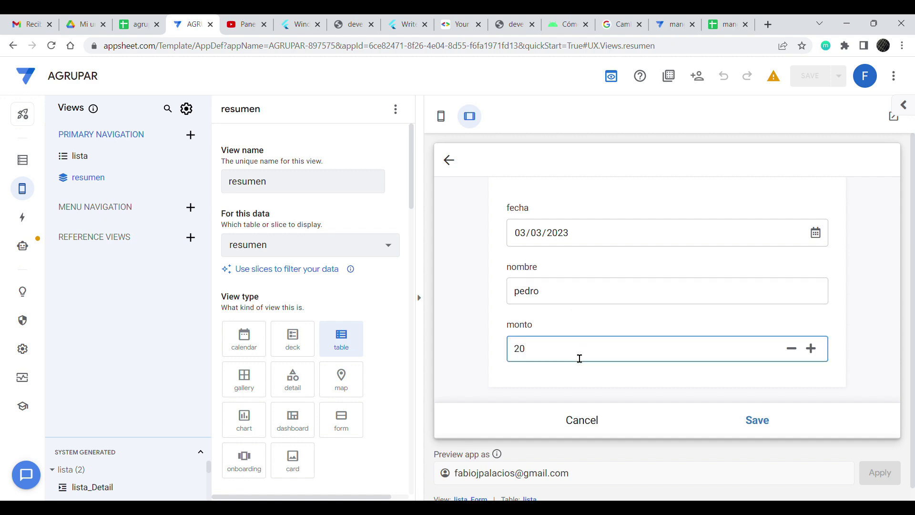
left_click(760, 419)
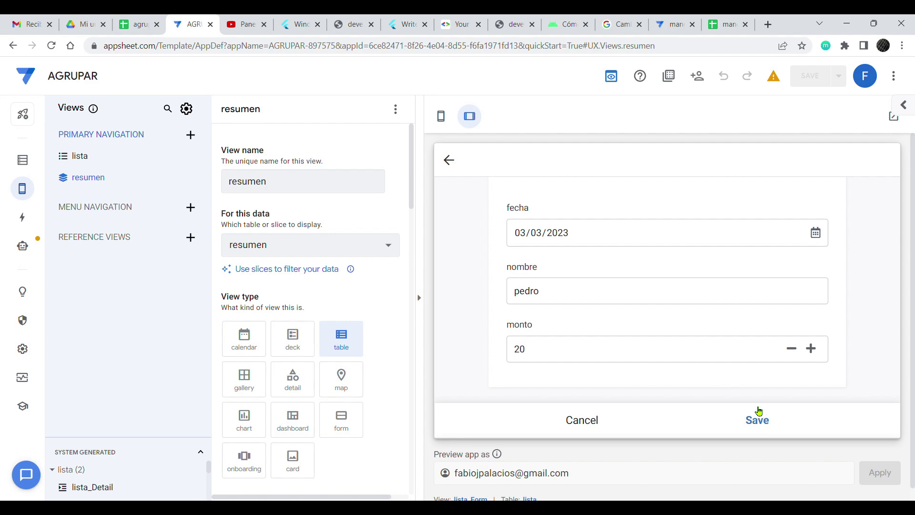
Switch to the agrupar spreadsheet and examine the third person's two records in the lista sheet.
left_click(141, 23)
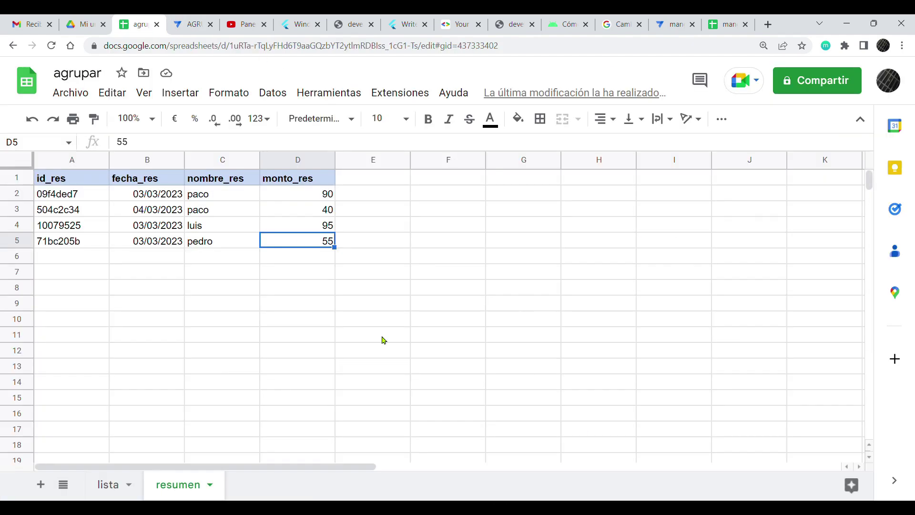
left_click(108, 483)
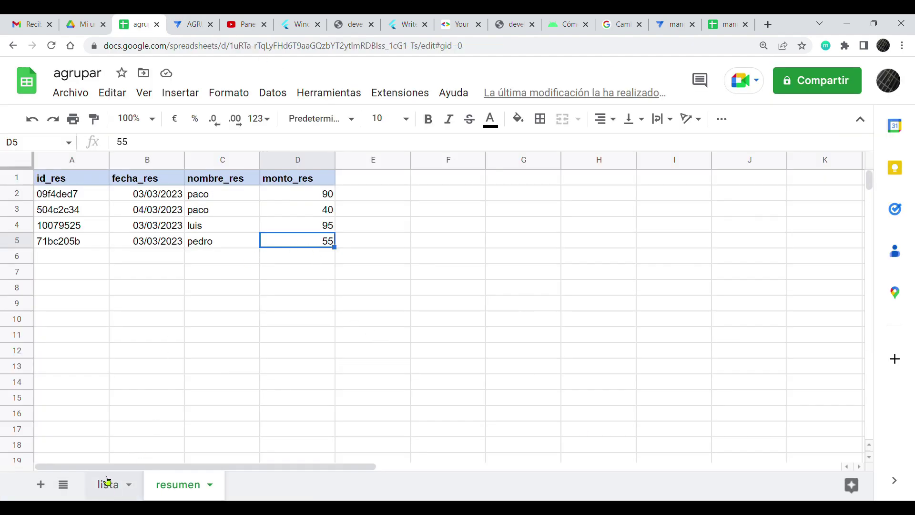
left_click(229, 294)
left_click(292, 308)
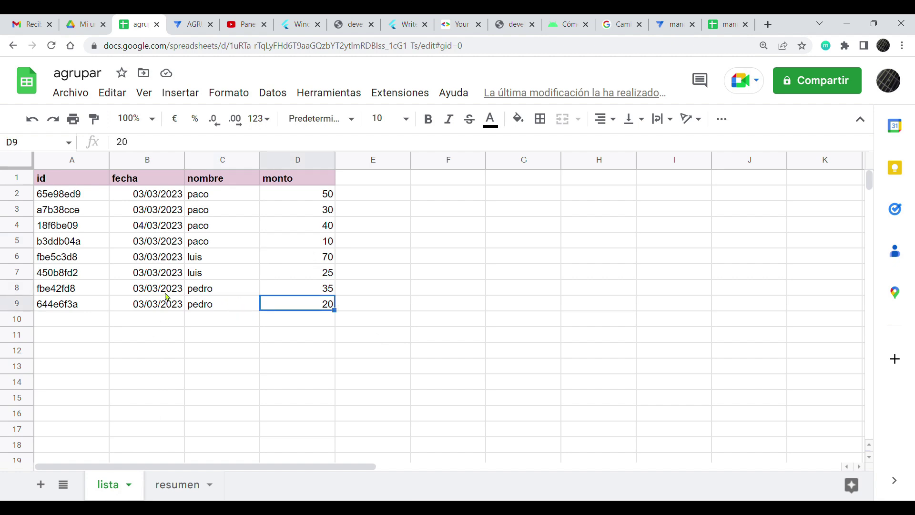
left_click(166, 293)
left_click(321, 292)
left_click(315, 308)
Check the grouped dates and amounts per person in the resumen sheet, and return to the lista view in AppSheet.
left_click(185, 484)
left_click(144, 247)
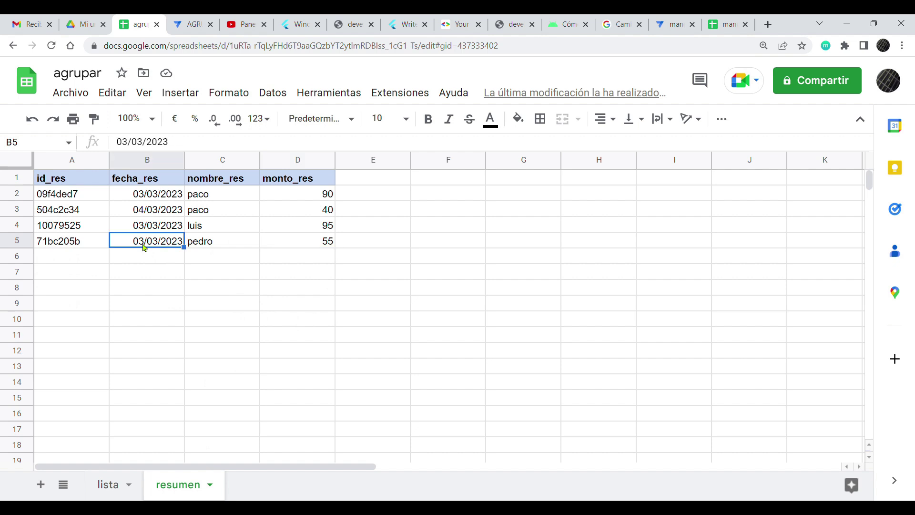
left_click(325, 242)
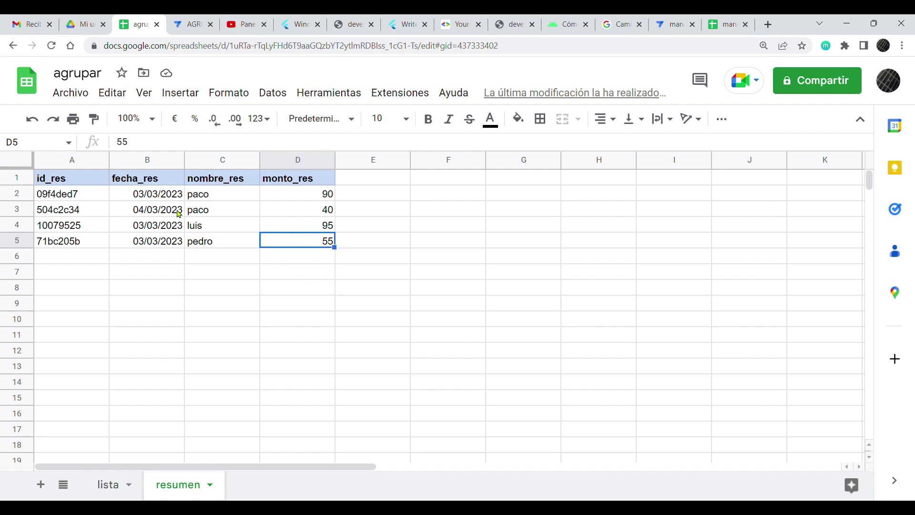
left_click(157, 228)
left_click(149, 243)
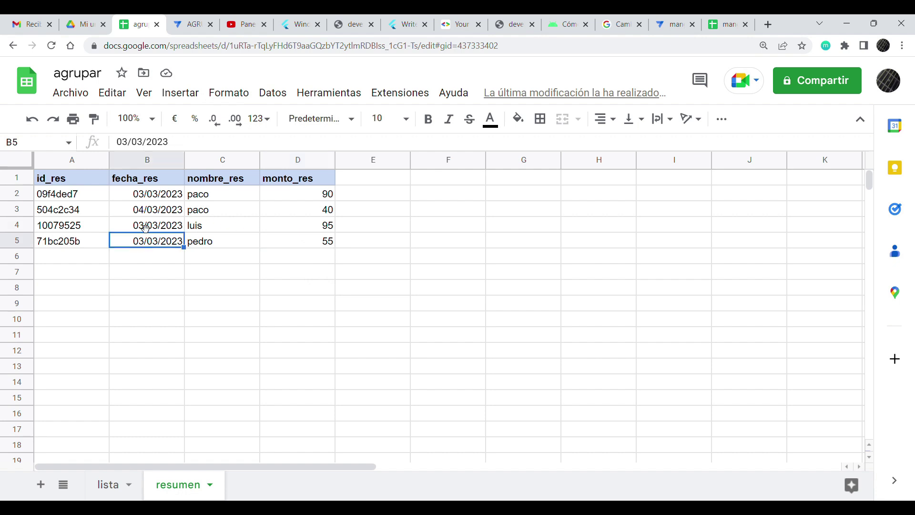
left_click(138, 200)
left_click(282, 194)
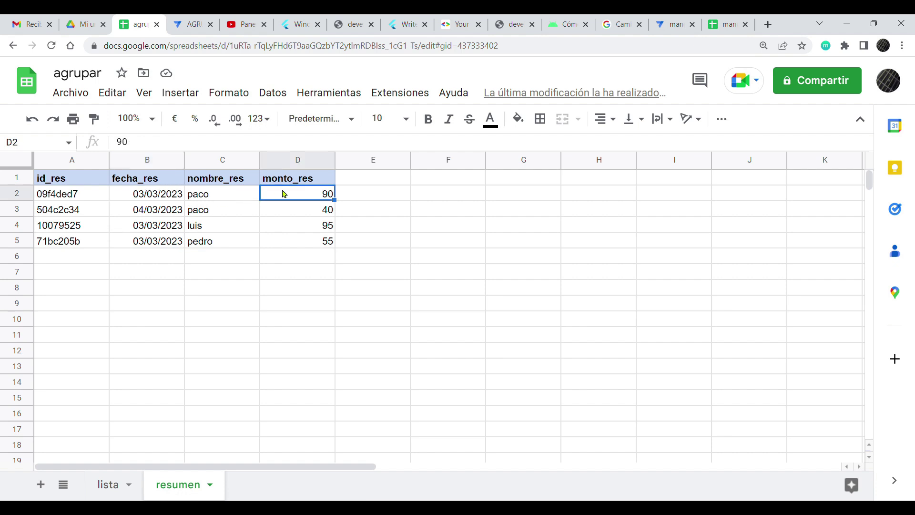
left_click(193, 23)
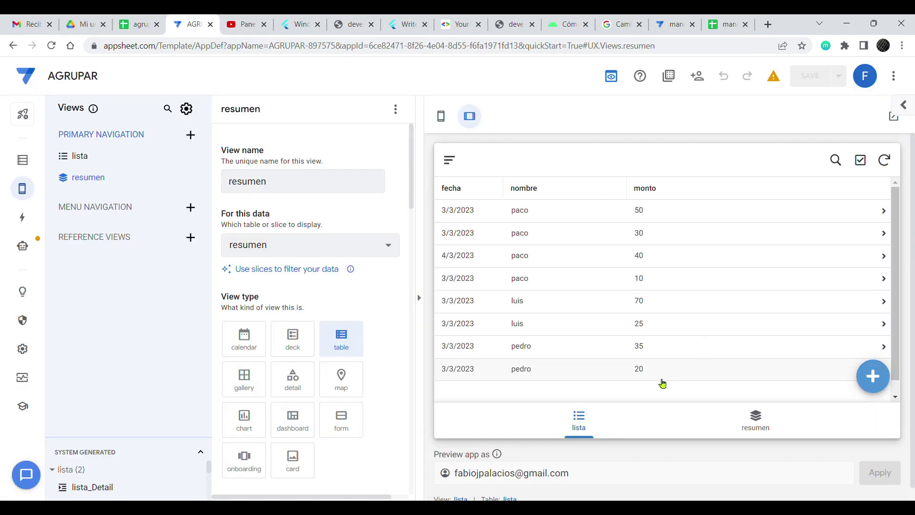